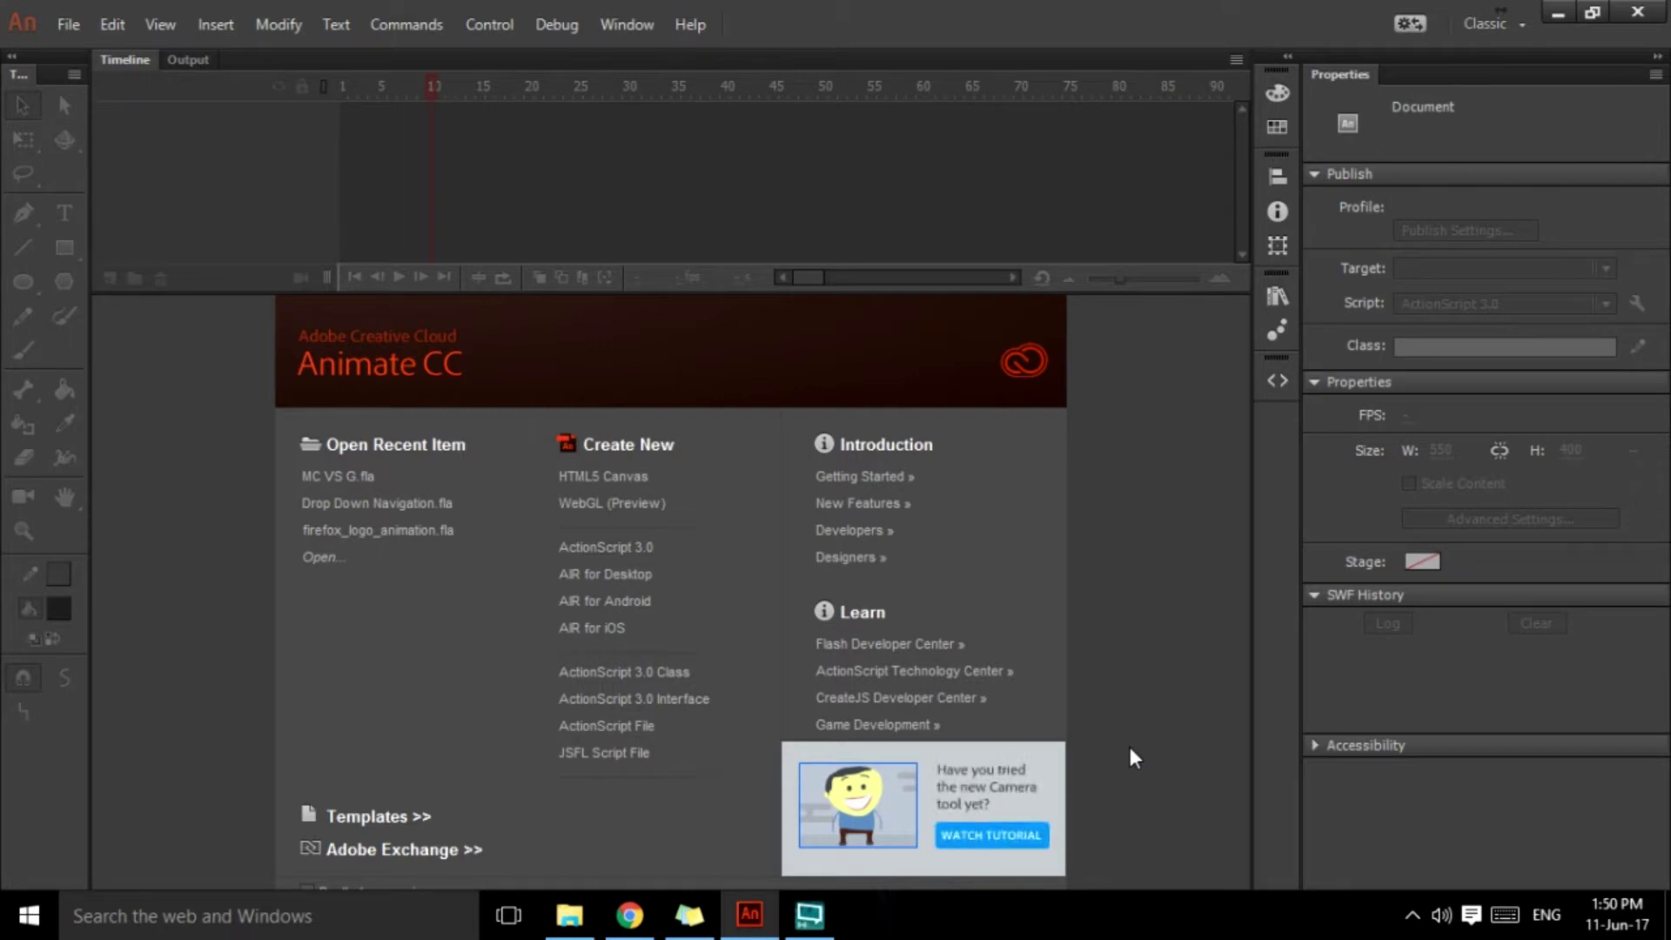
Create a new ActionScript 3.0 document from the Welcome screen.
{"action": "left_click", "coordinate": [641, 561]}
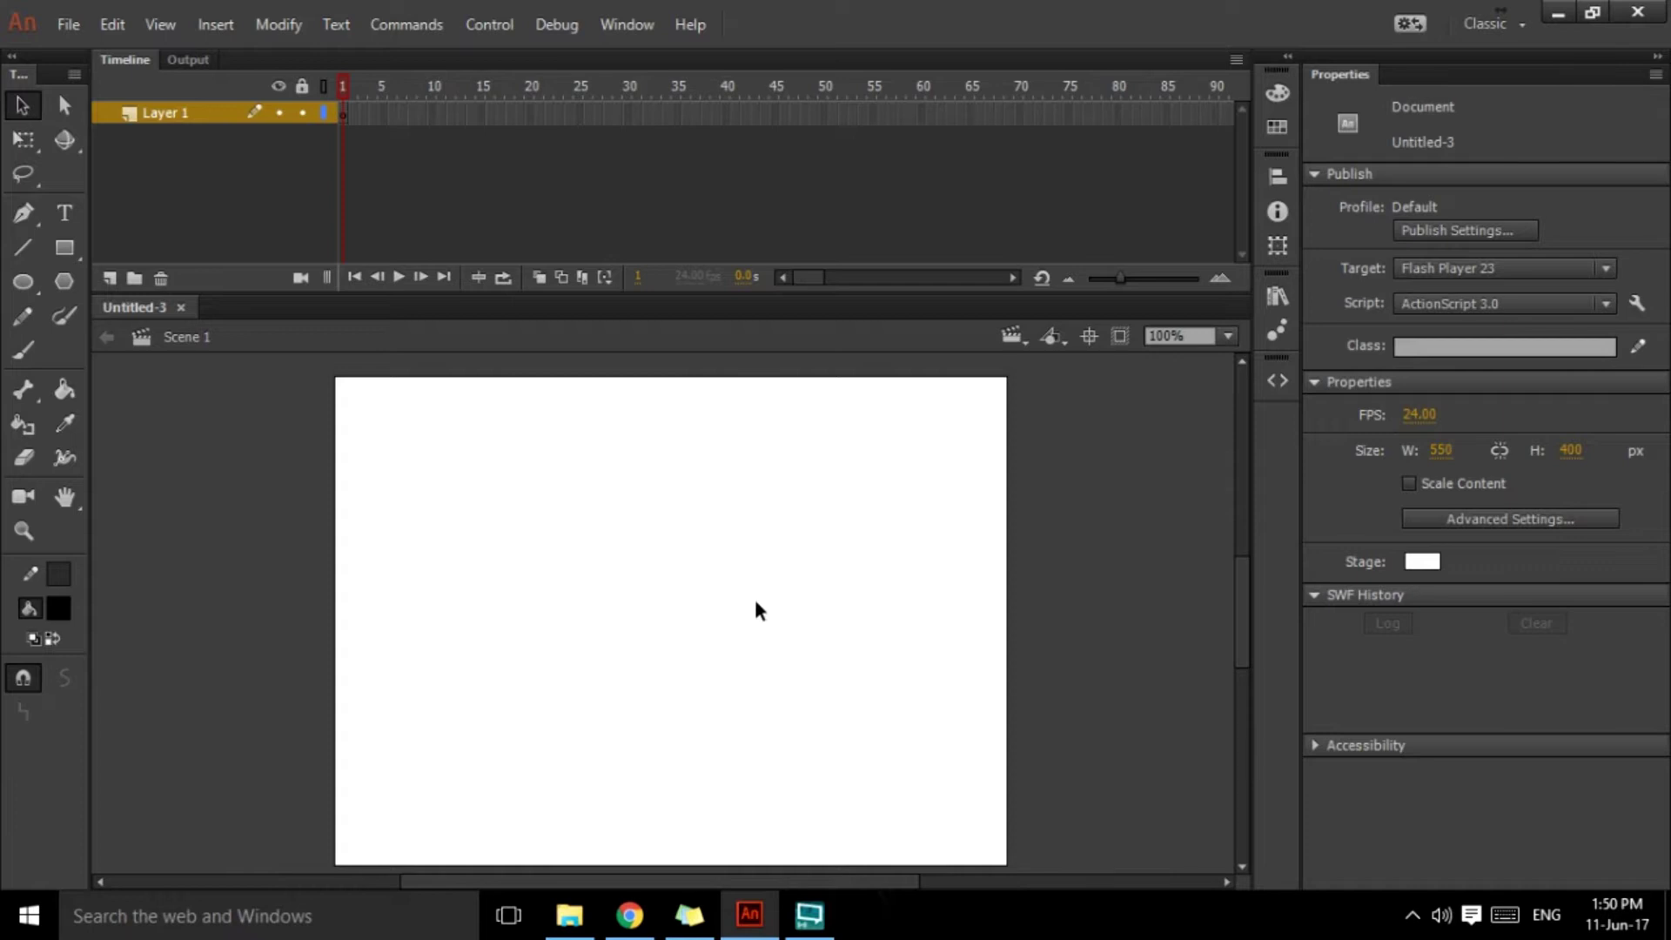
Draw a black circle on the left of the stage and convert it to movie clip Symbol 1.
{"action": "left_click", "coordinate": [27, 284]}
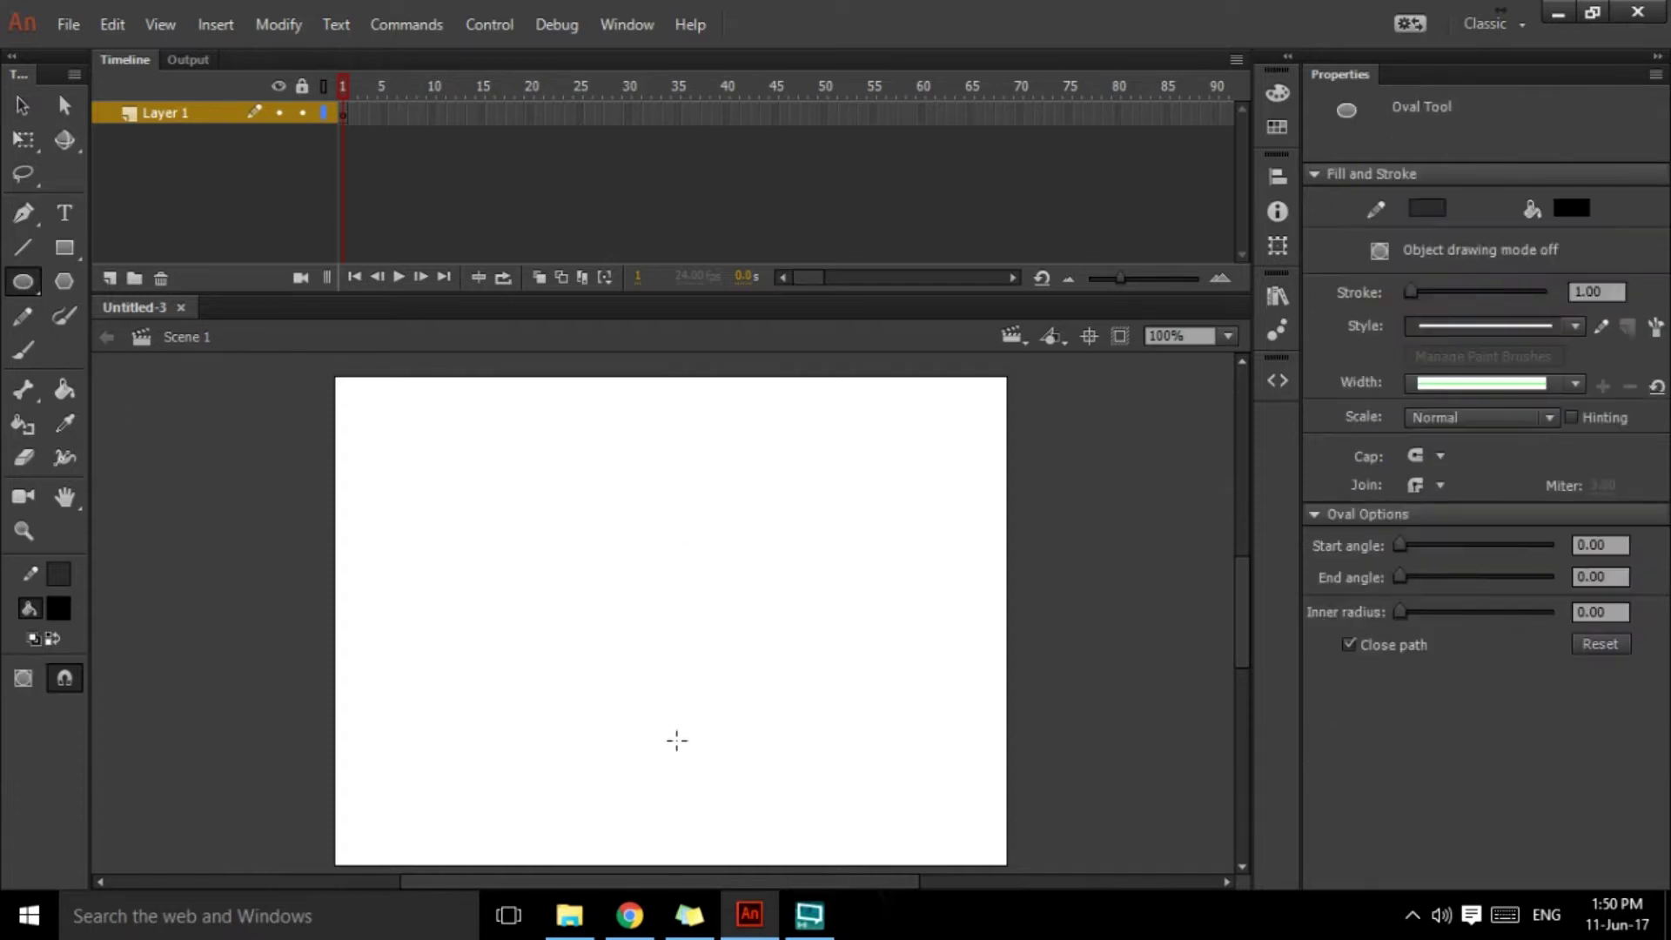
{"action": "left_click_drag", "start_coordinate": [363, 570], "coordinate": [483, 690]}
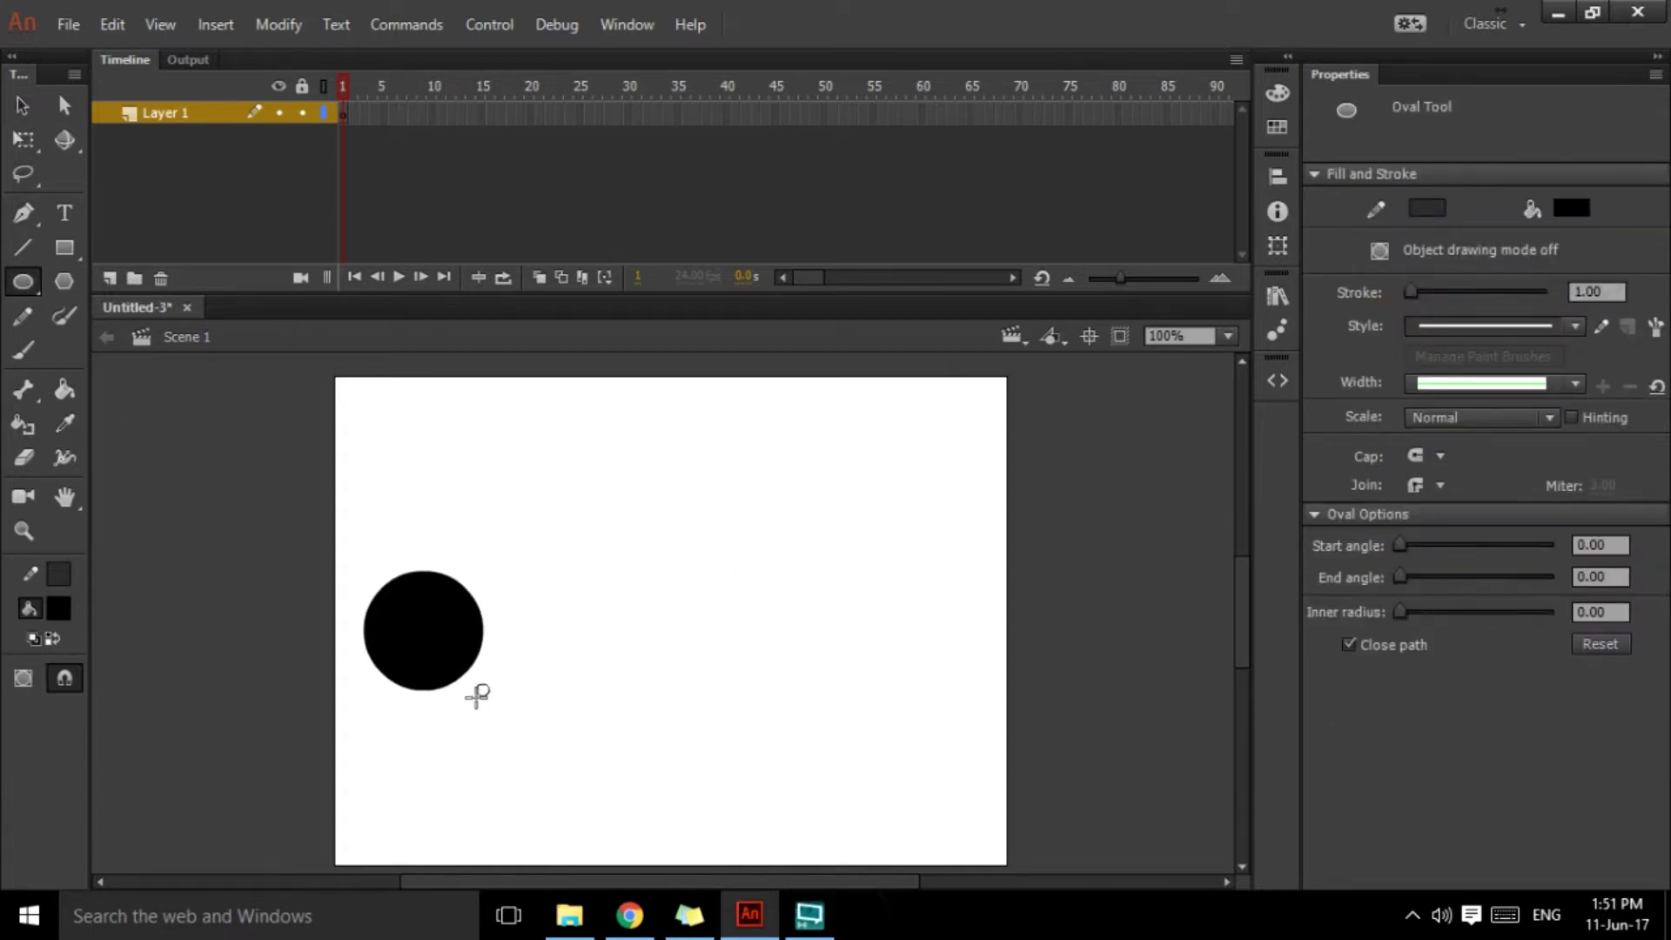
{"action": "left_click", "coordinate": [23, 106]}
{"action": "left_click_drag", "start_coordinate": [302, 532], "coordinate": [564, 753]}
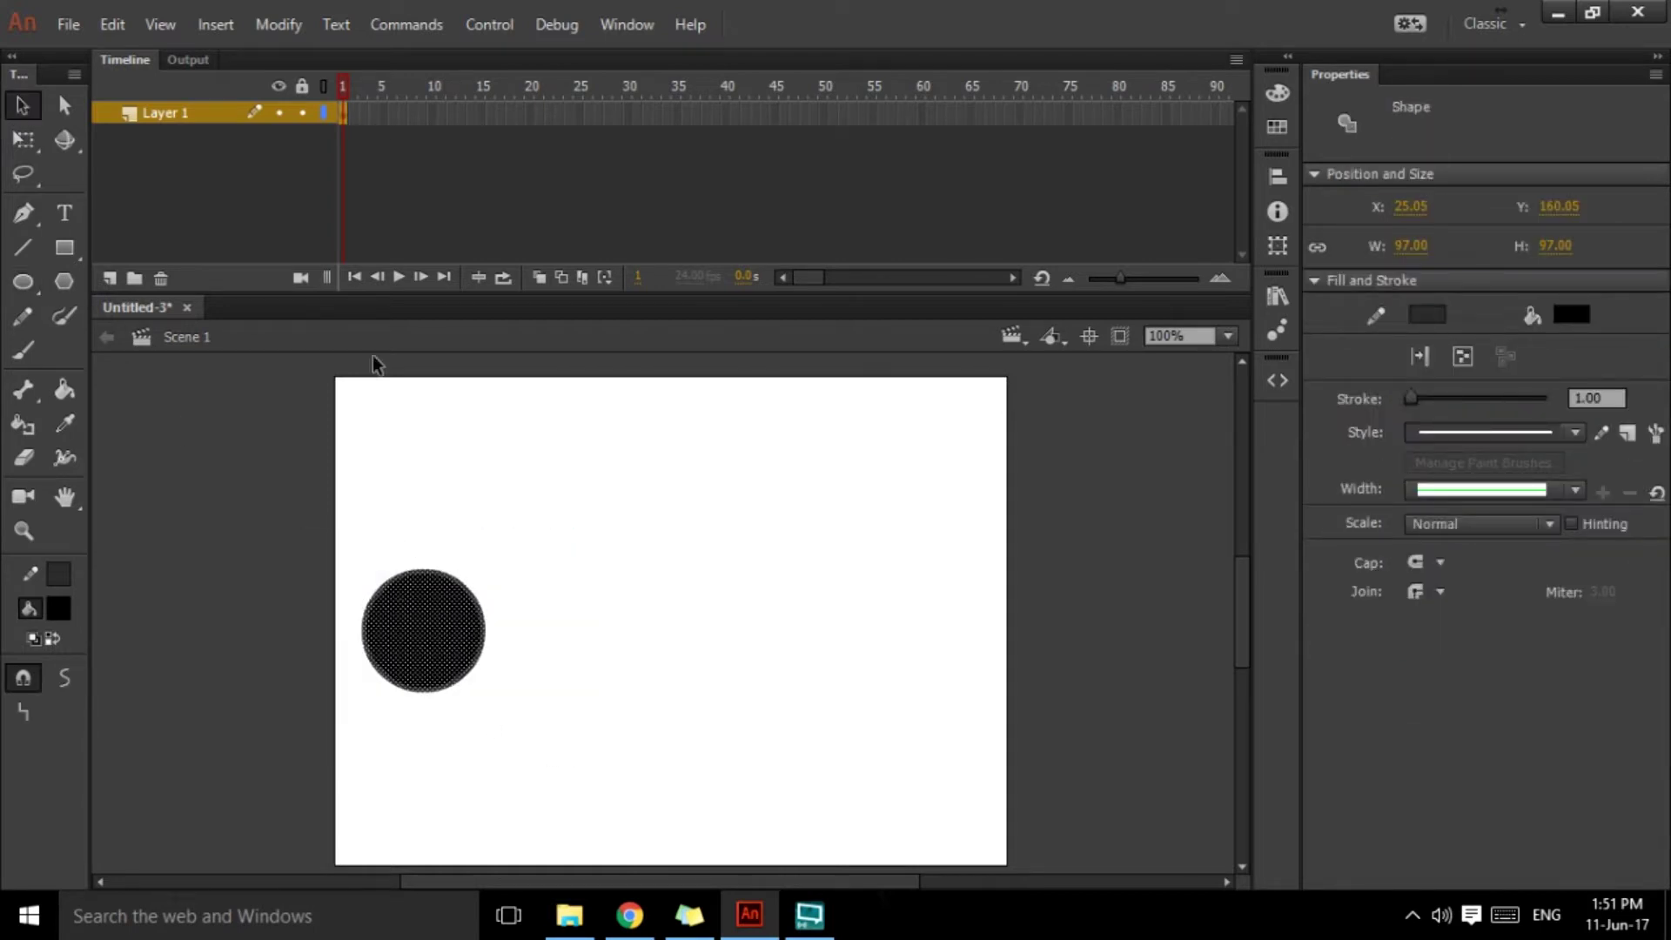
{"action": "key", "text": "F8"}
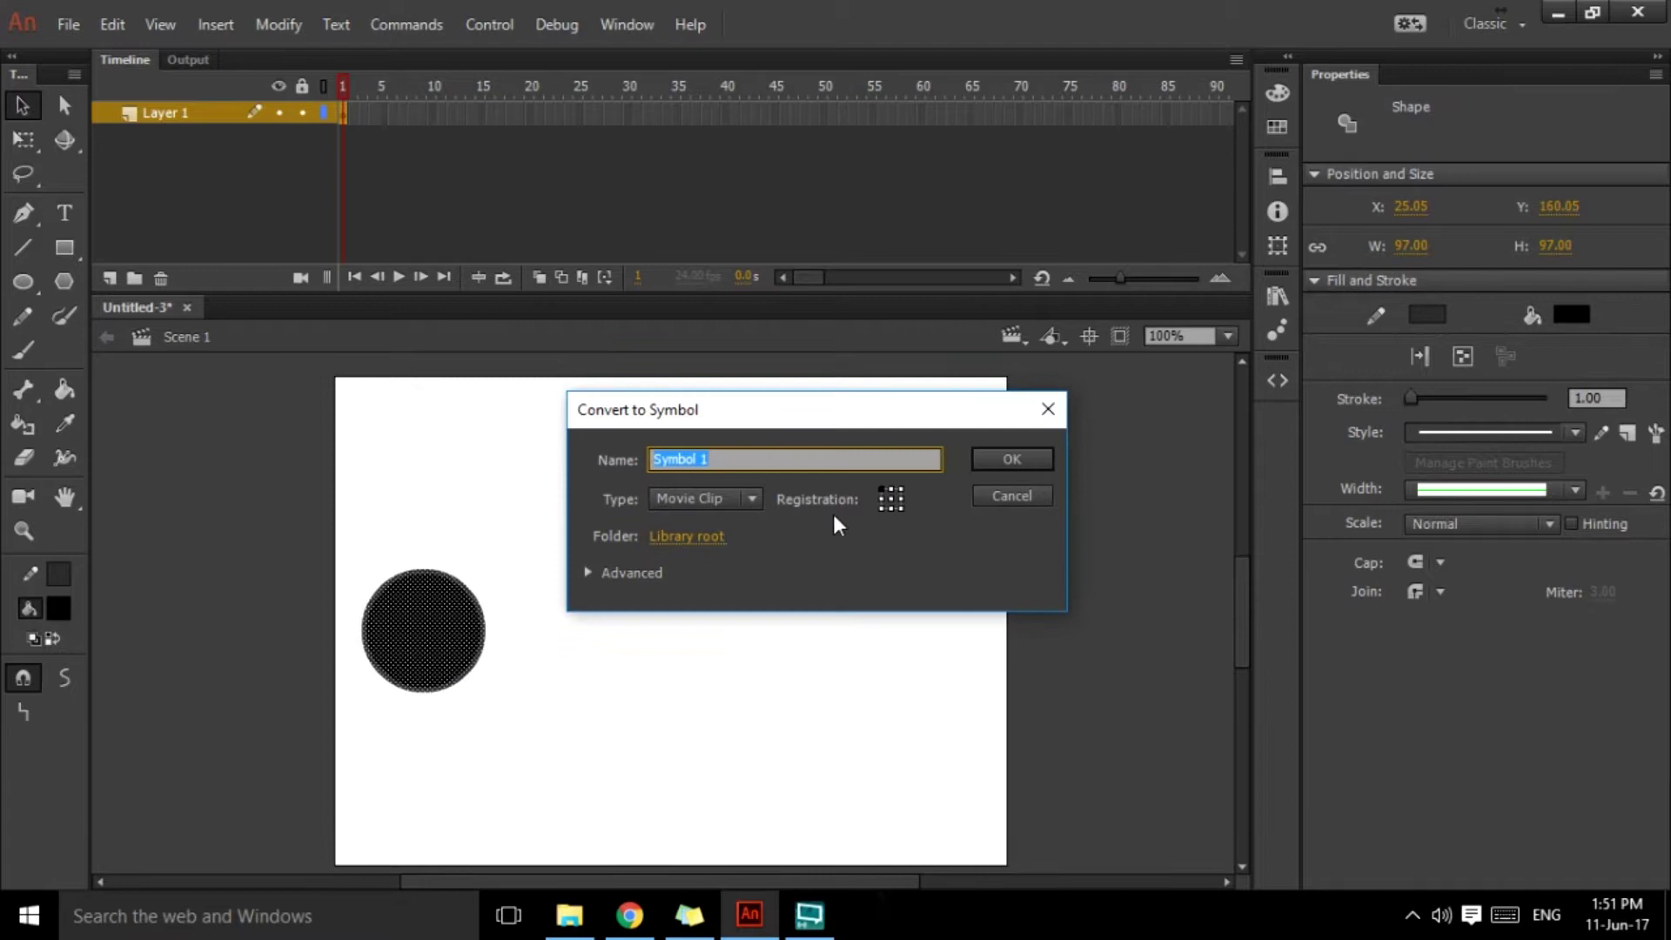
{"action": "left_click", "coordinate": [1010, 460]}
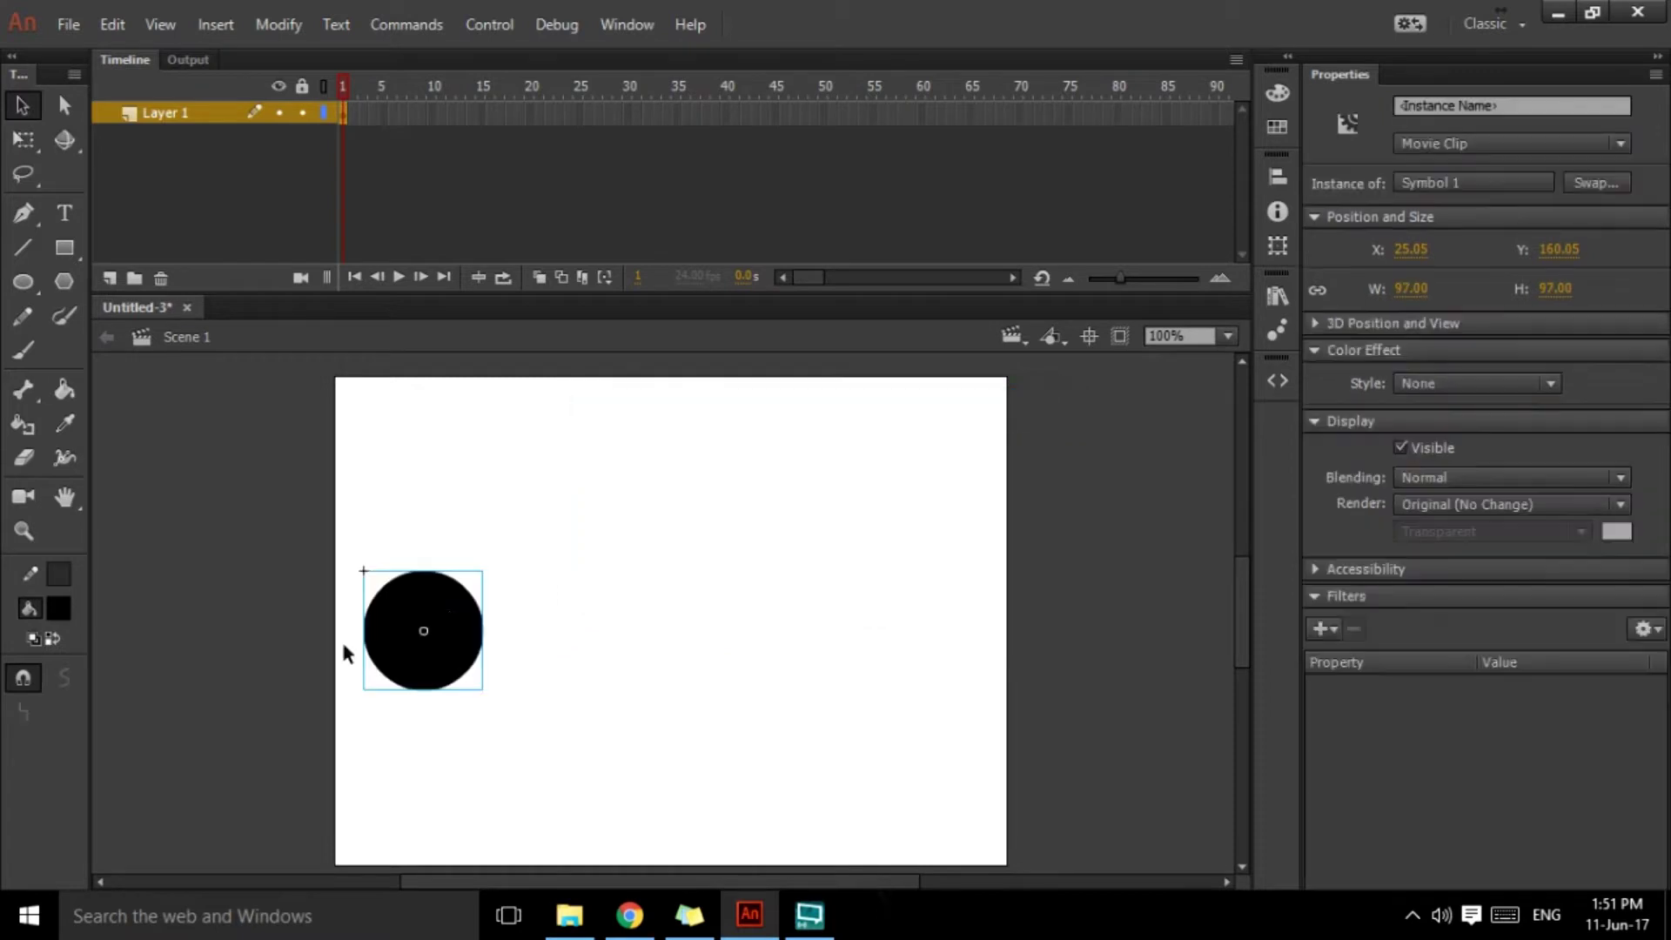
Motion-tween the circle to the right side of the stage and play the timeline.
{"action": "right_click", "coordinate": [341, 113]}
{"action": "left_click", "coordinate": [447, 127]}
{"action": "left_click_drag", "start_coordinate": [442, 641], "coordinate": [913, 646]}
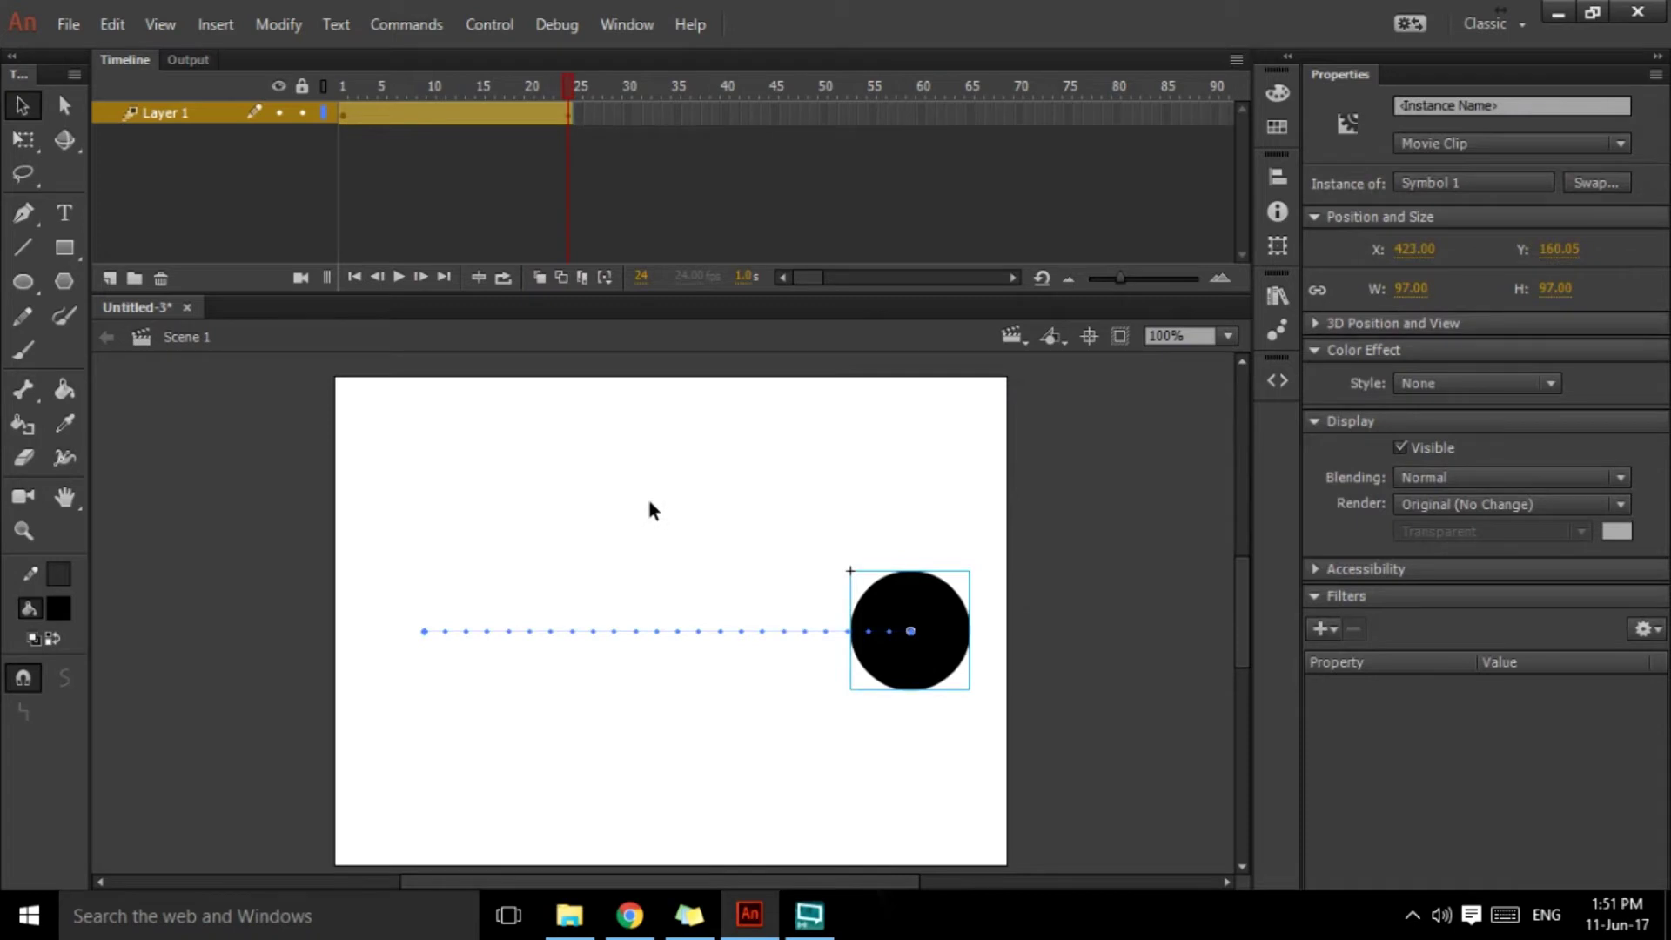
{"action": "key", "text": "Return"}
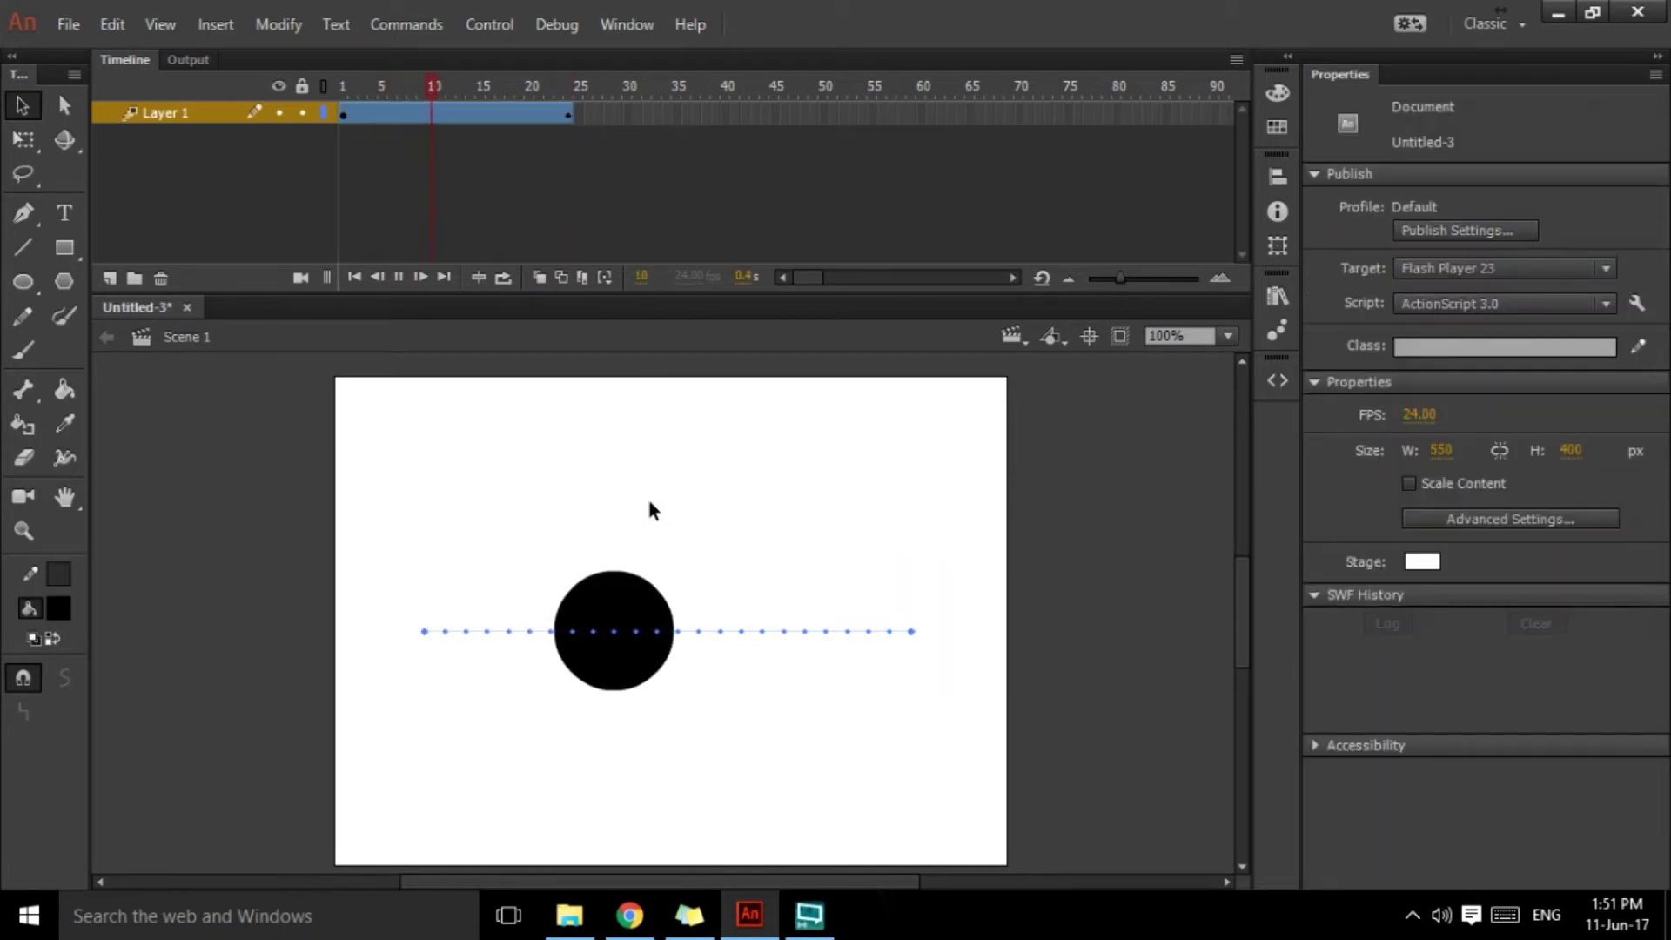
{"action": "key", "text": "Return"}
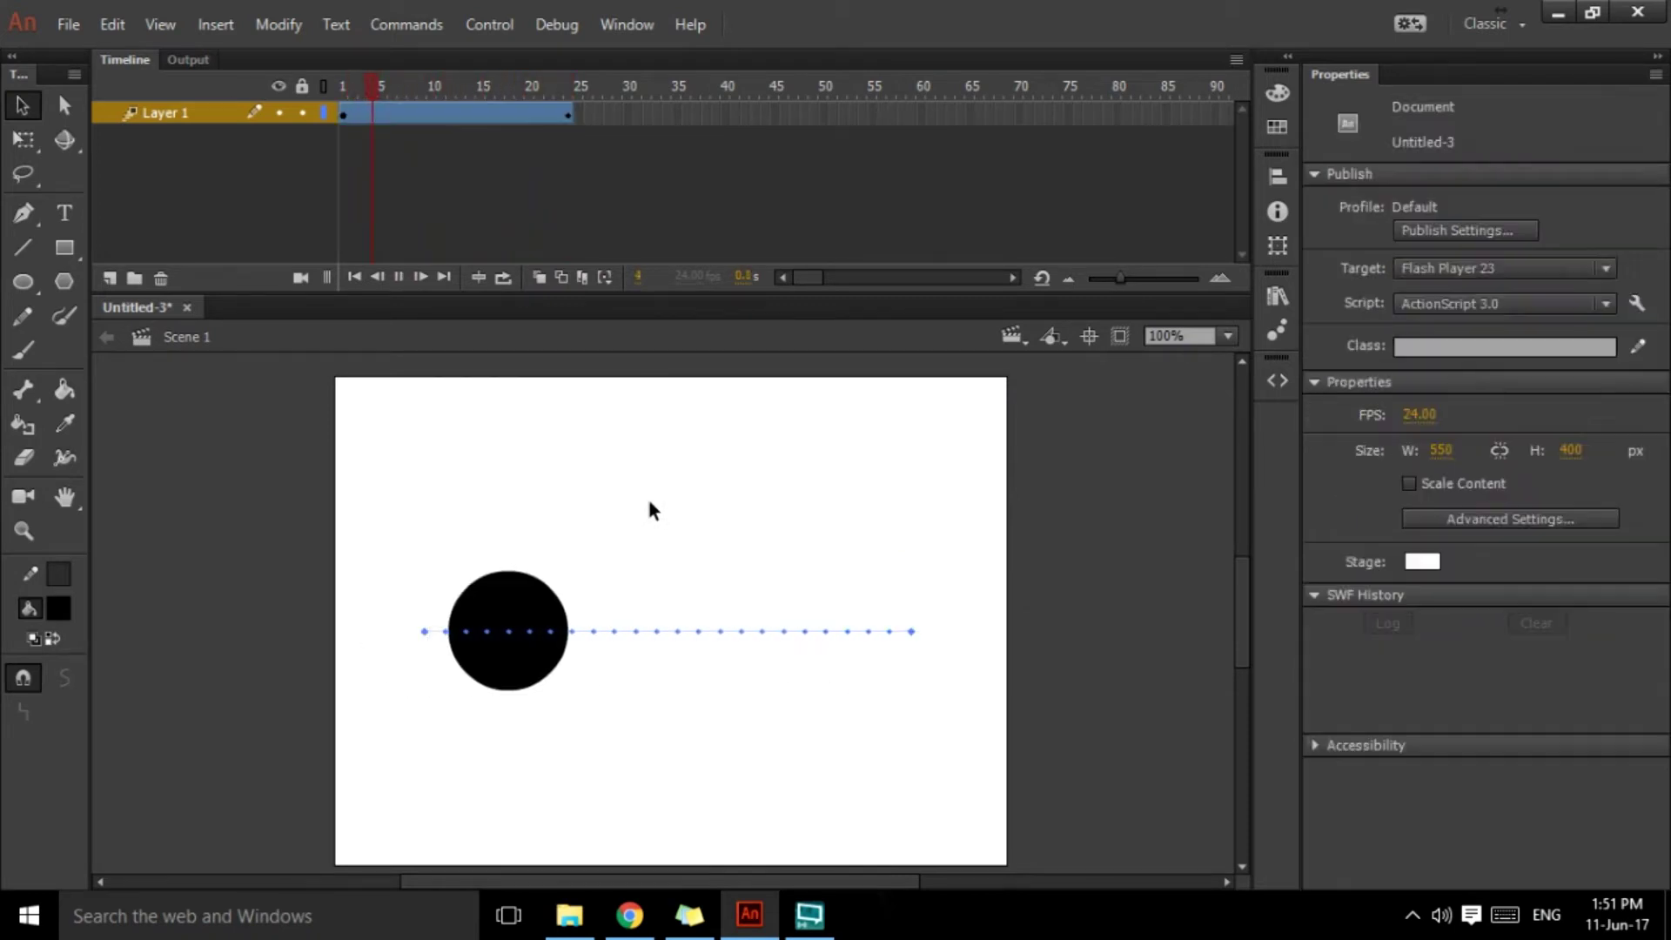
{"action": "key", "text": "Return"}
{"action": "key", "text": "Return"}
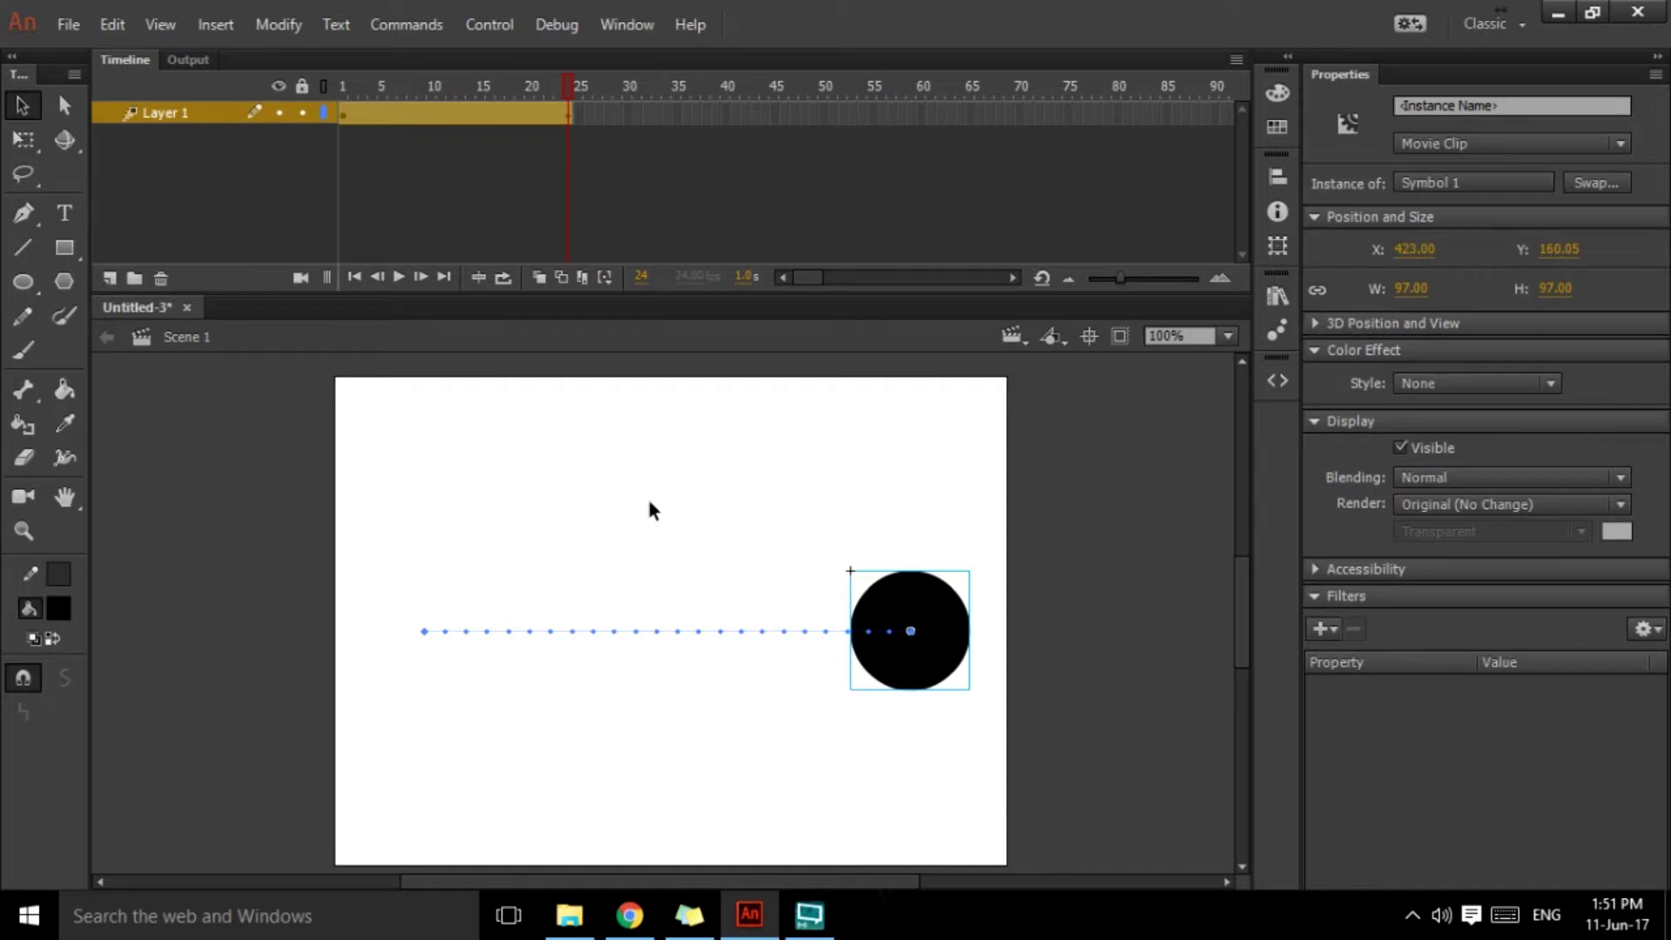
Test the movie with Ctrl+Enter, move the Untitled-3.swf preview window, then close it.
{"action": "key", "text": "ctrl+Return"}
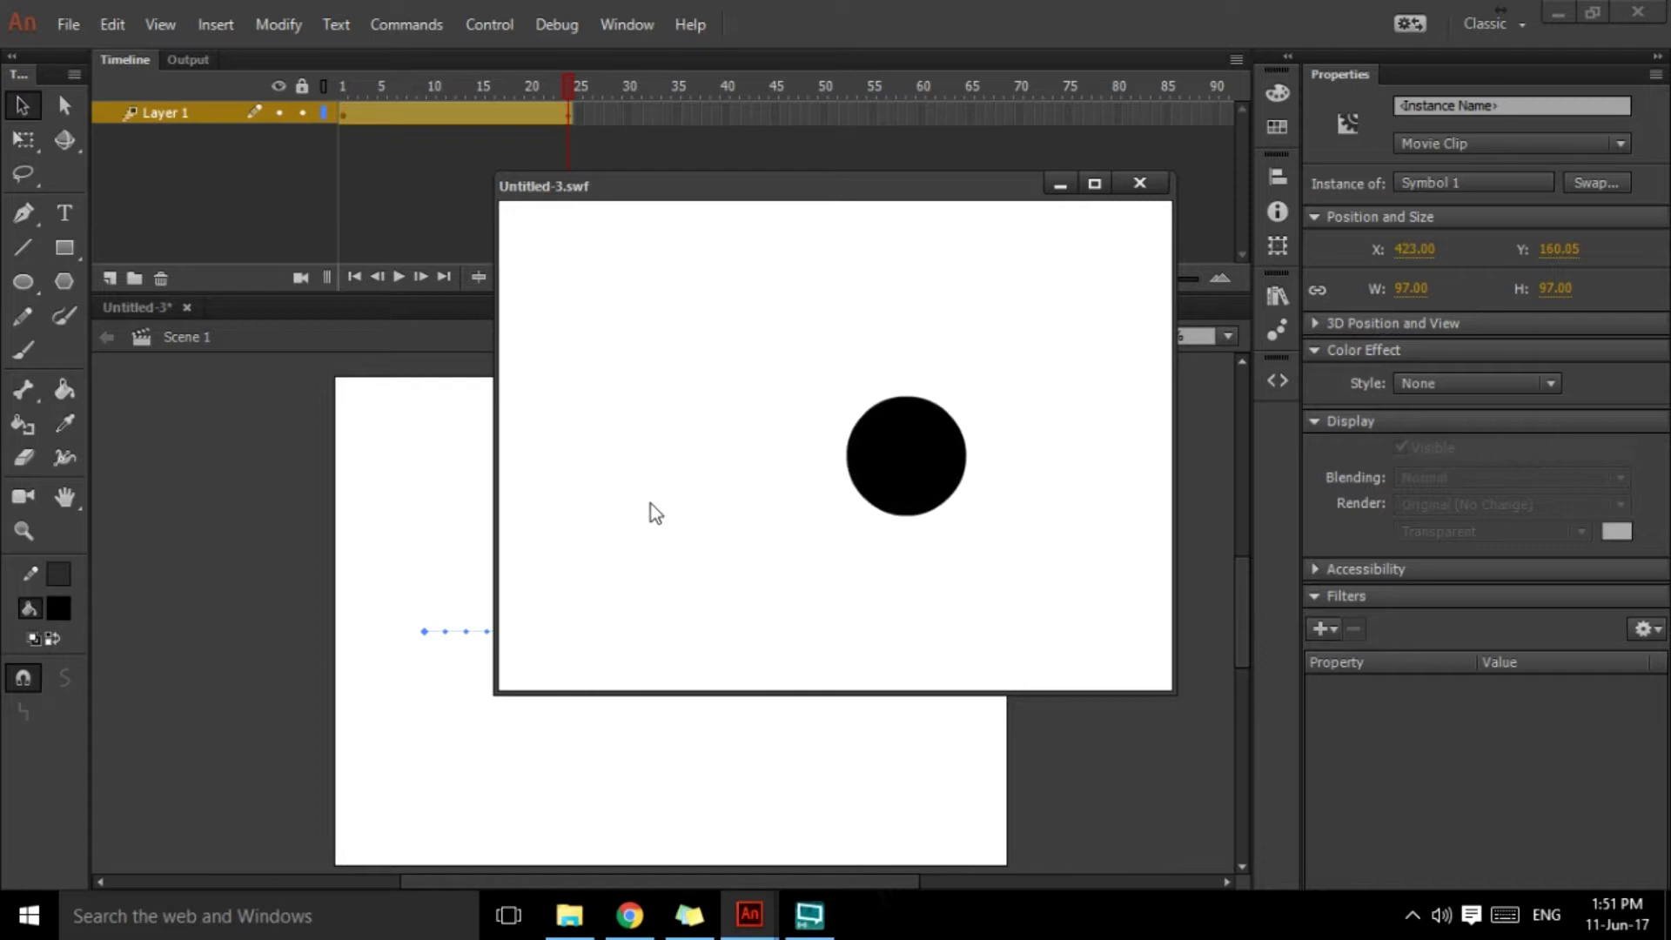
{"action": "left_click_drag", "start_coordinate": [720, 194], "coordinate": [566, 216]}
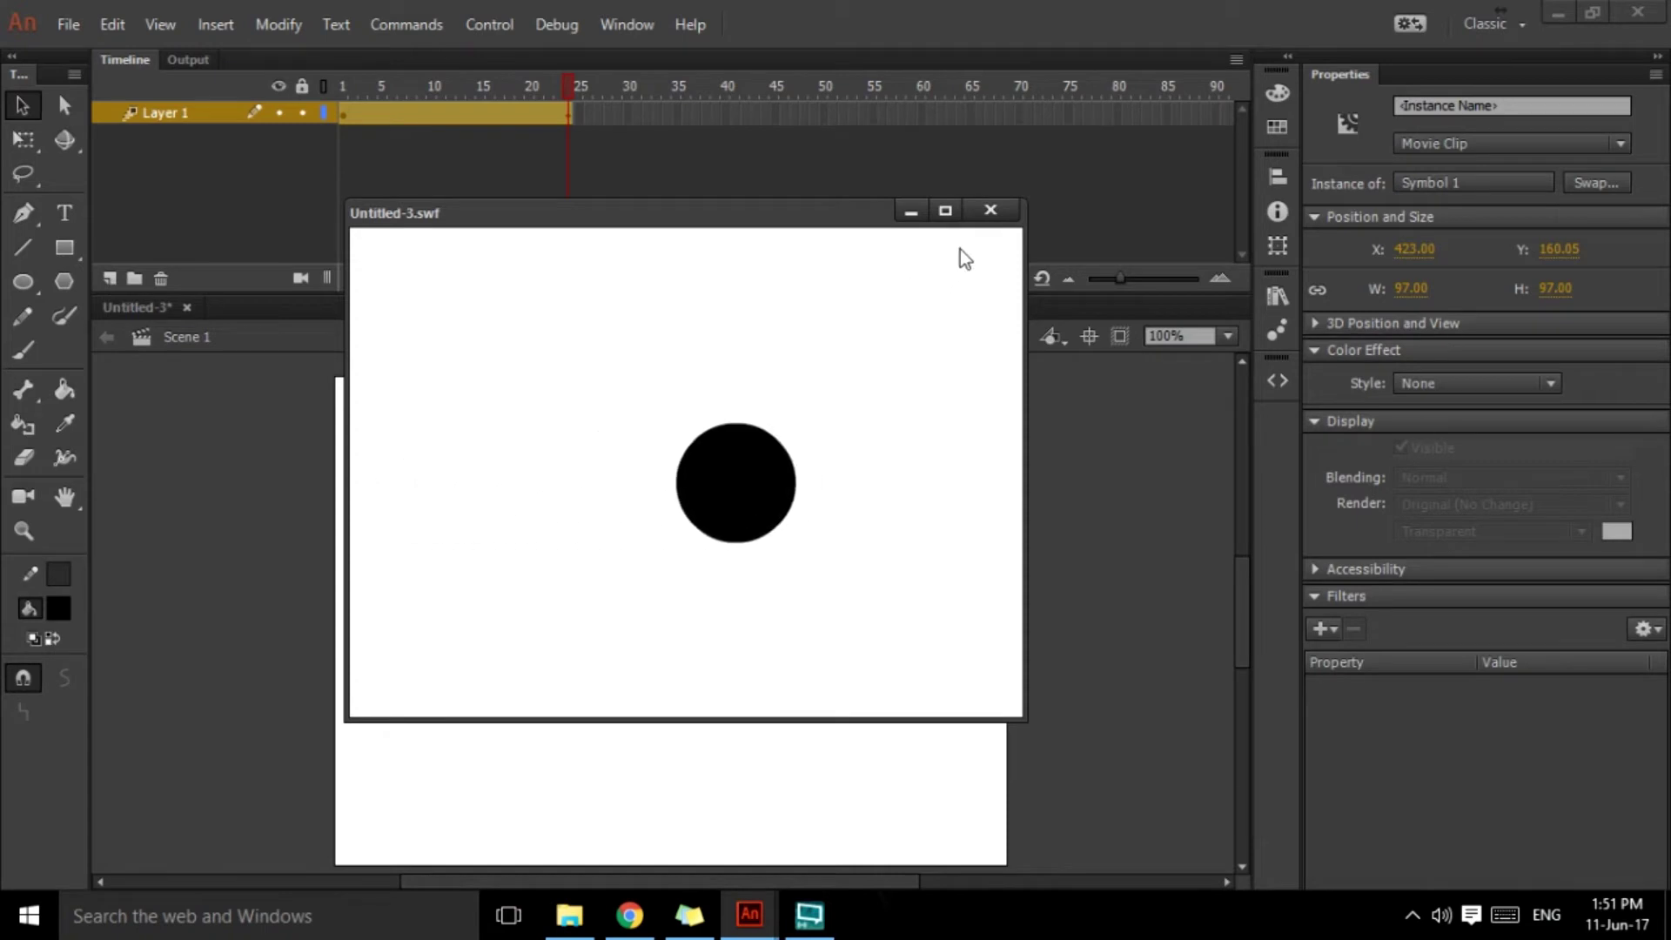
{"action": "left_click", "coordinate": [989, 211]}
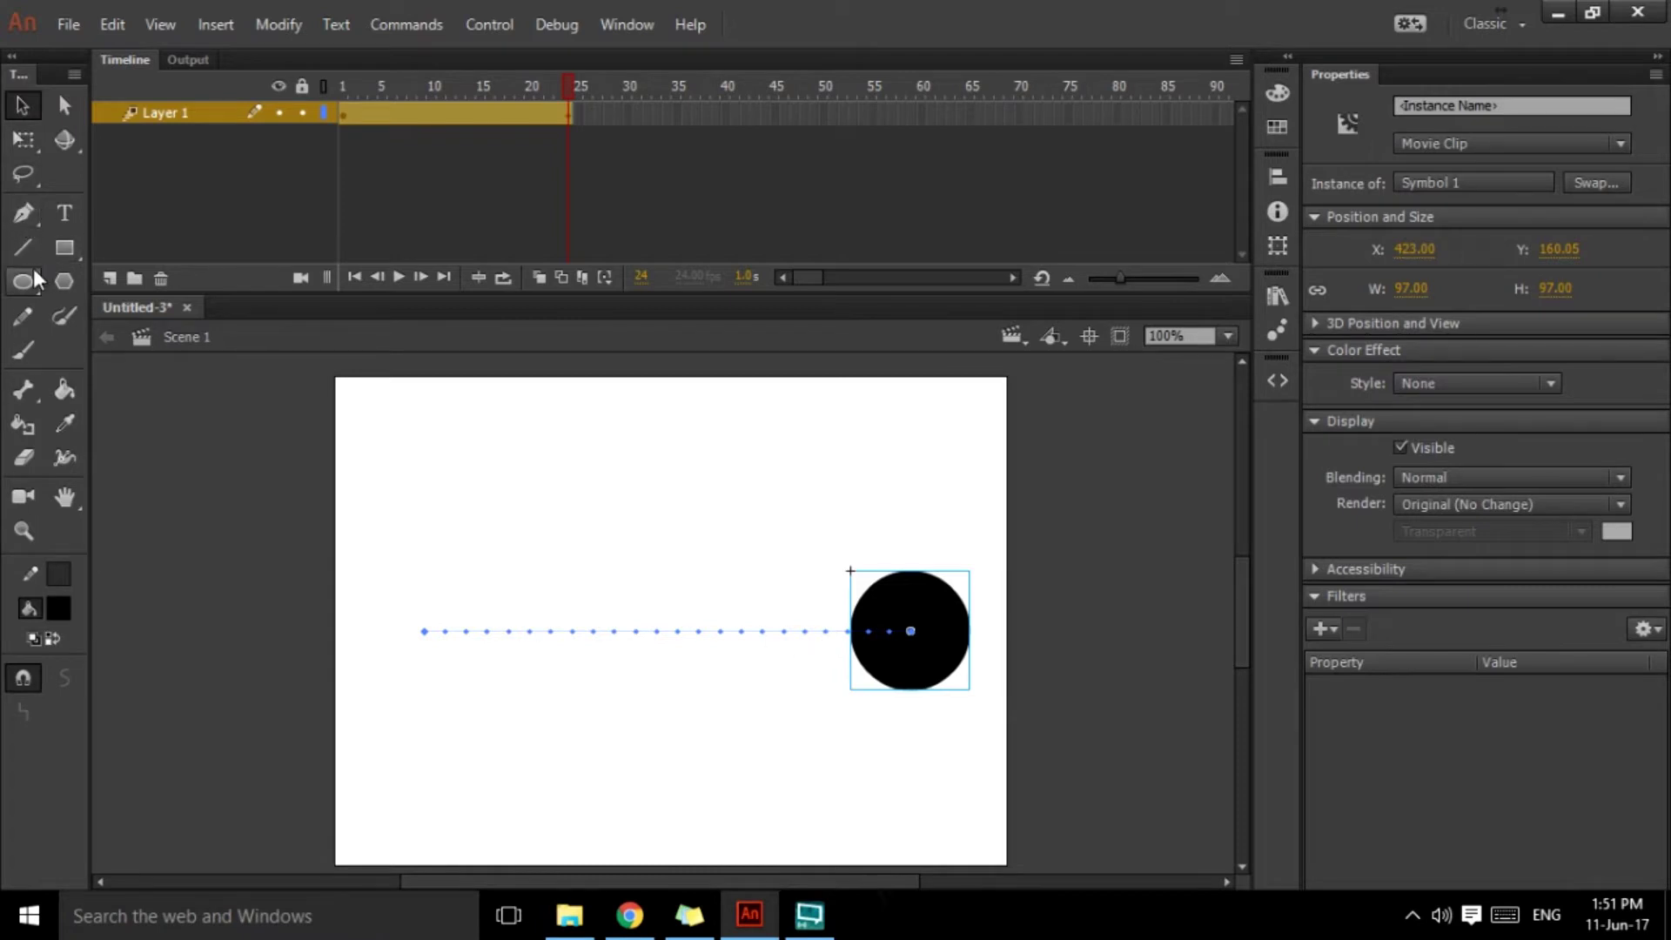
On a new Layer 2, draw a wide black bar across the stage top and make it movie clip Symbol 2.
{"action": "left_click", "coordinate": [64, 248]}
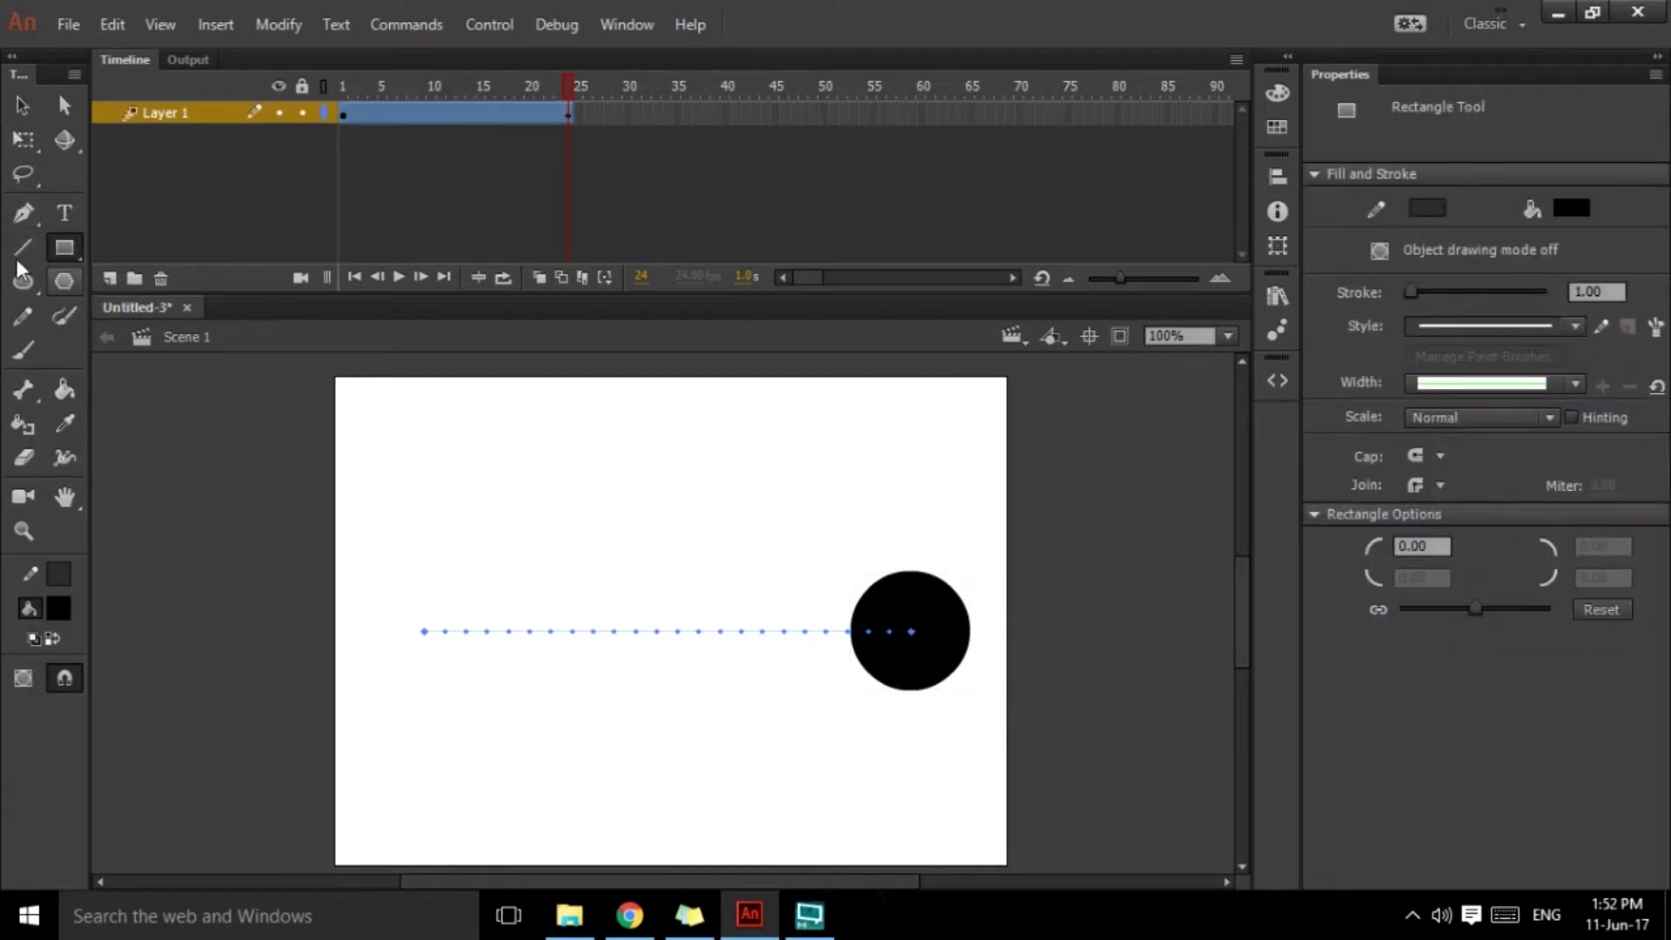
{"action": "left_click", "coordinate": [110, 278]}
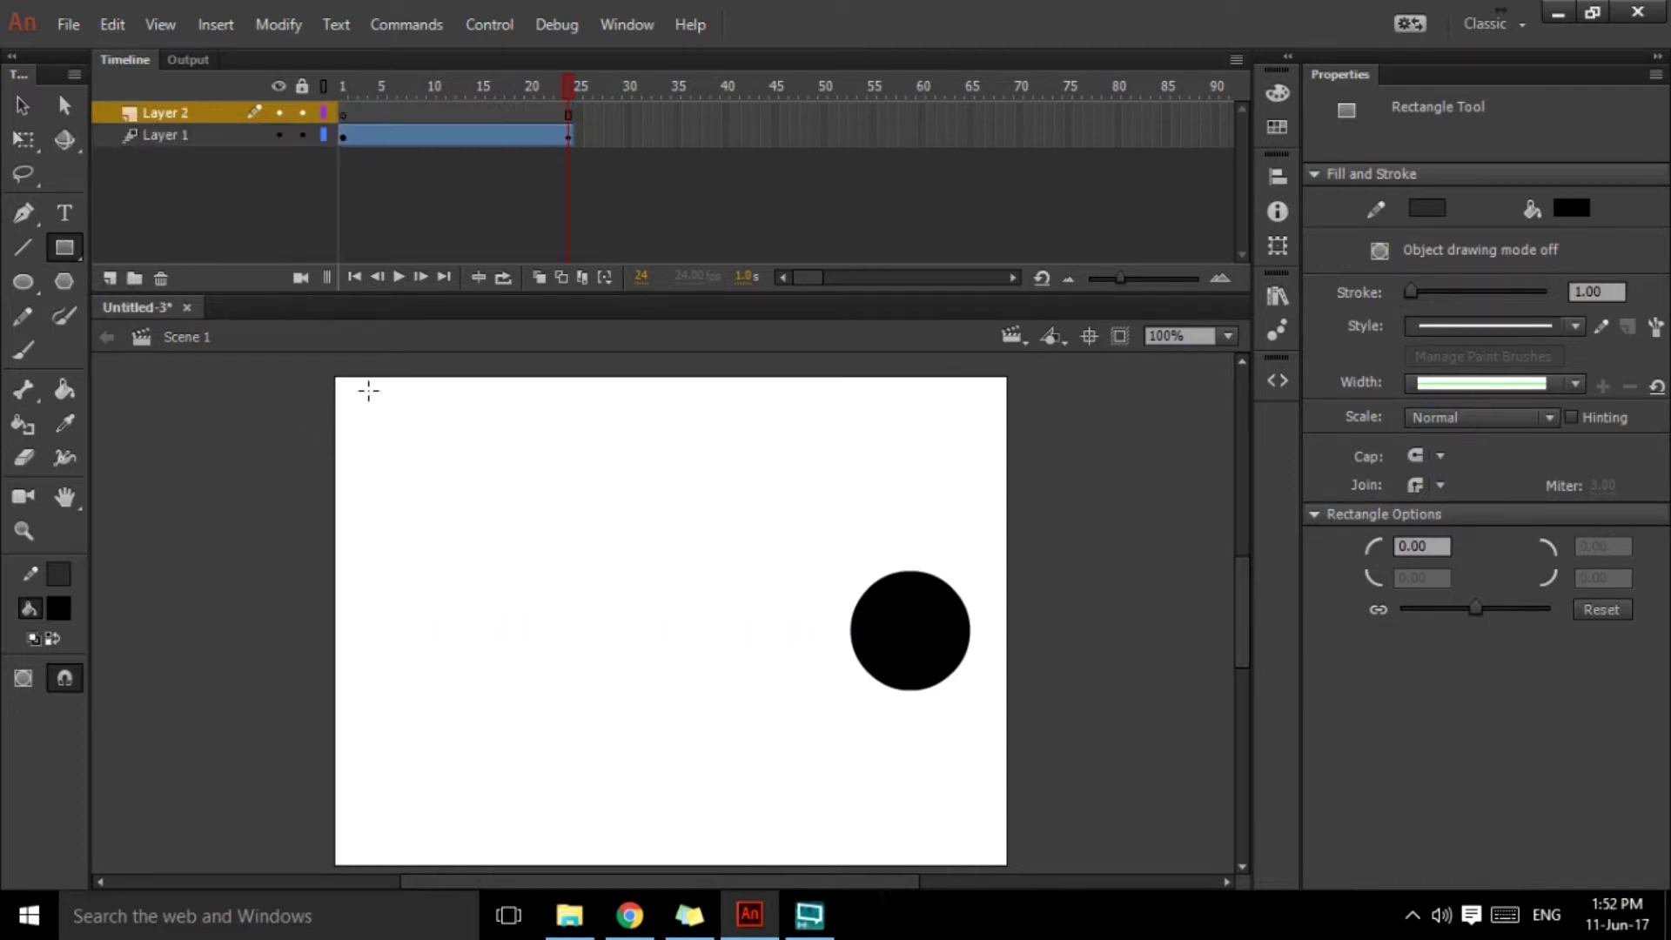
{"action": "left_click_drag", "start_coordinate": [373, 396], "coordinate": [972, 554]}
{"action": "left_click", "coordinate": [23, 105]}
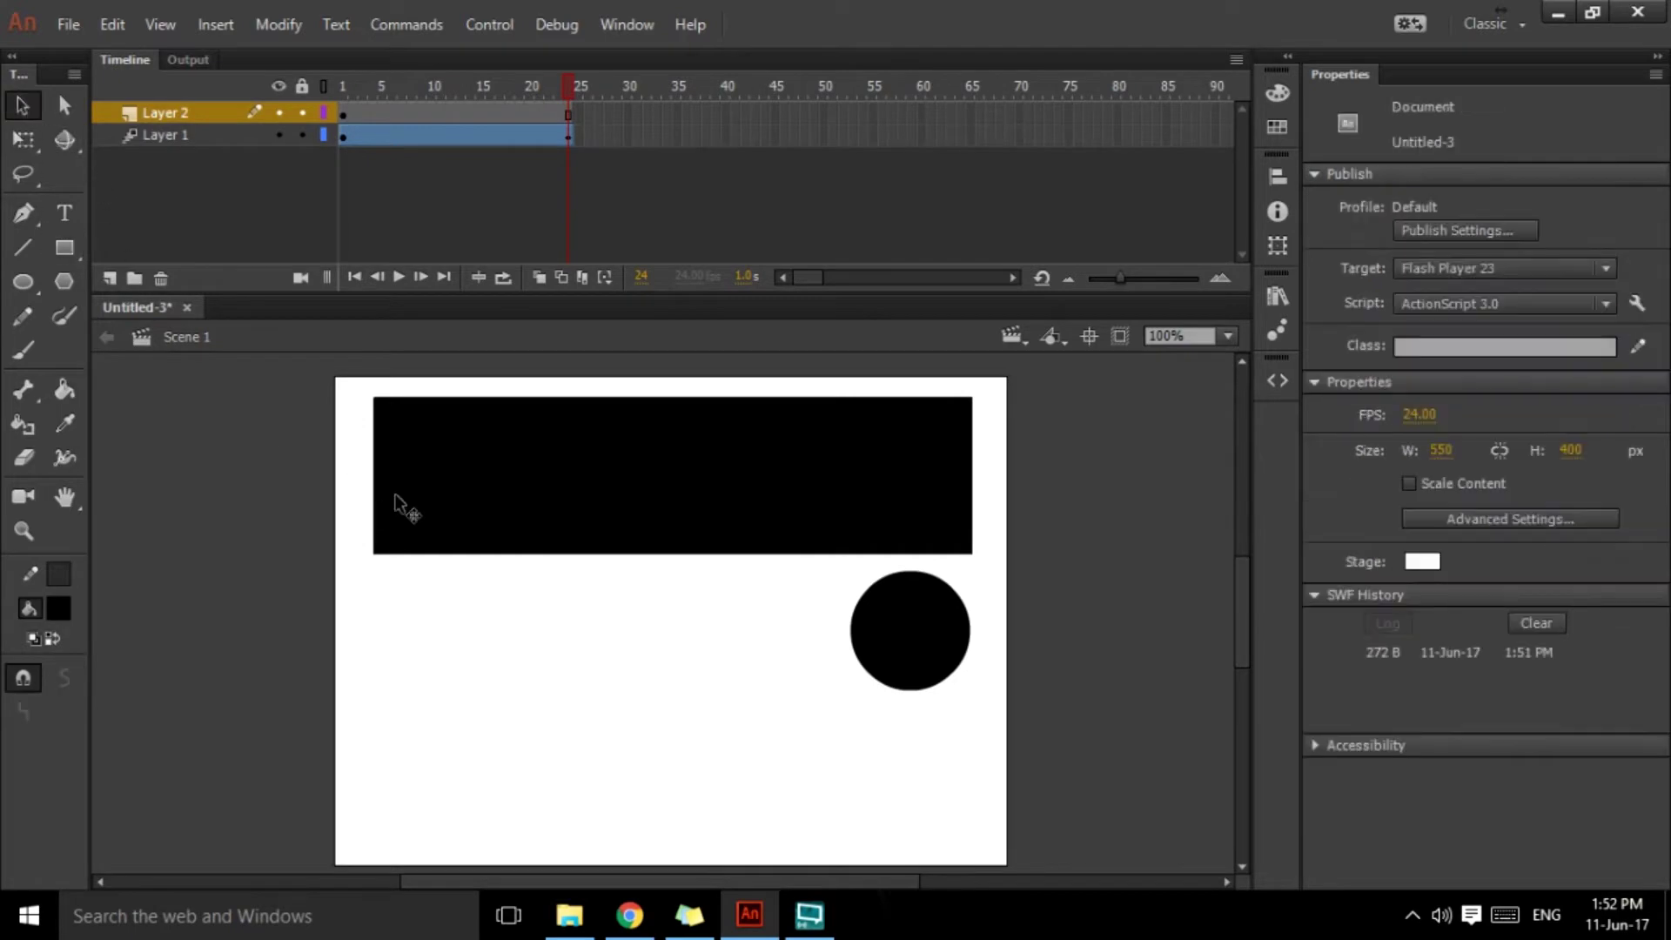
{"action": "left_click", "coordinate": [484, 479]}
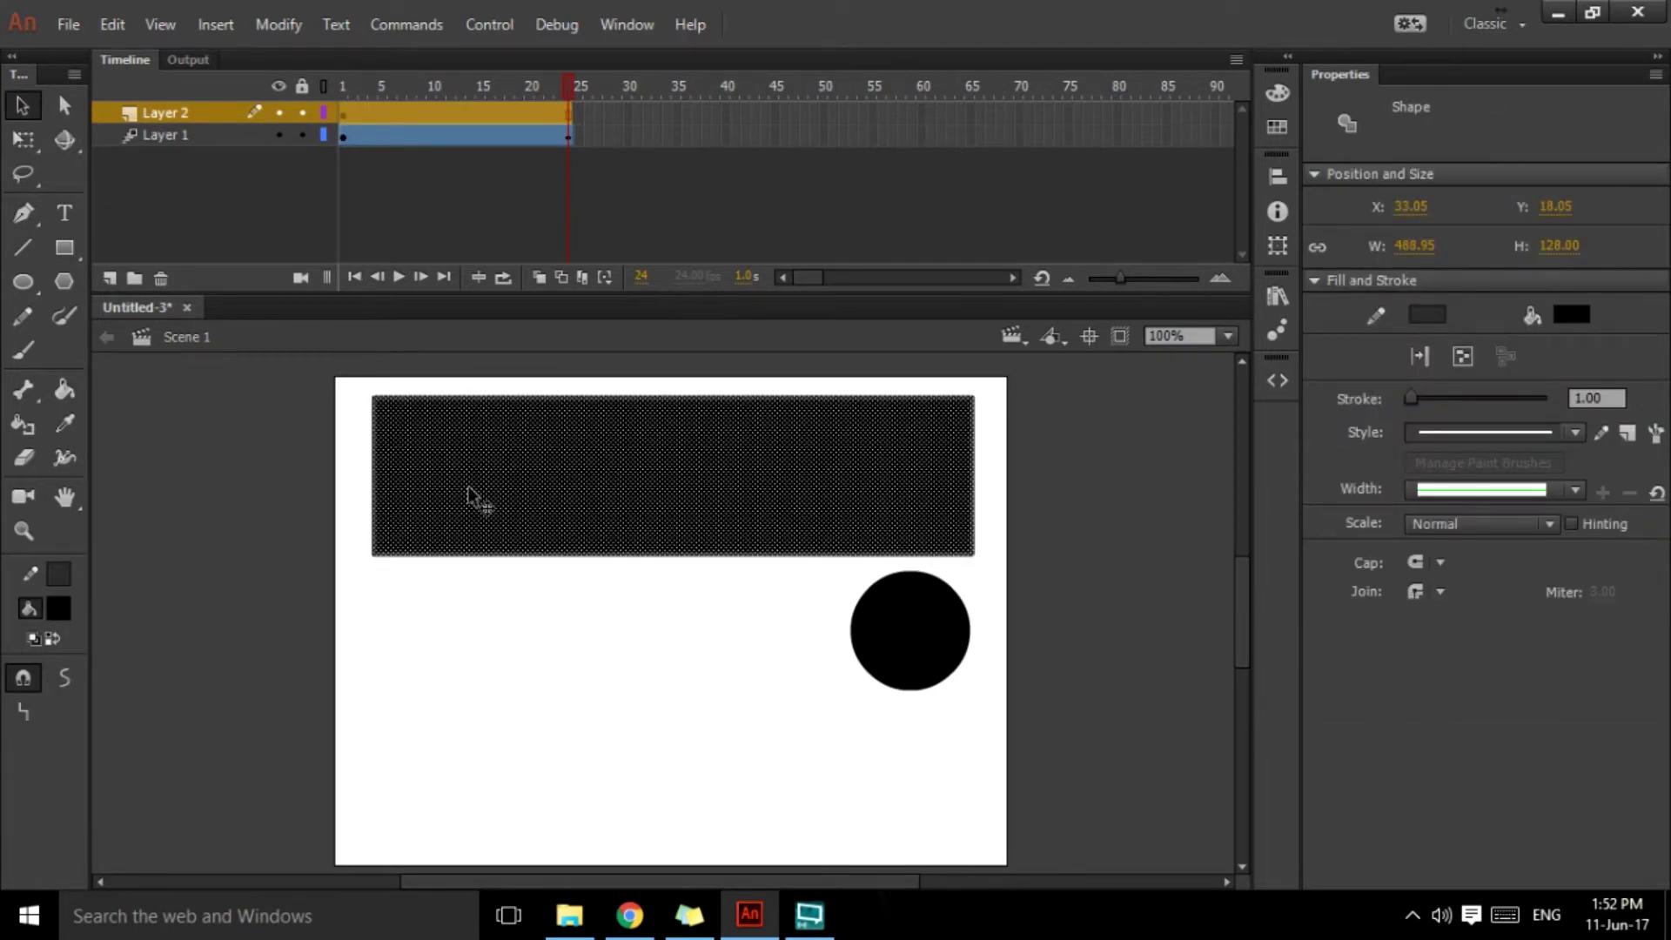
{"action": "key", "text": "F8"}
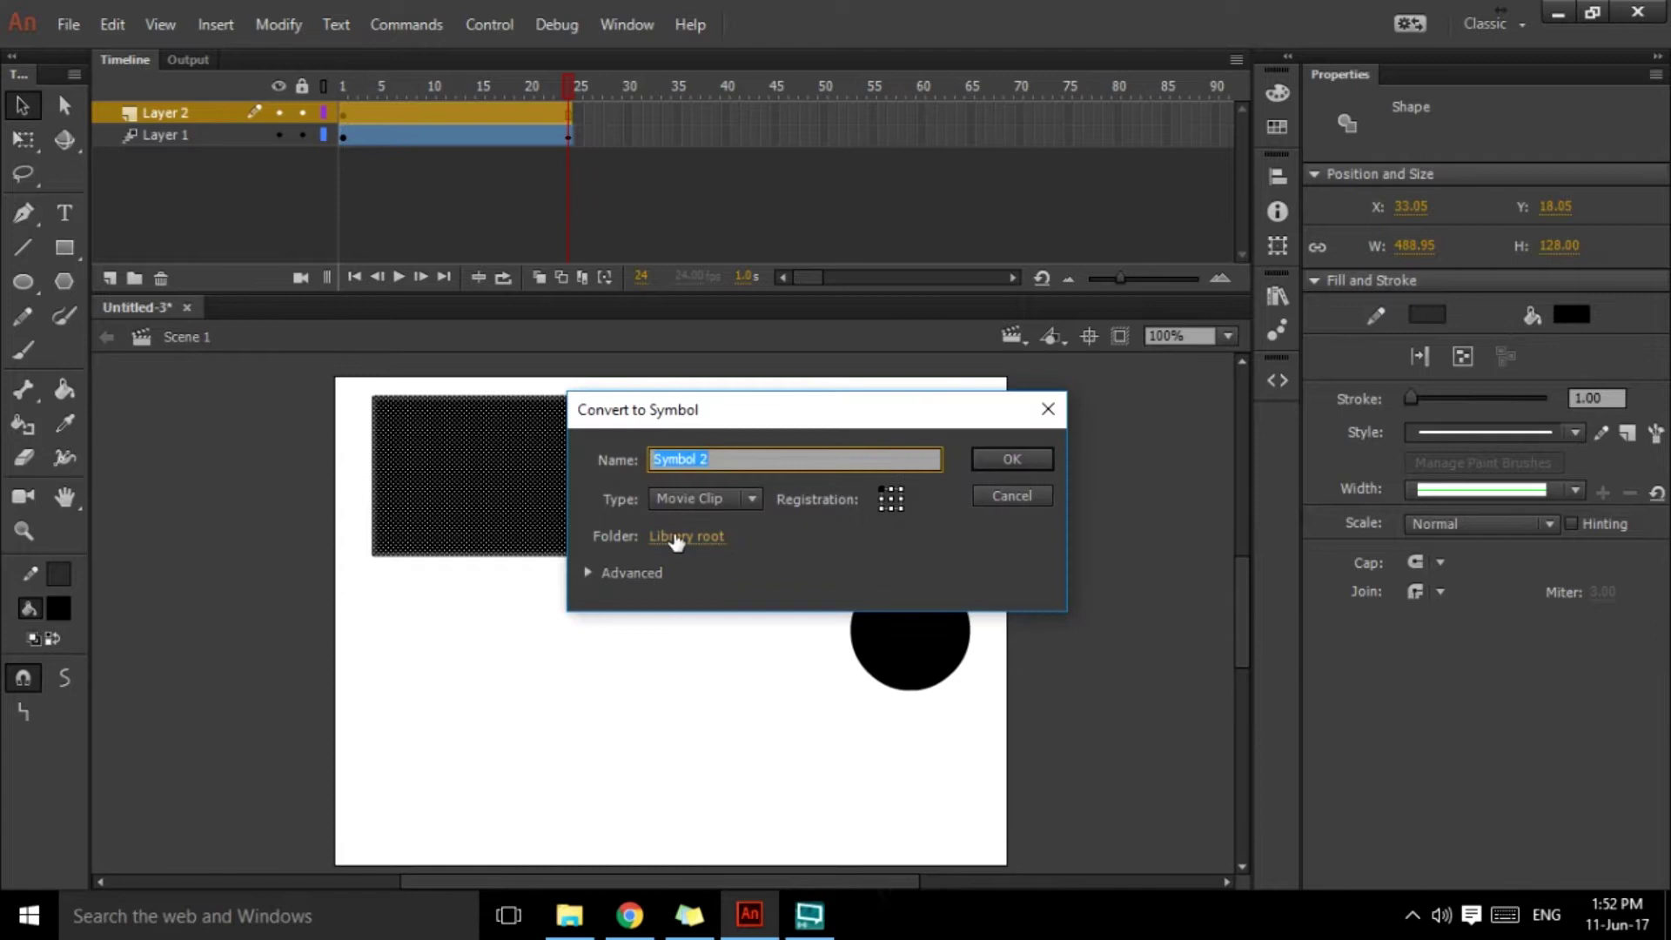
{"action": "left_click", "coordinate": [1006, 458]}
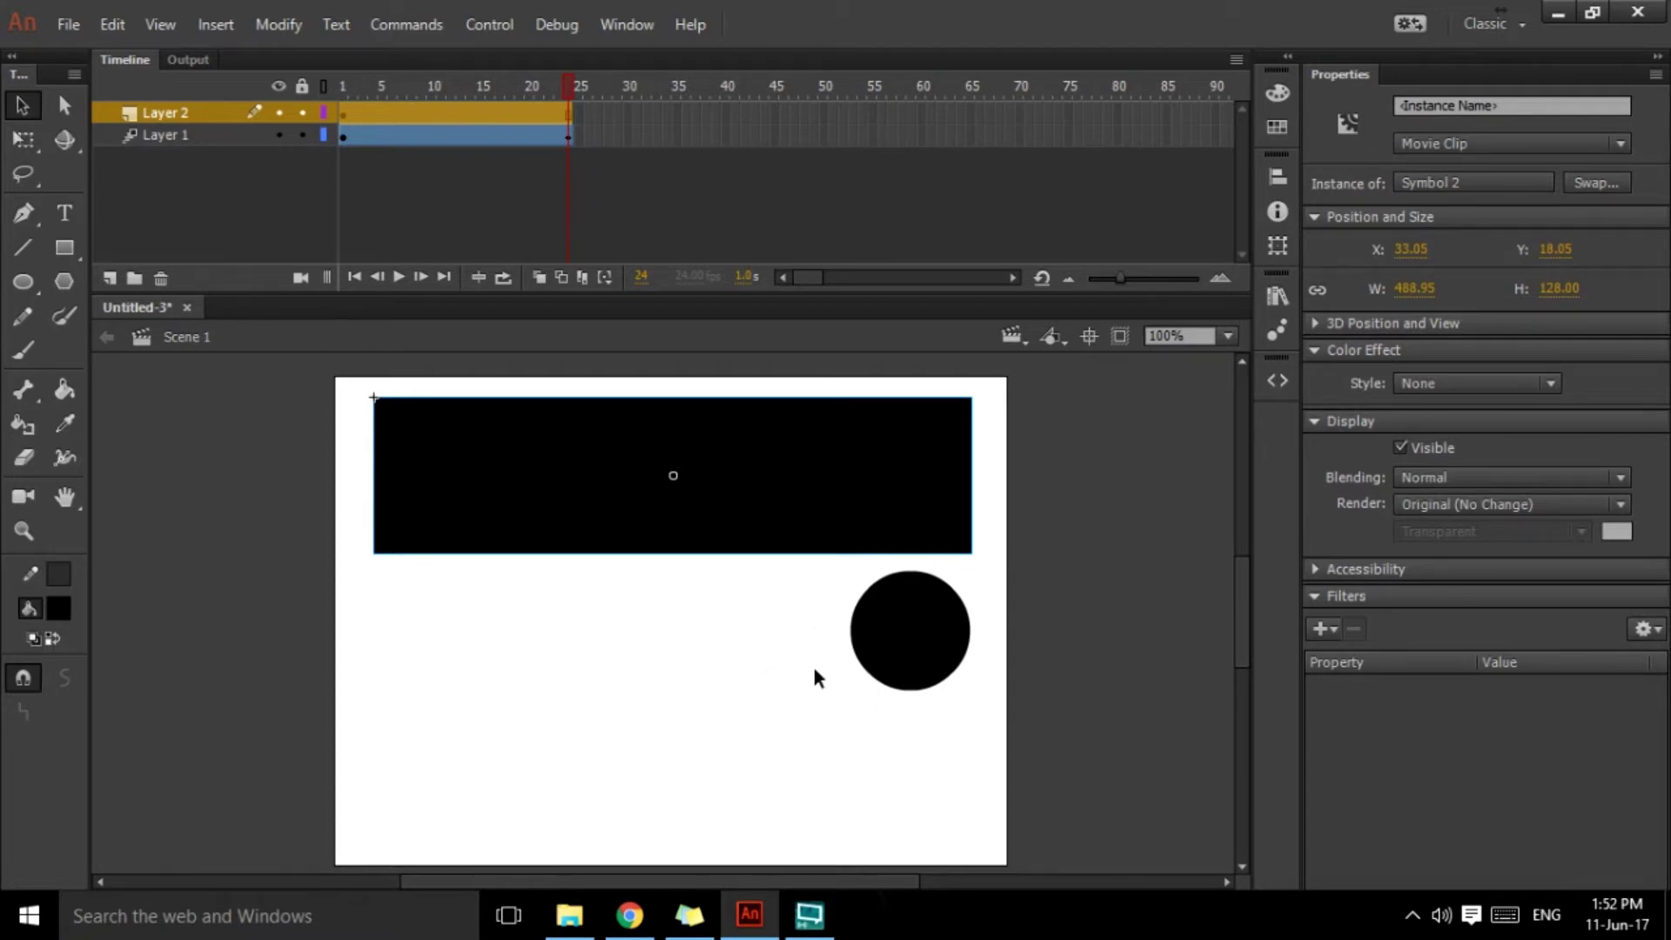
Edit Symbol 2, add Layer 2, and lock Layer 1 holding the bar.
{"action": "double_click", "coordinate": [599, 500]}
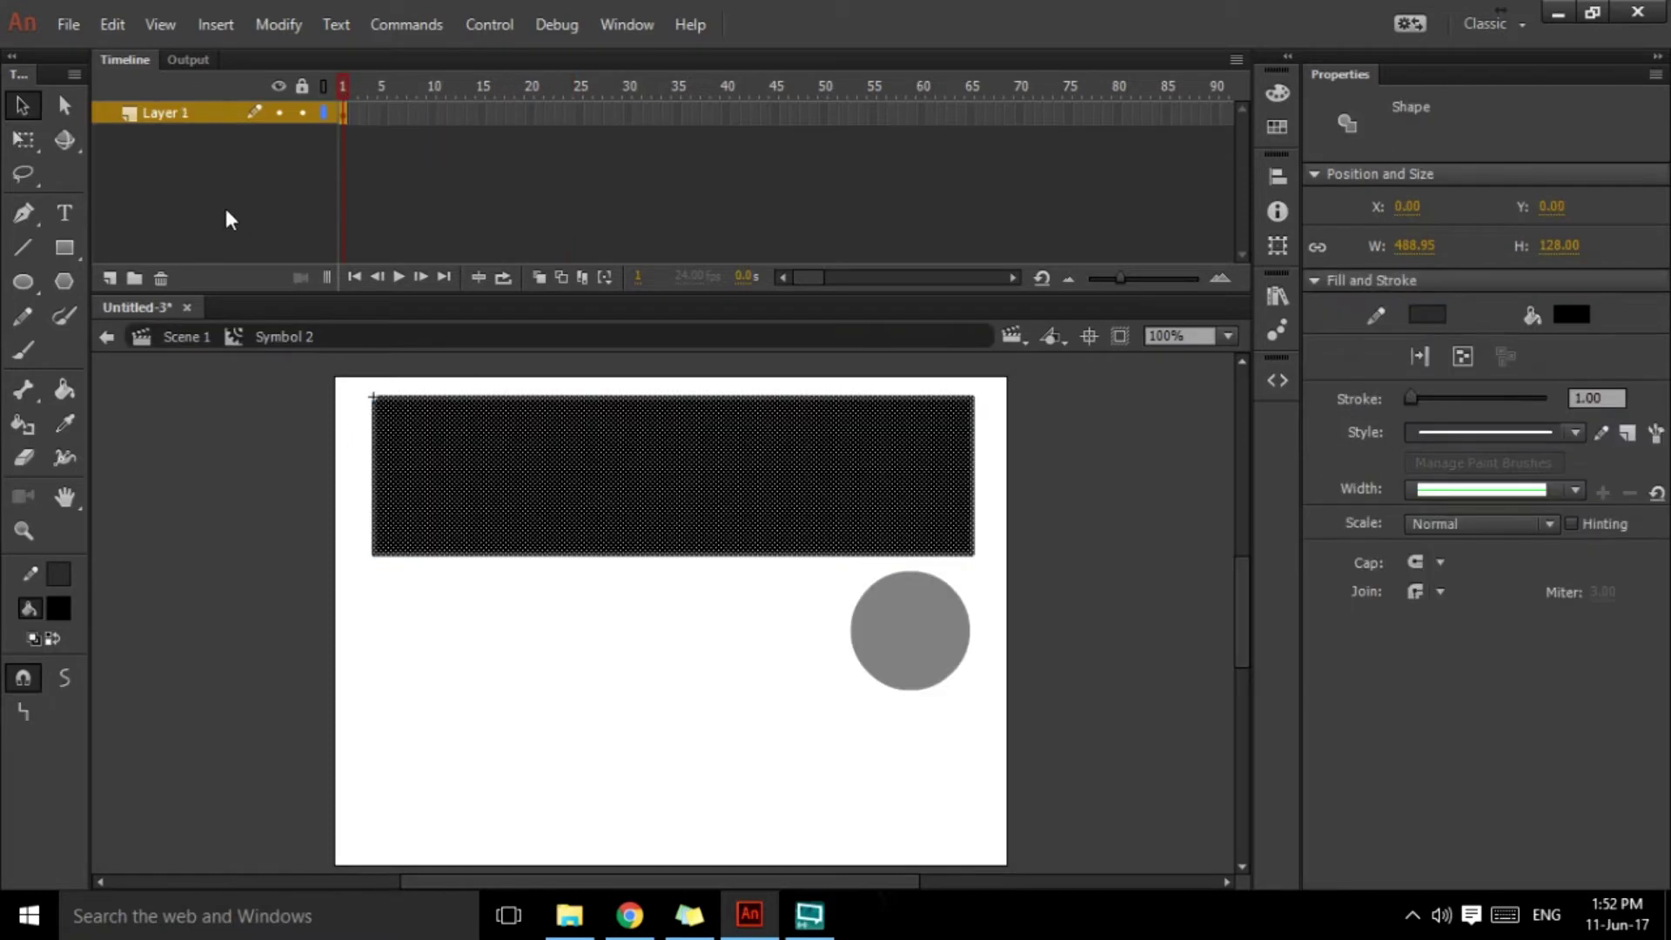
{"action": "left_click", "coordinate": [111, 278]}
{"action": "left_click", "coordinate": [246, 136]}
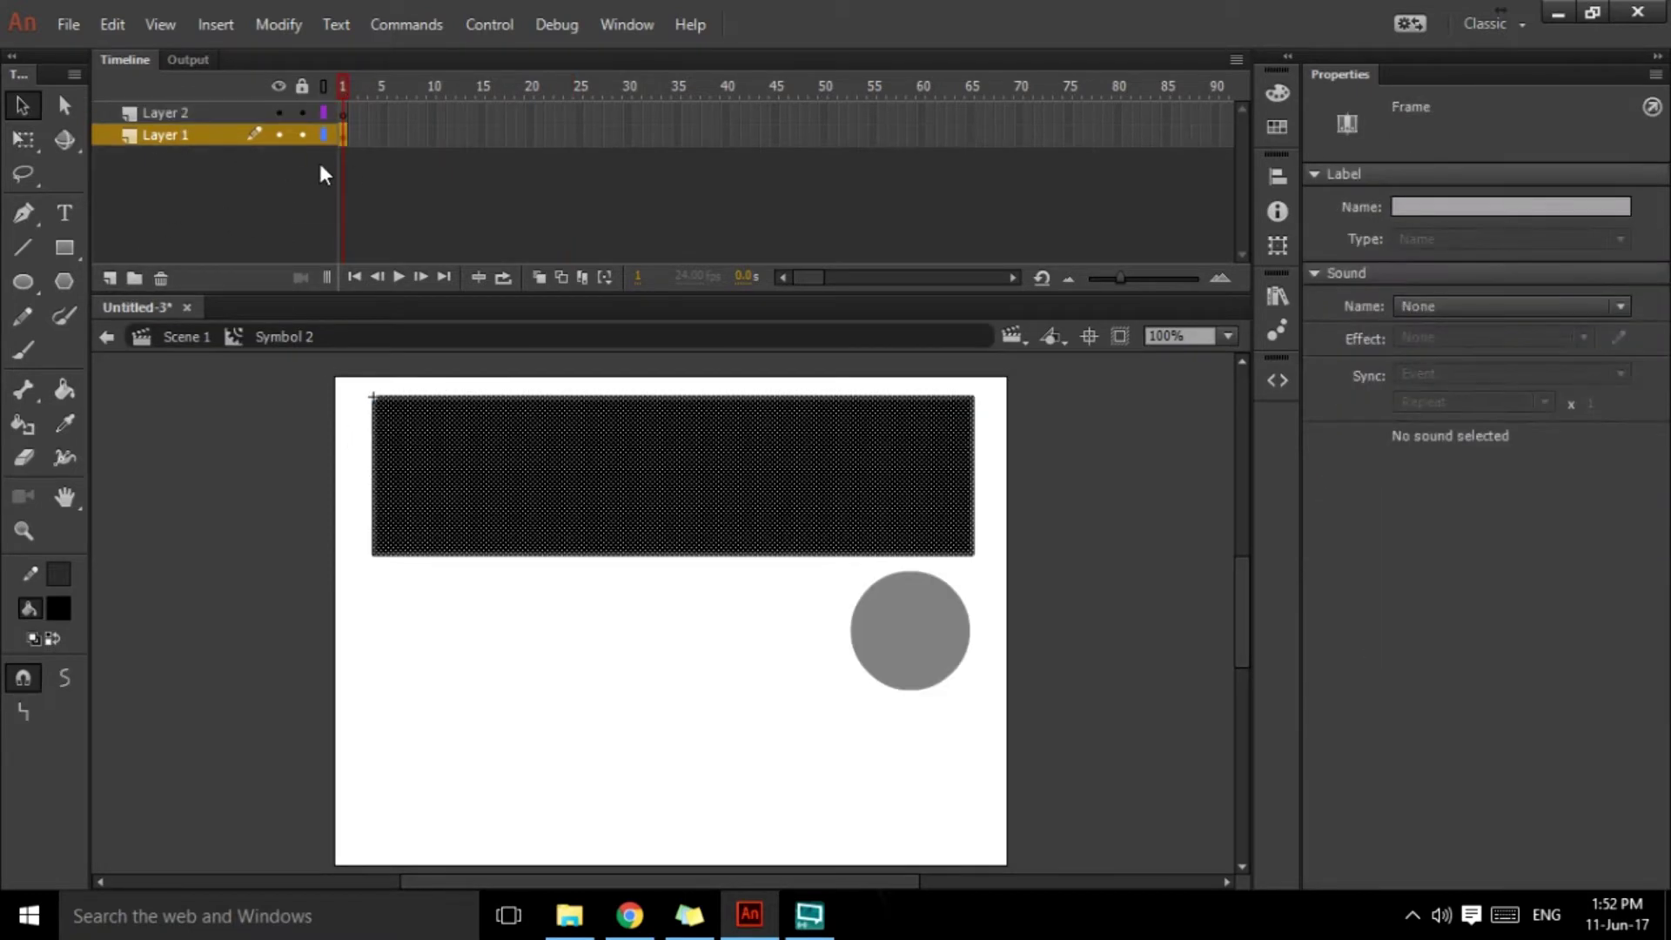
{"action": "left_click", "coordinate": [301, 134]}
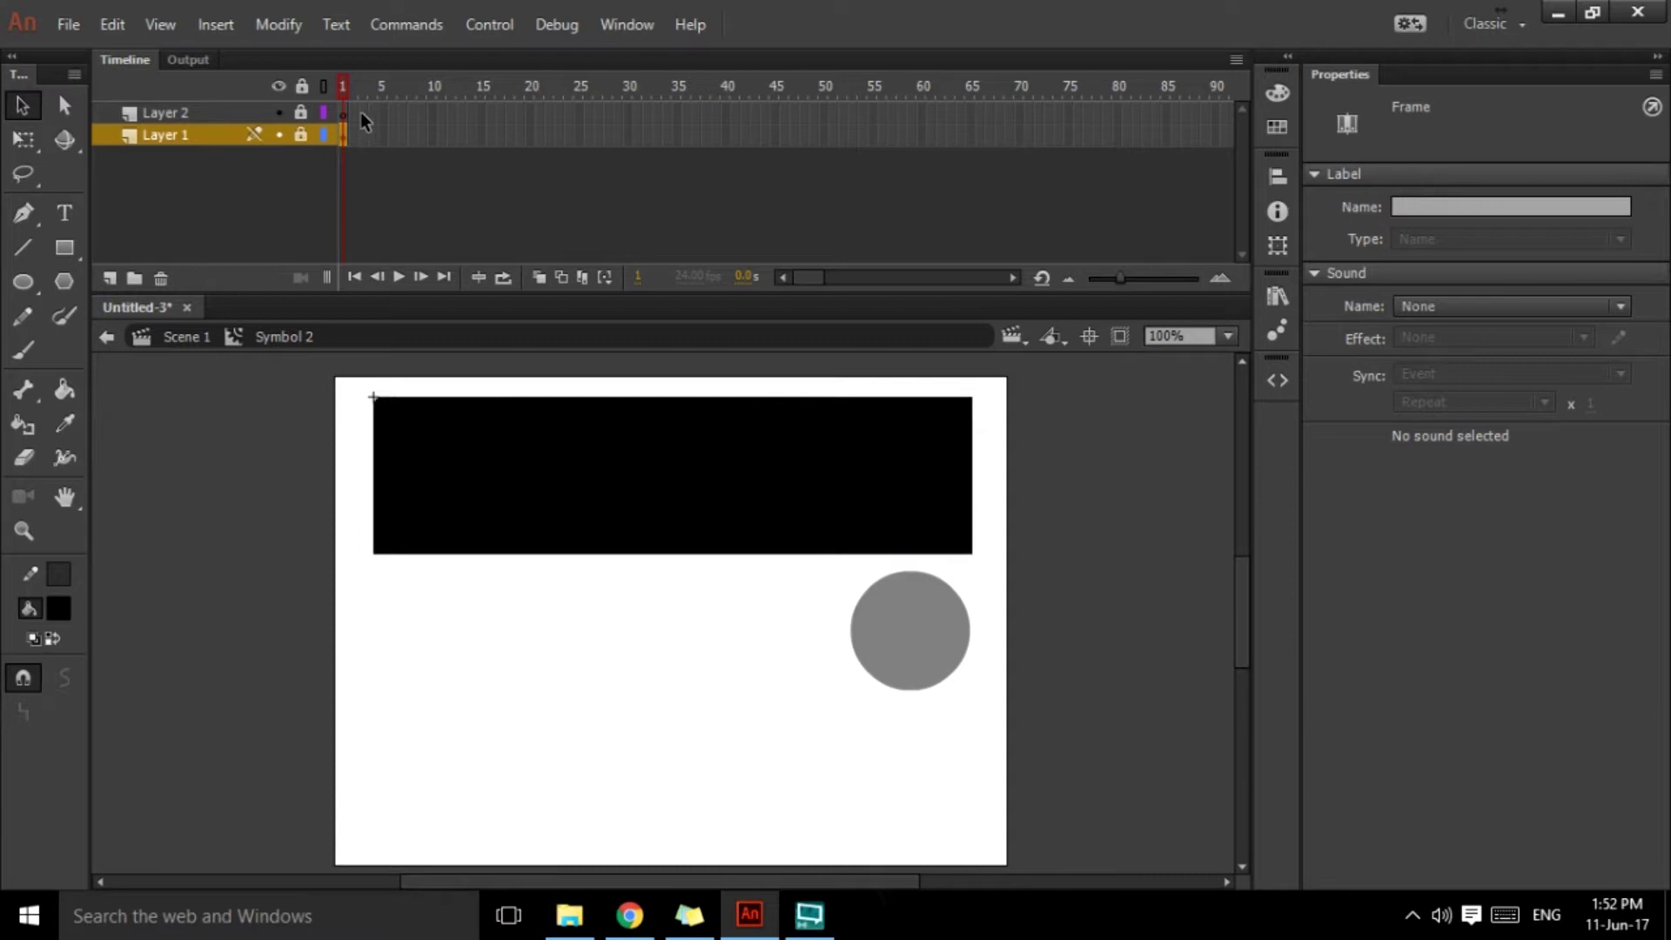
{"action": "left_click", "coordinate": [342, 116]}
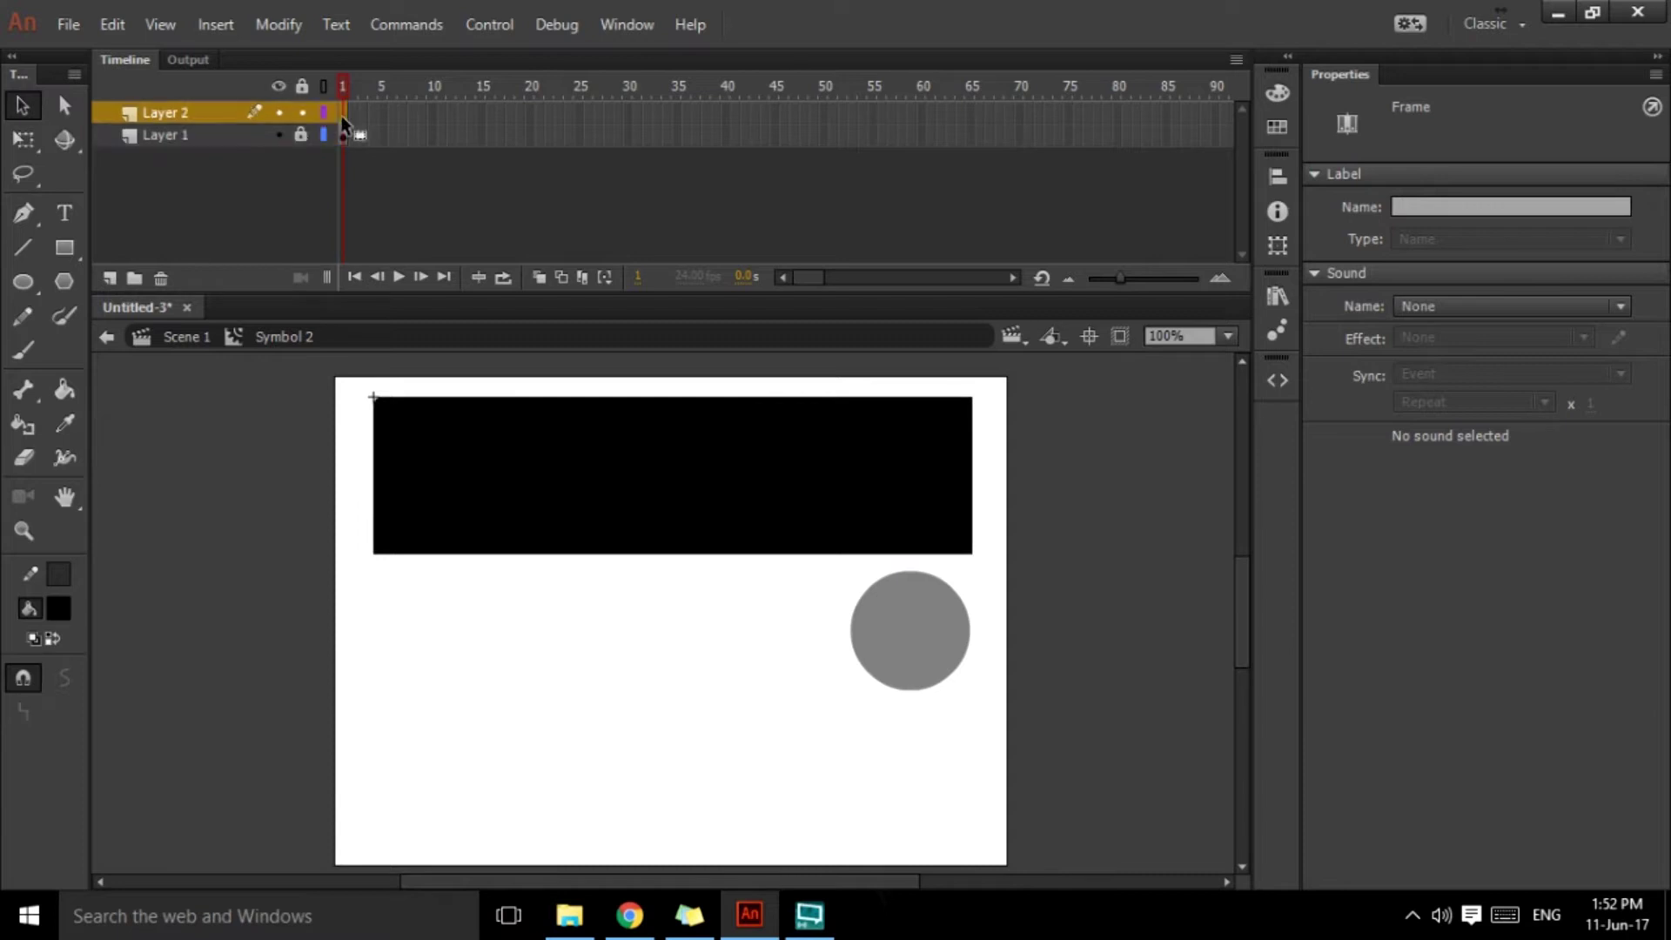
Draw a small grey square at the bar's left end and convert it to movie clip Symbol 3.
{"action": "left_click", "coordinate": [65, 247]}
{"action": "left_click_drag", "start_coordinate": [388, 430], "coordinate": [463, 518]}
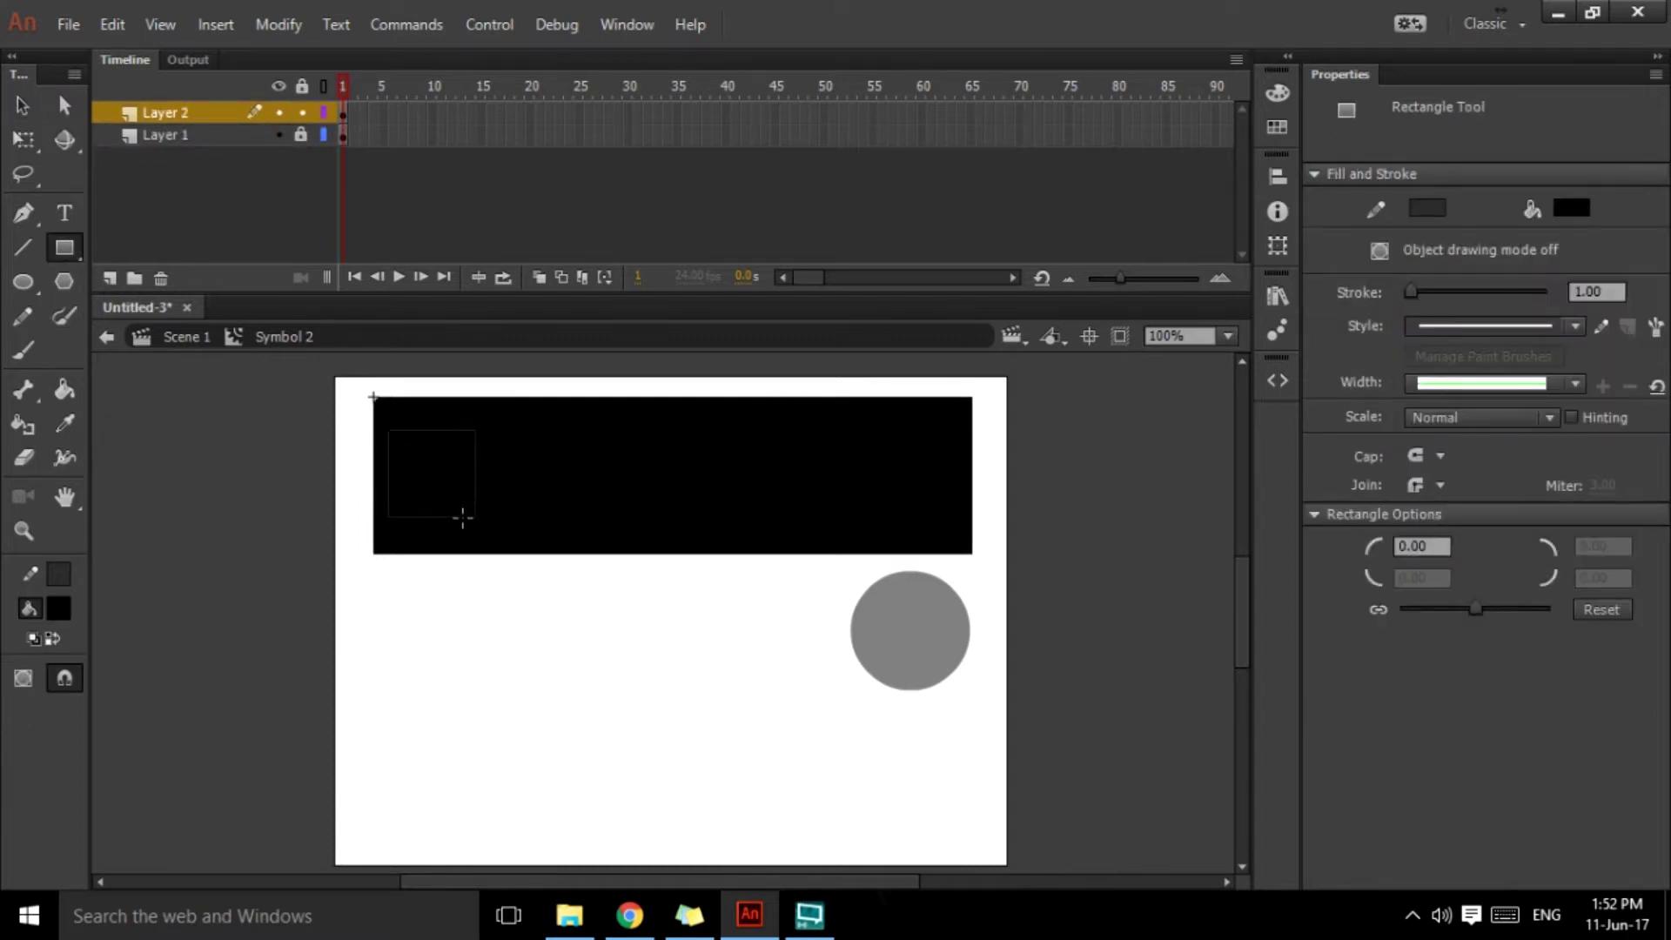
{"action": "key", "text": "v"}
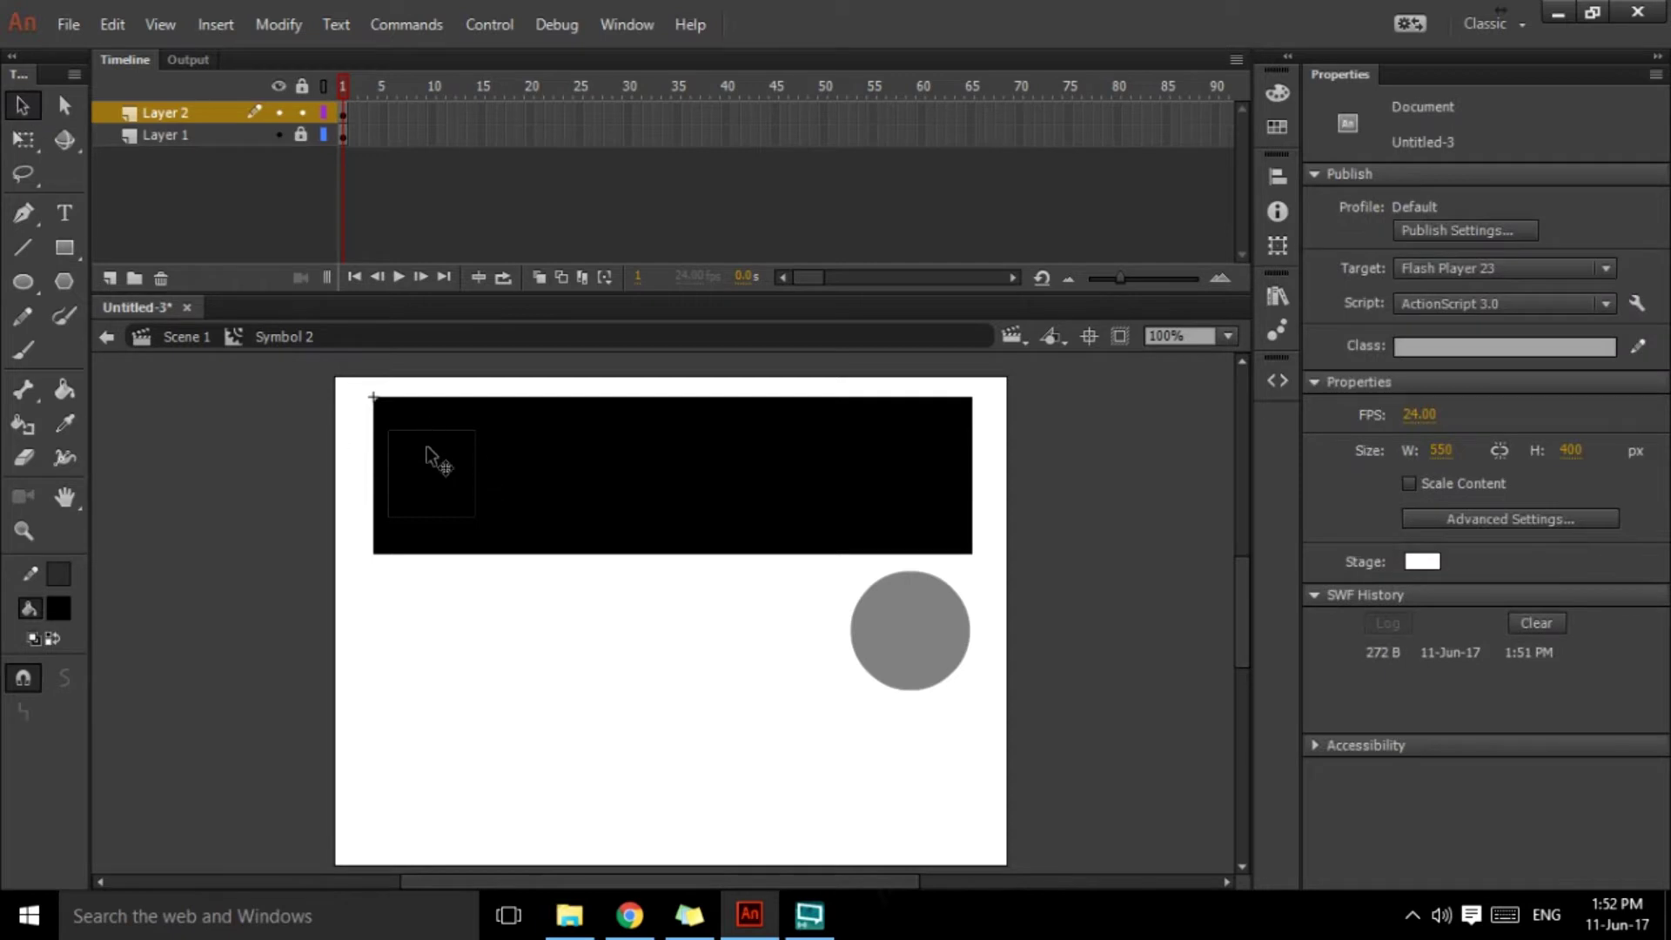
{"action": "left_click", "coordinate": [427, 447]}
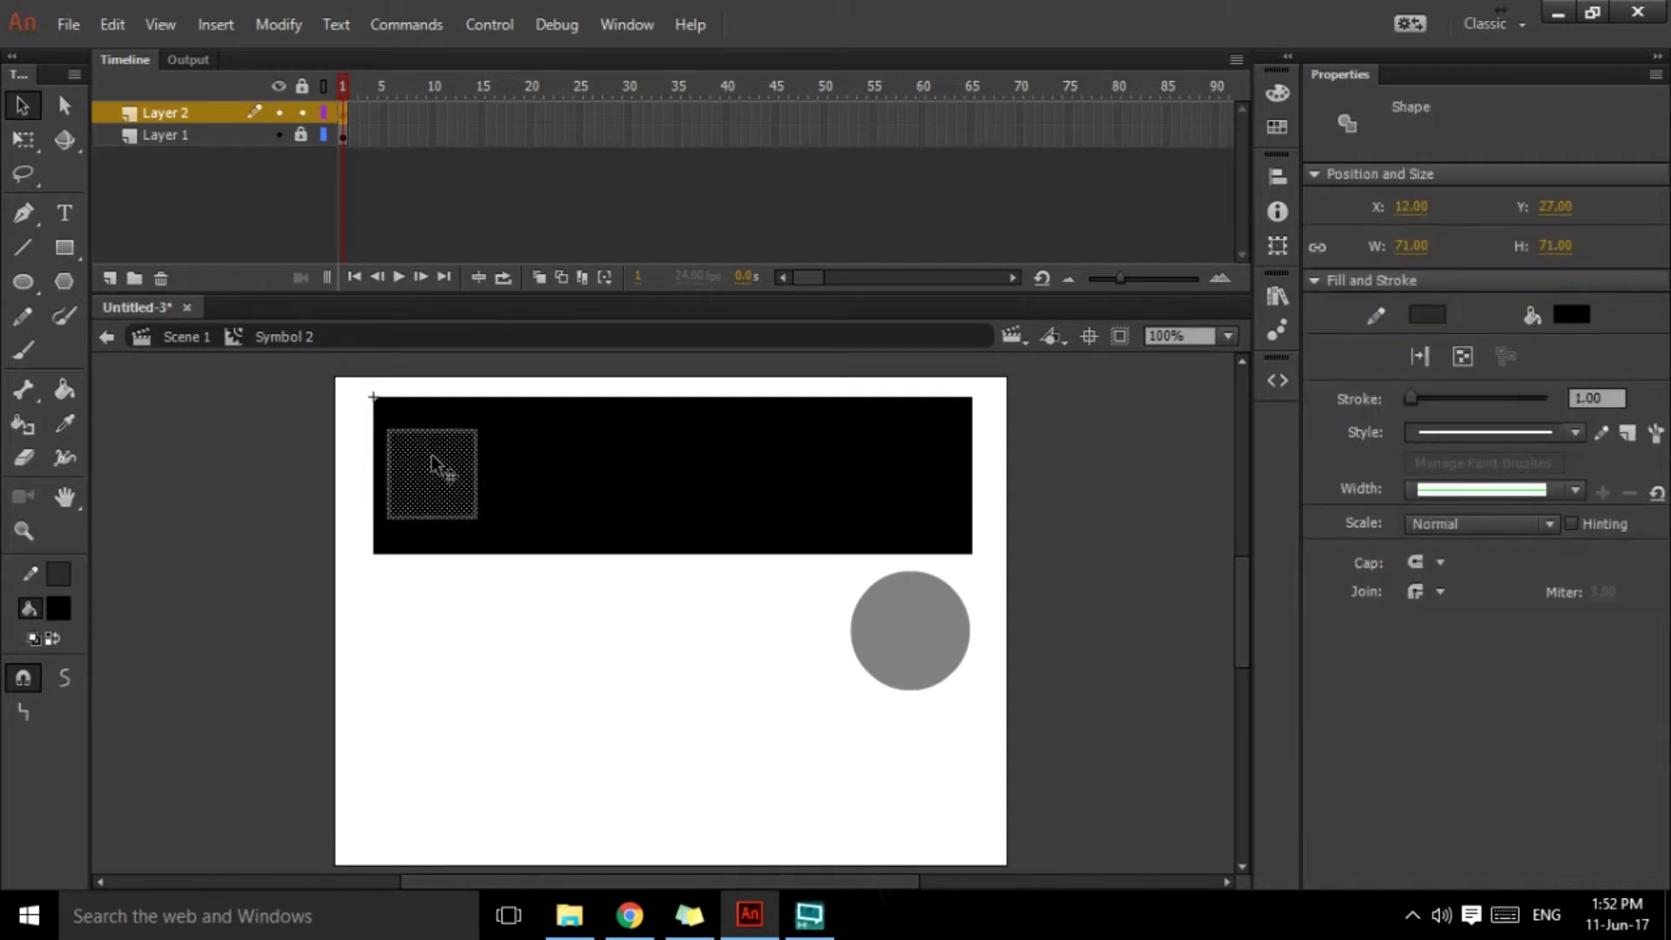
{"action": "left_click", "coordinate": [59, 610]}
{"action": "left_click", "coordinate": [194, 486]}
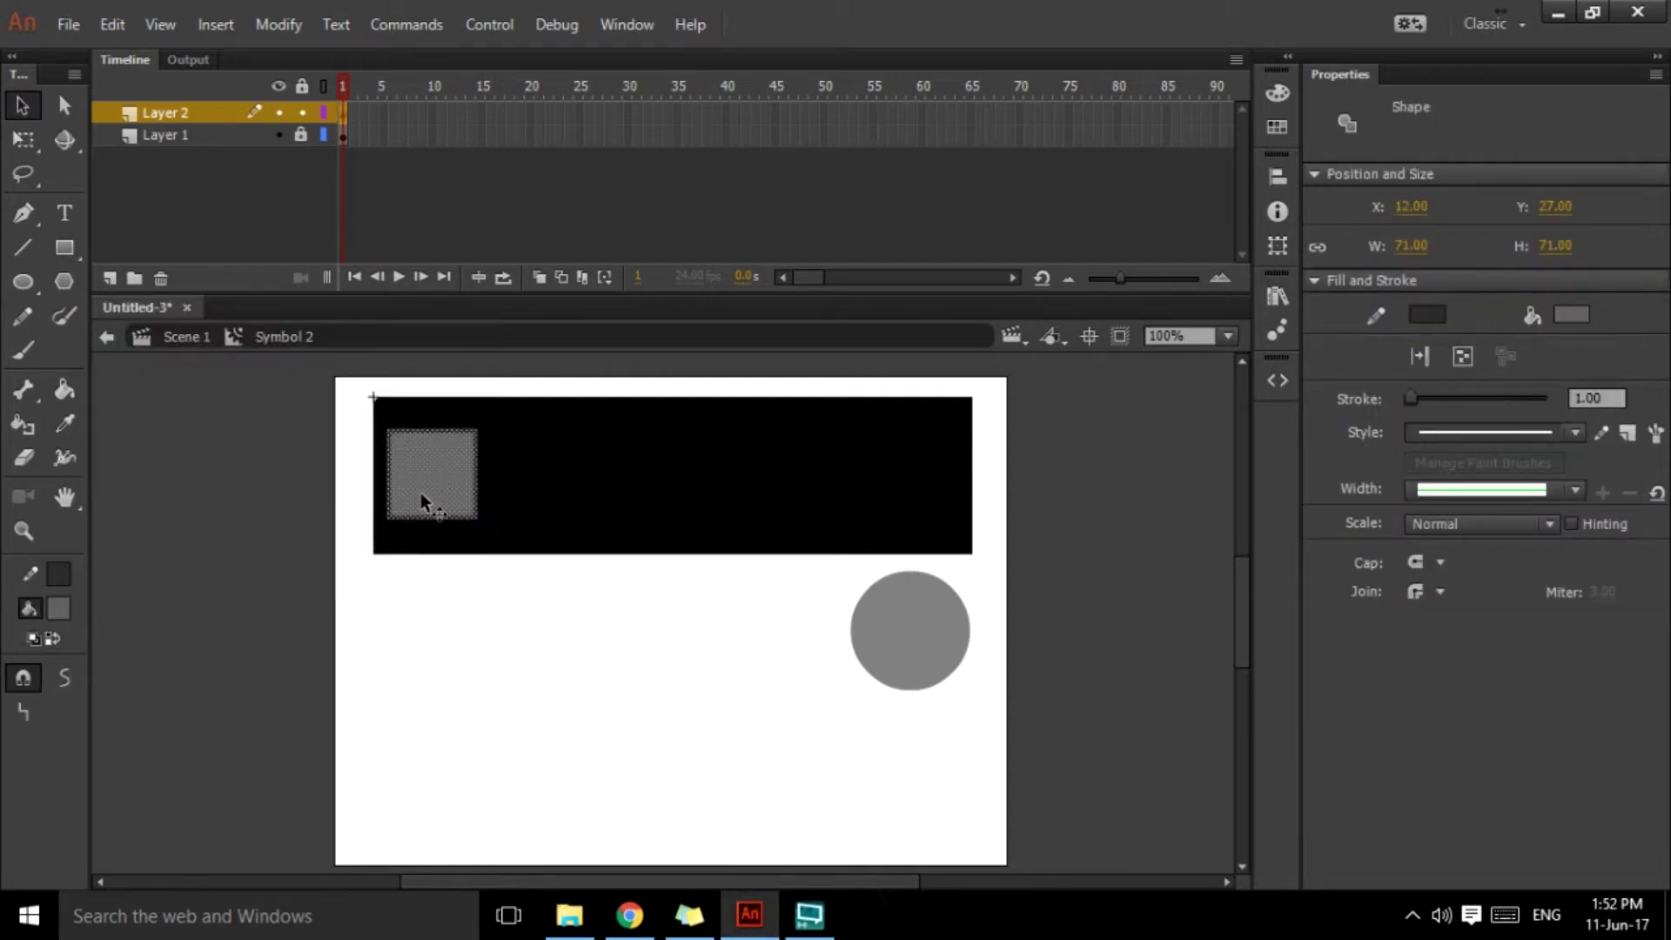
{"action": "key", "text": "F8"}
{"action": "left_click", "coordinate": [1008, 459]}
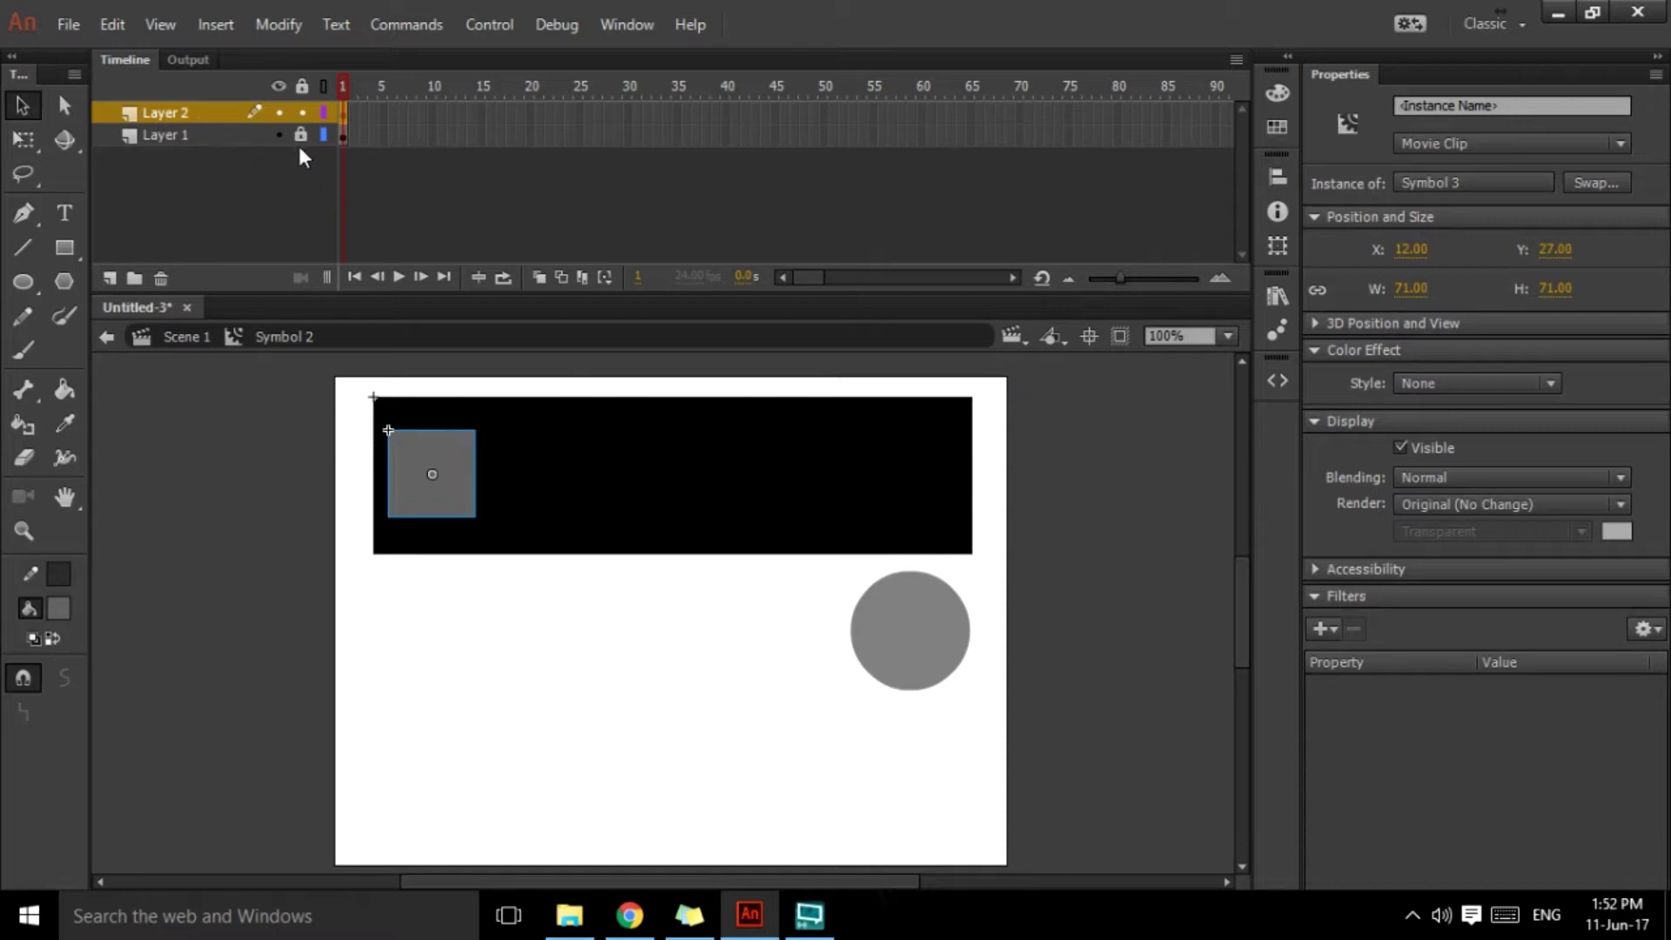
Motion-tween the grey square to the bar's right end at frame 24.
{"action": "right_click", "coordinate": [341, 116]}
{"action": "left_click", "coordinate": [381, 130]}
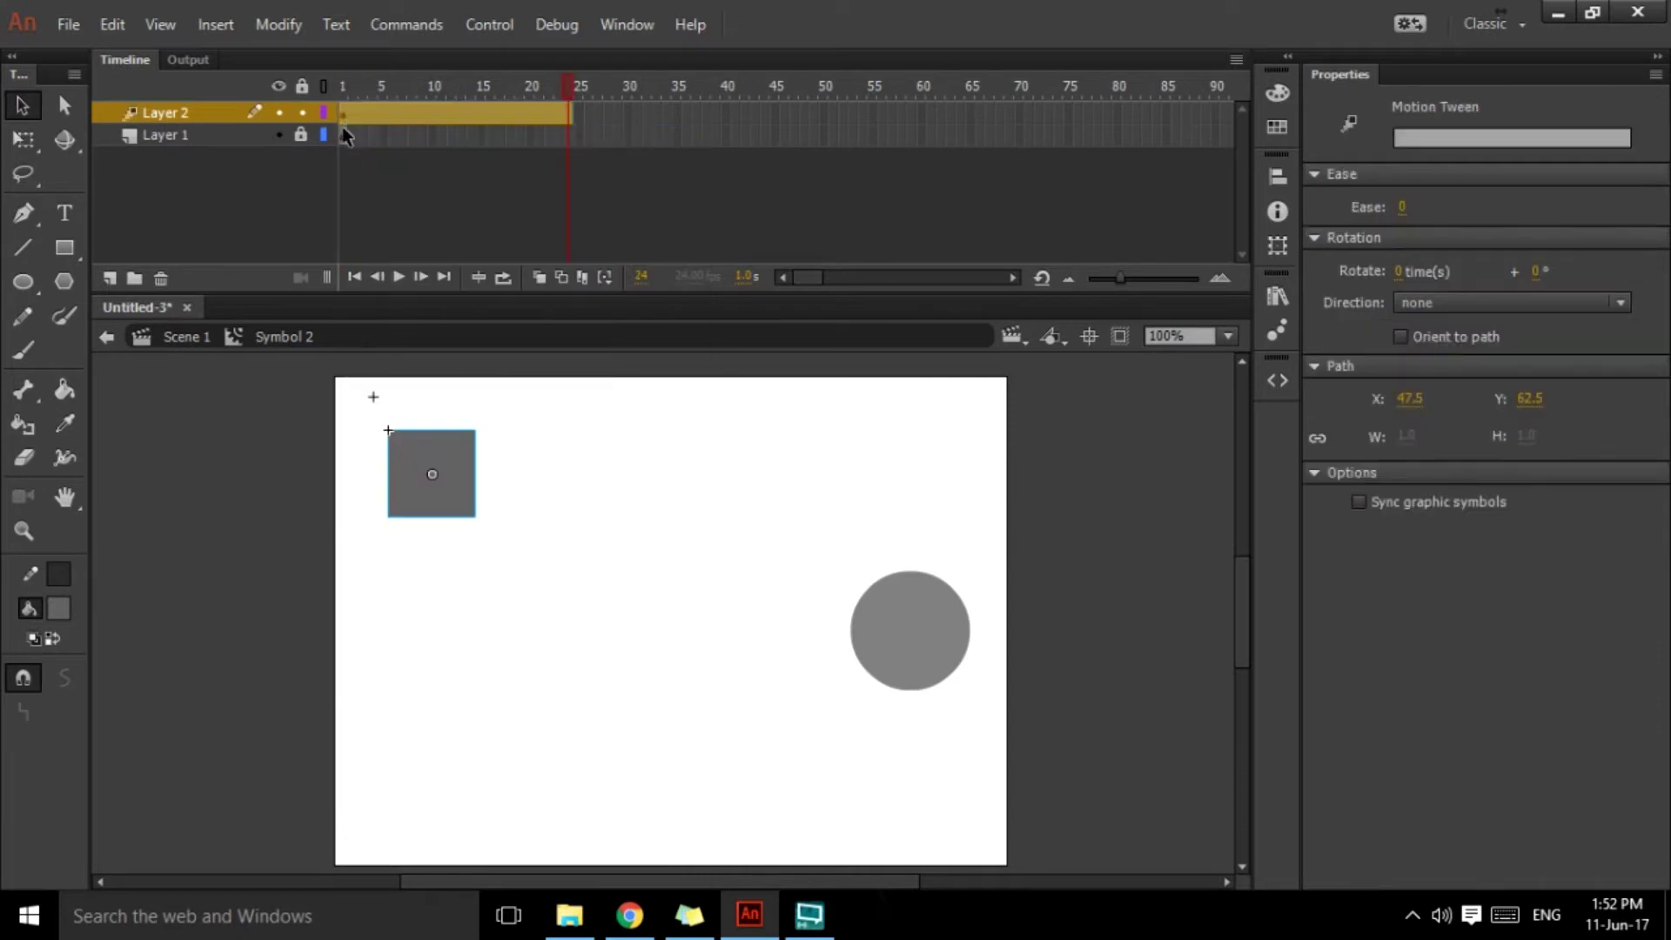
{"action": "left_click", "coordinate": [569, 139]}
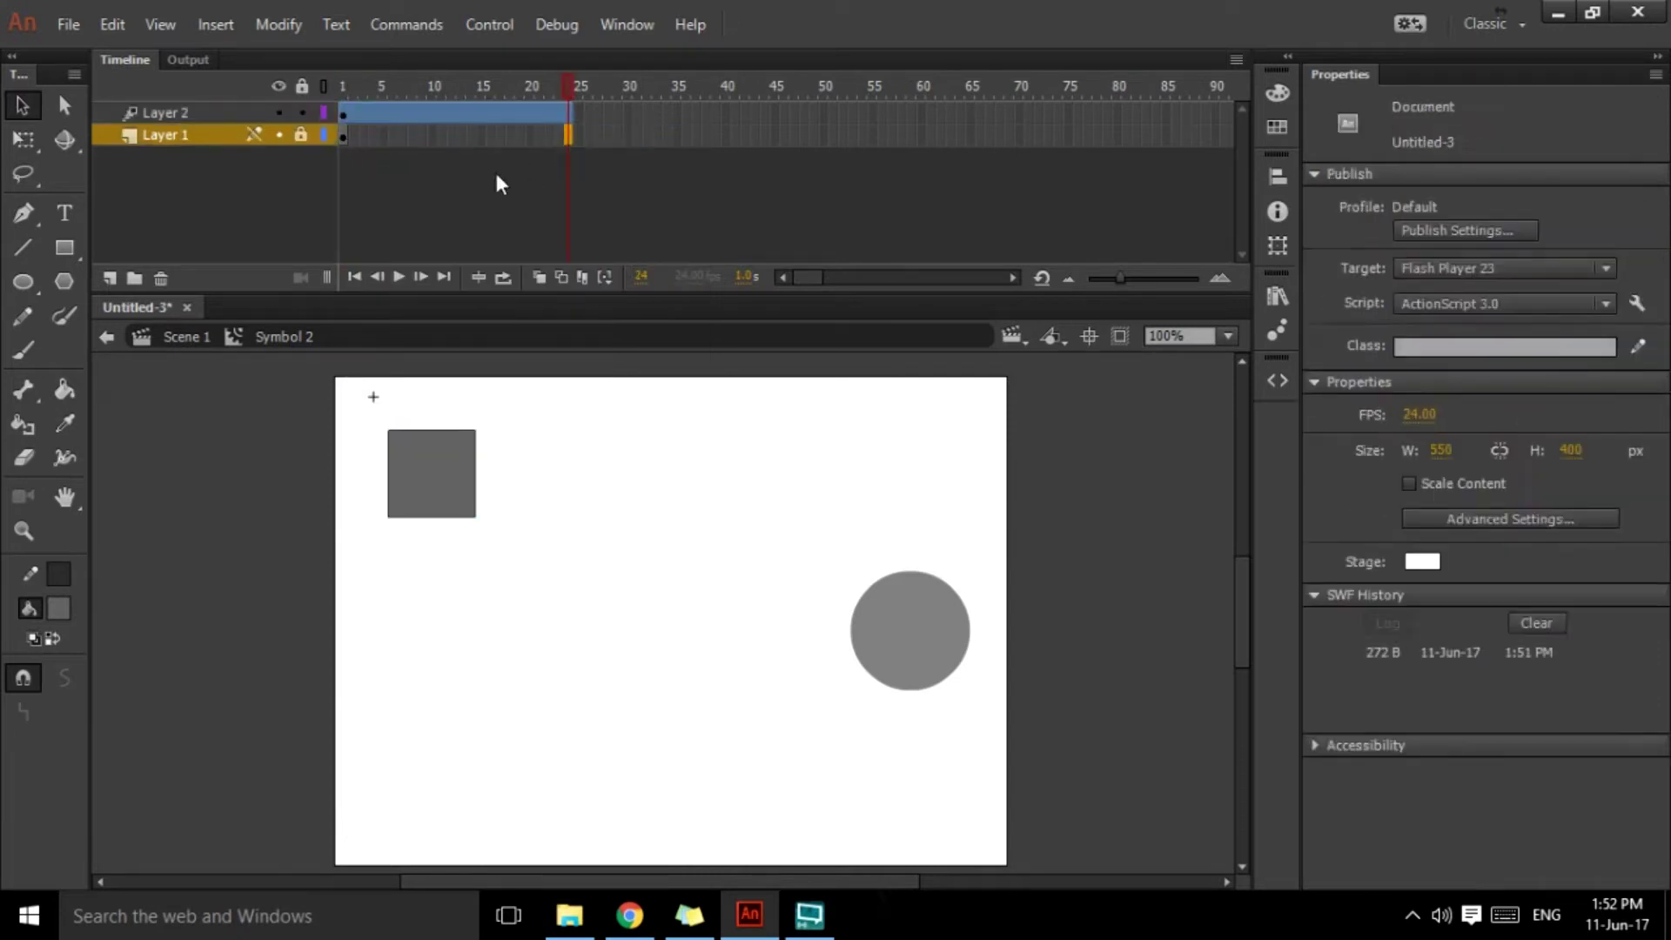
{"action": "double_click", "coordinate": [531, 140]}
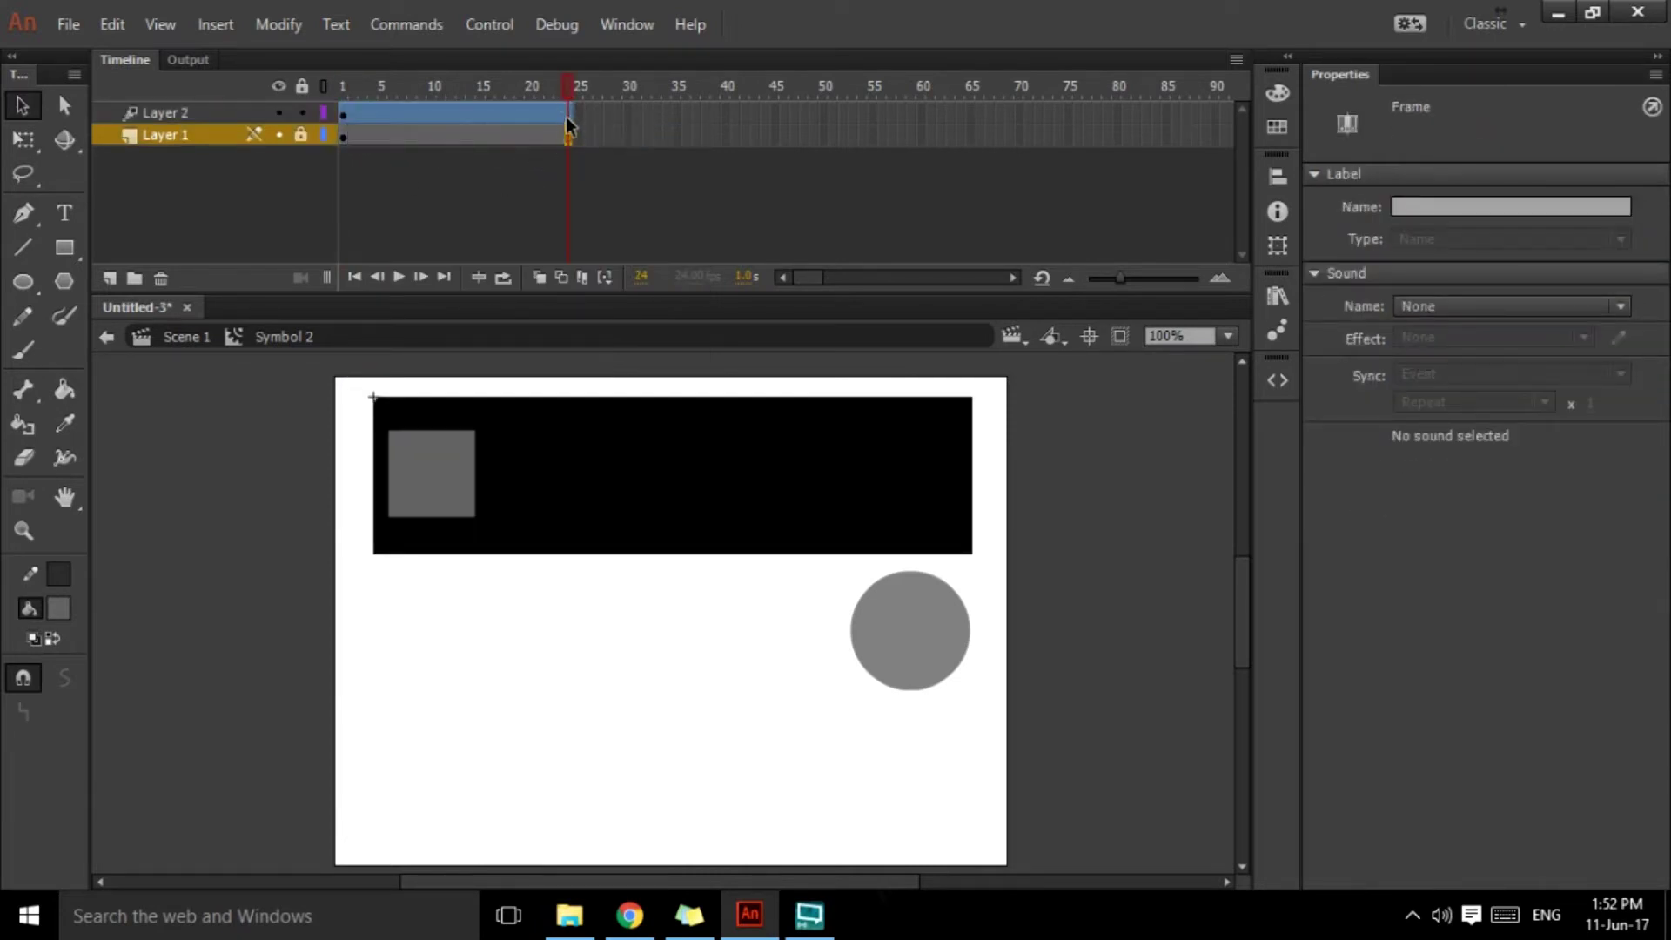
{"action": "left_click", "coordinate": [461, 472]}
{"action": "left_click_drag", "start_coordinate": [428, 472], "coordinate": [921, 482]}
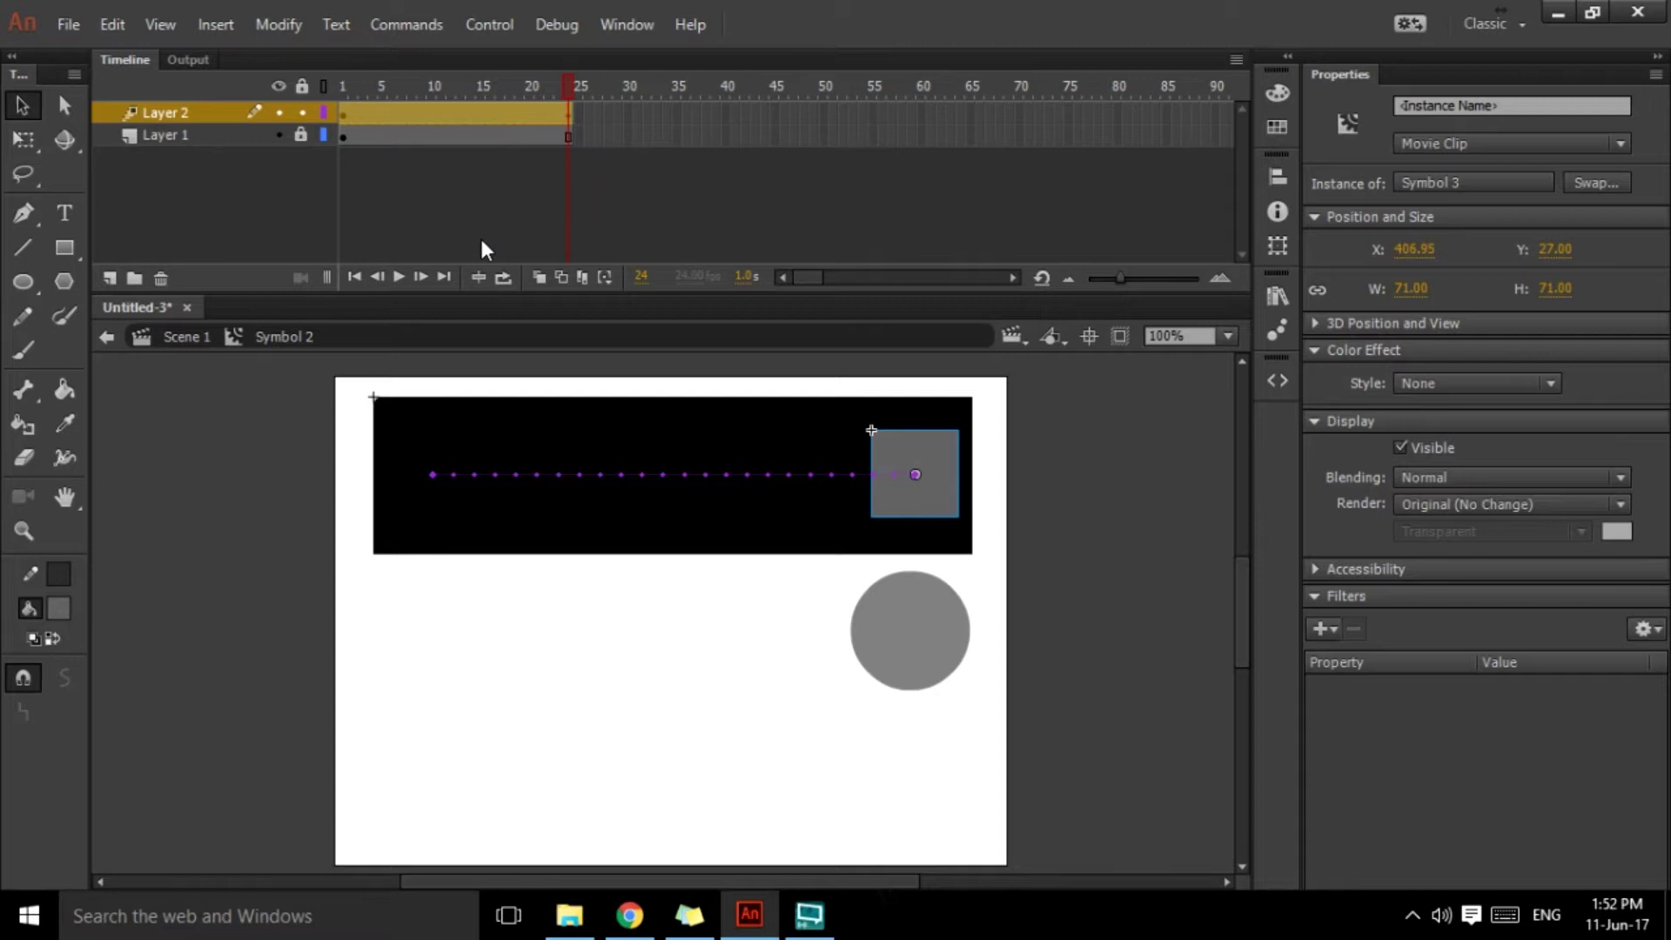
Play the timeline and test the movie, then go back from Symbol 2 to Scene 1.
{"action": "key", "text": "Return"}
{"action": "key", "text": "Return"}
{"action": "key", "text": "Return"}
{"action": "key", "text": "ctrl+Return"}
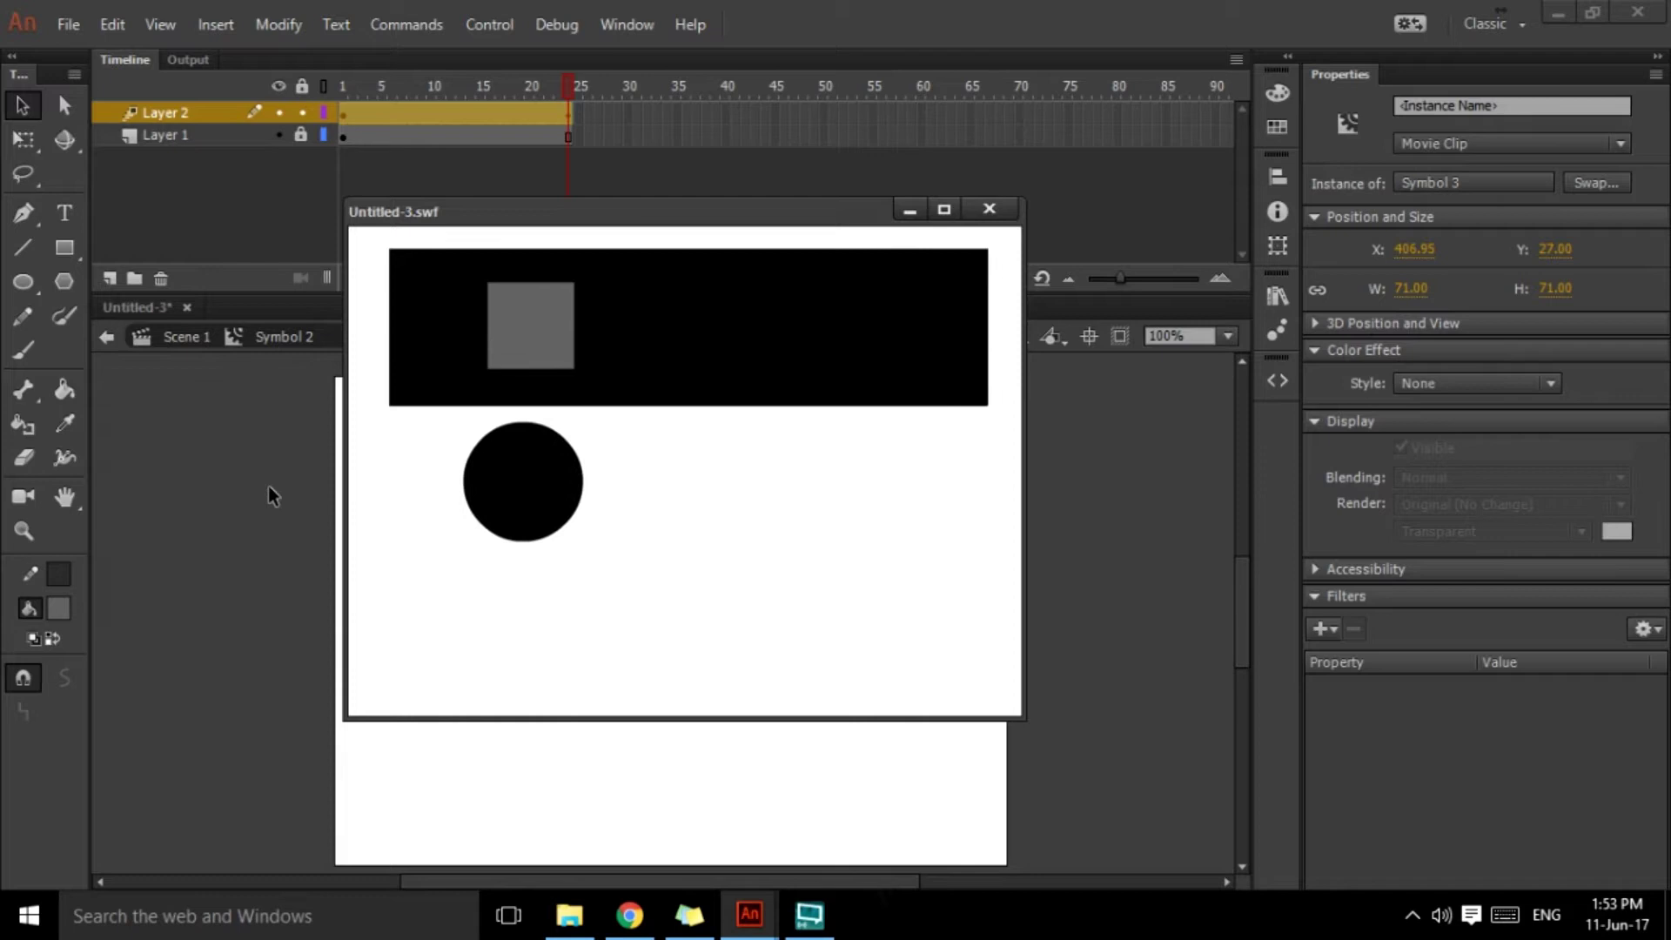
{"action": "mouse_move", "coordinate": [462, 205]}
{"action": "left_mouse_down"}
{"action": "mouse_move", "coordinate": [439, 274]}
{"action": "mouse_move", "coordinate": [484, 230]}
{"action": "left_mouse_up"}
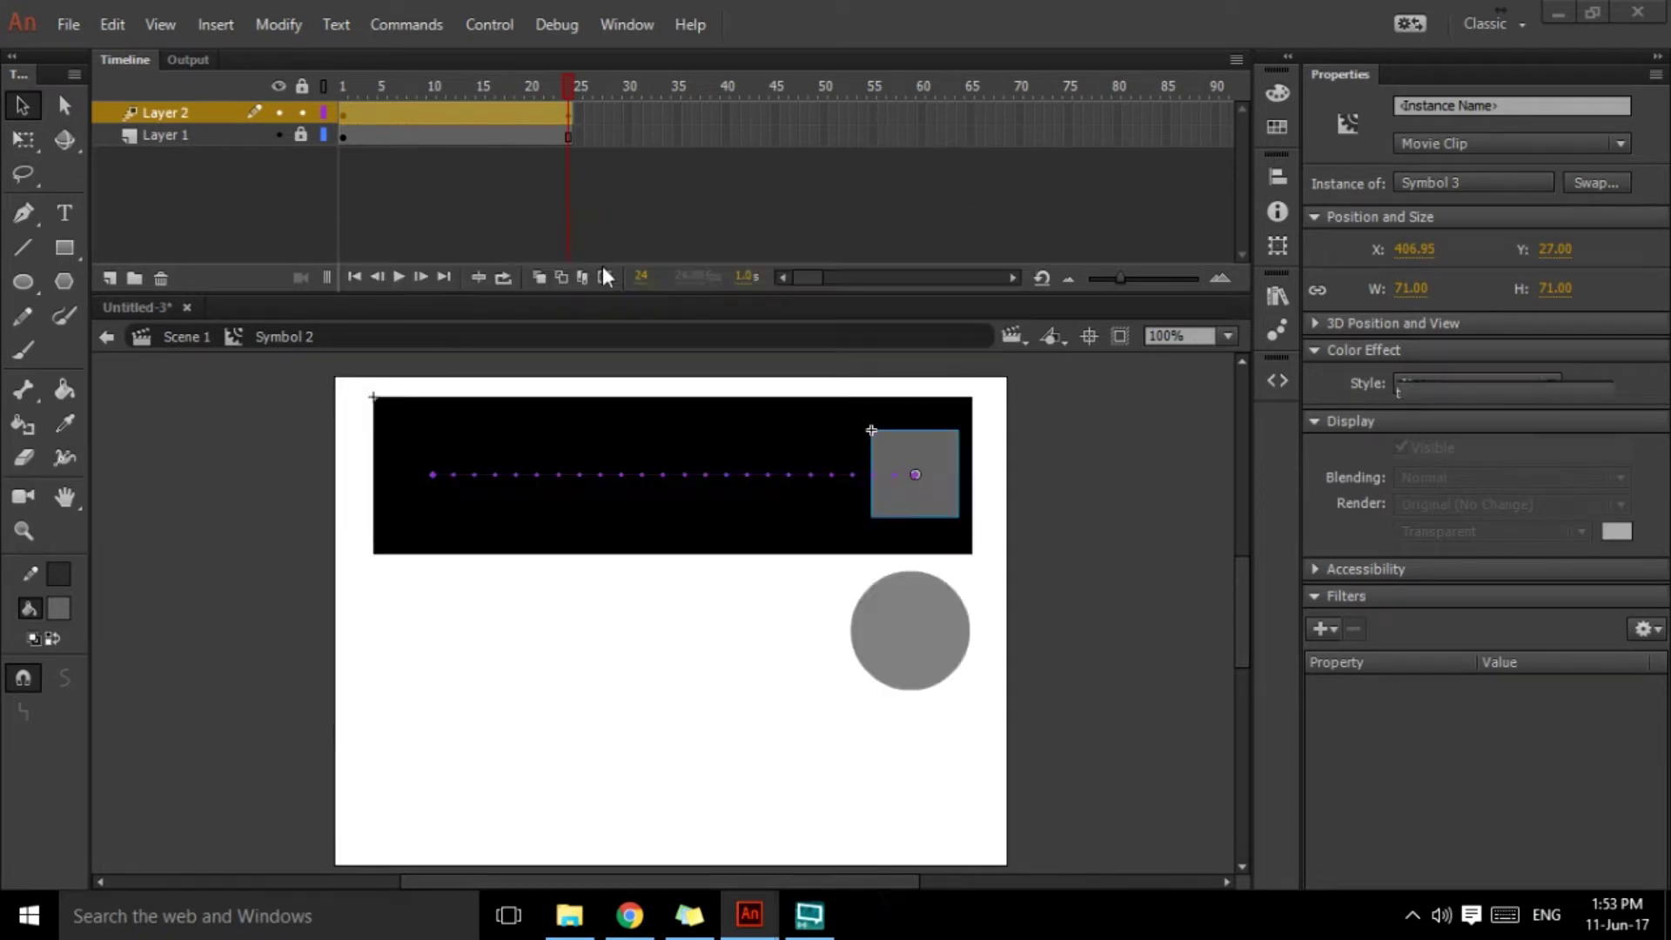
{"action": "left_click", "coordinate": [194, 339]}
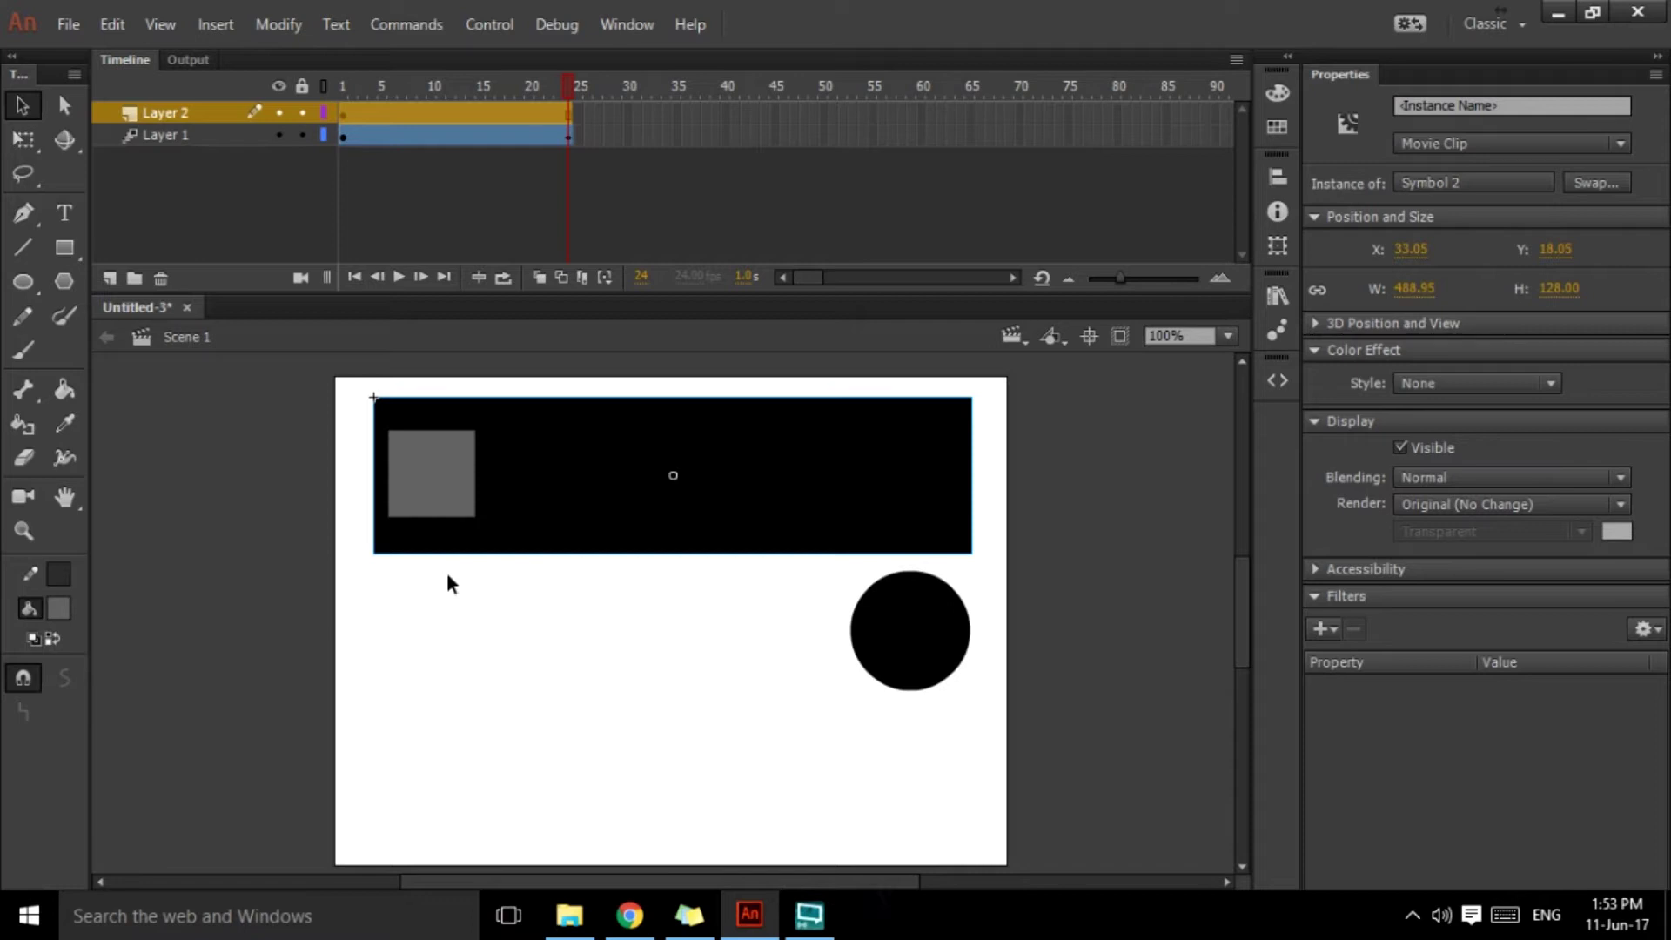
Create a new ActionScript 3.0 document and draw a wide grey bar near the stage top.
{"action": "key", "text": "ctrl+n"}
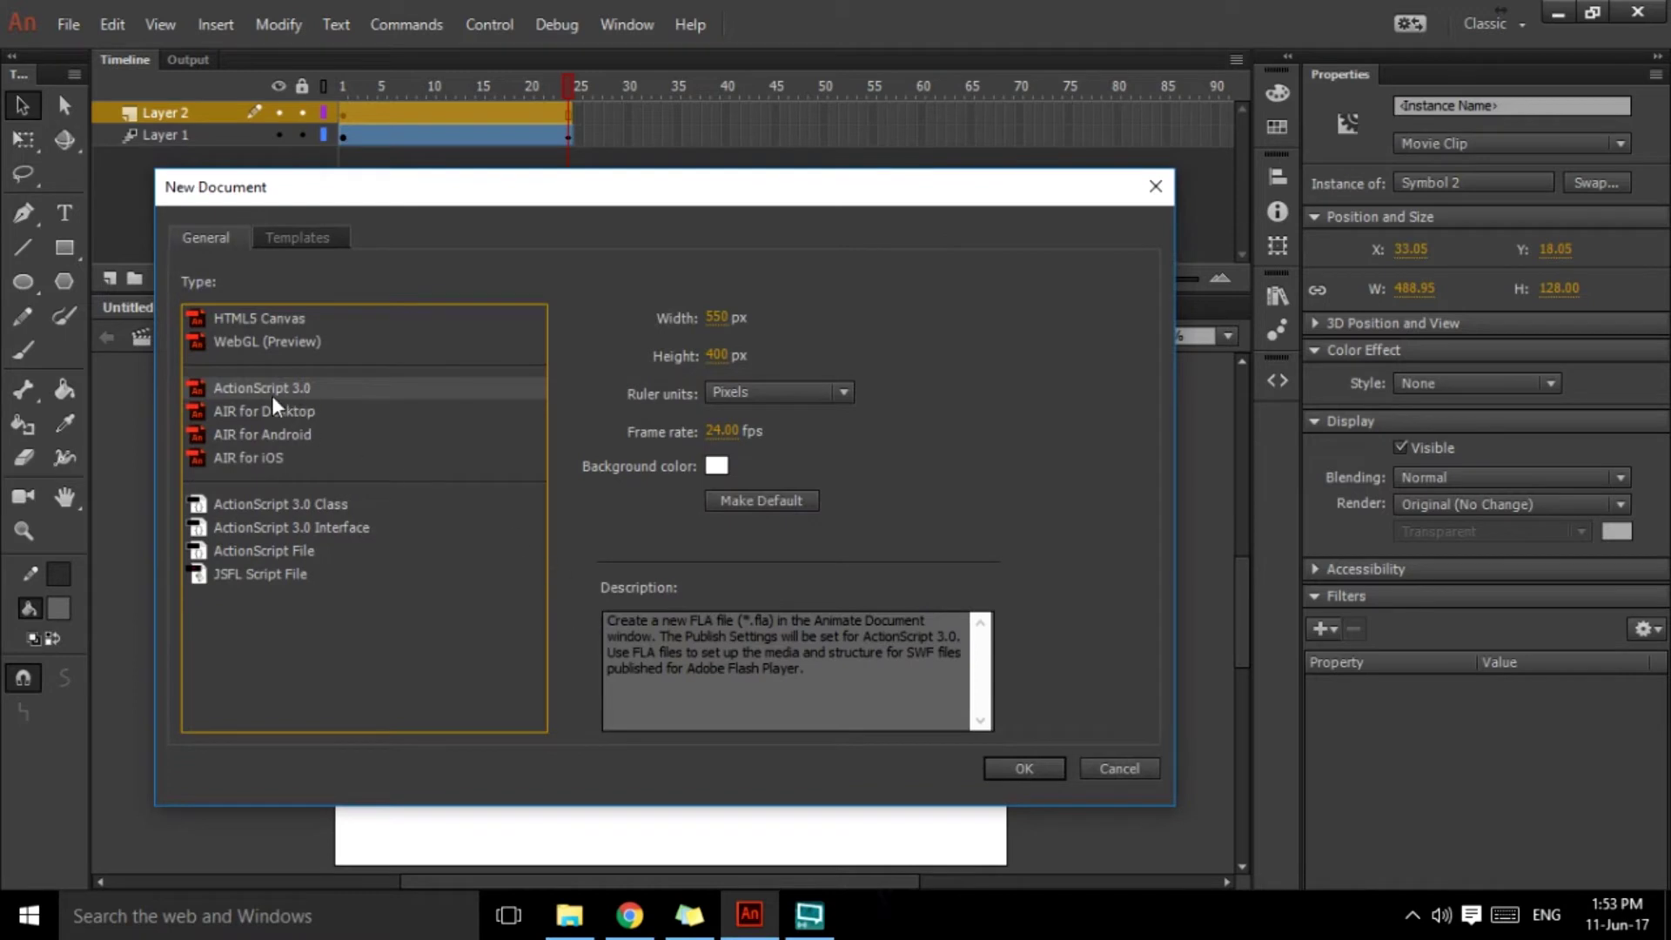
{"action": "left_click", "coordinate": [1024, 771]}
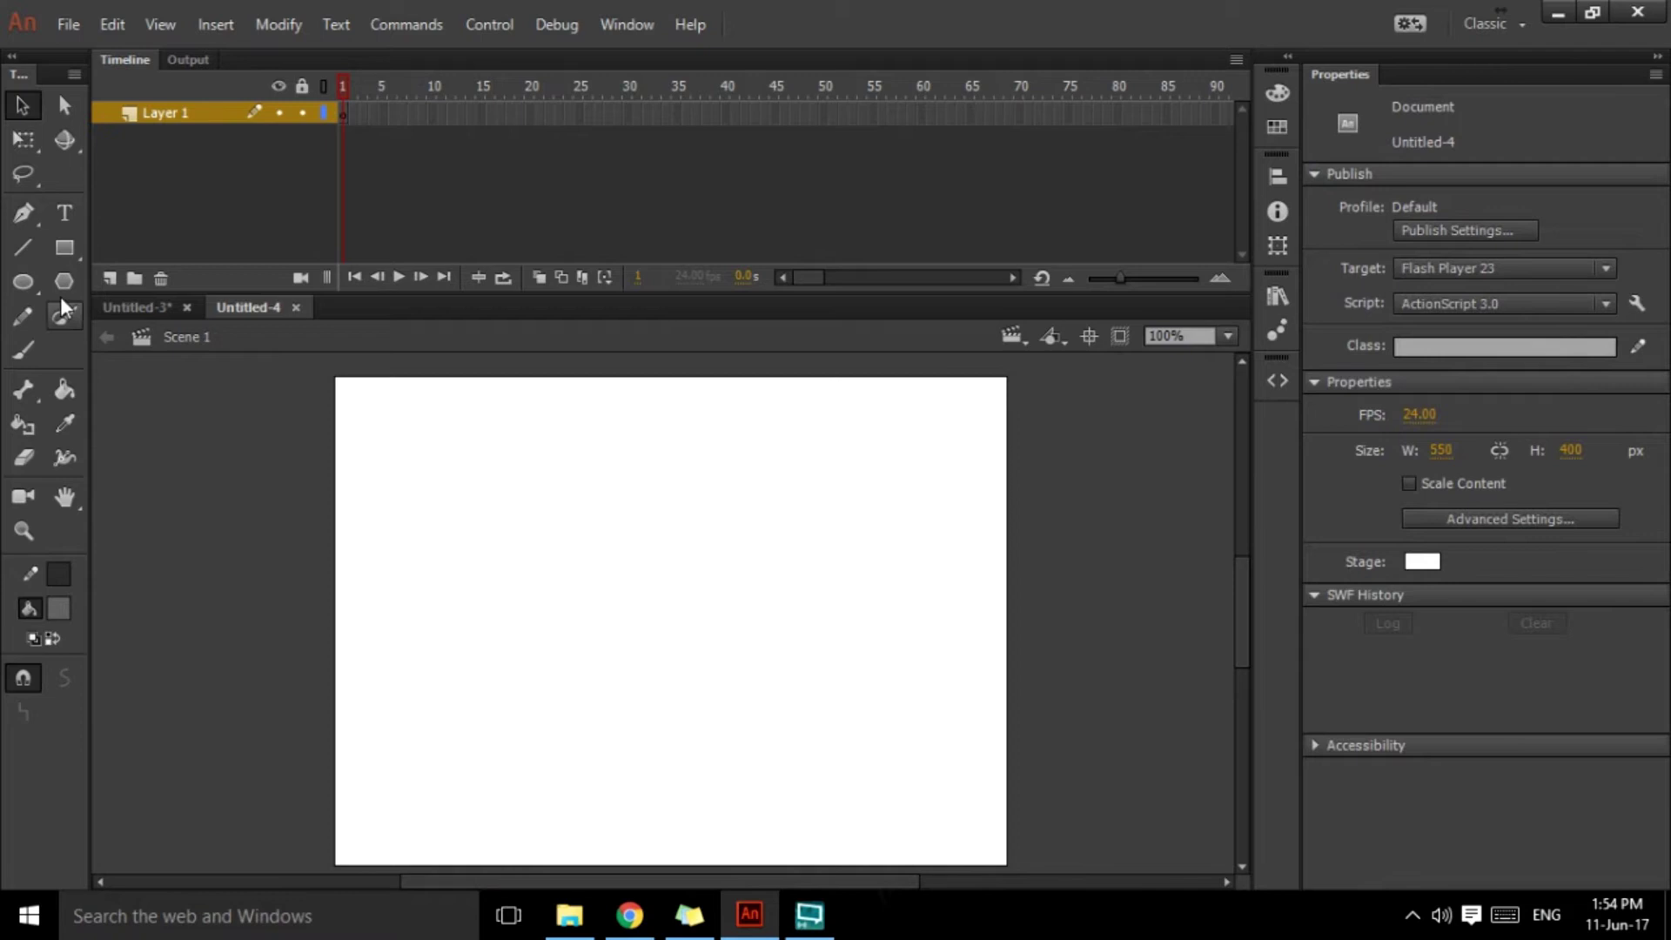
{"action": "left_click", "coordinate": [55, 249]}
{"action": "left_click_drag", "start_coordinate": [376, 425], "coordinate": [965, 582]}
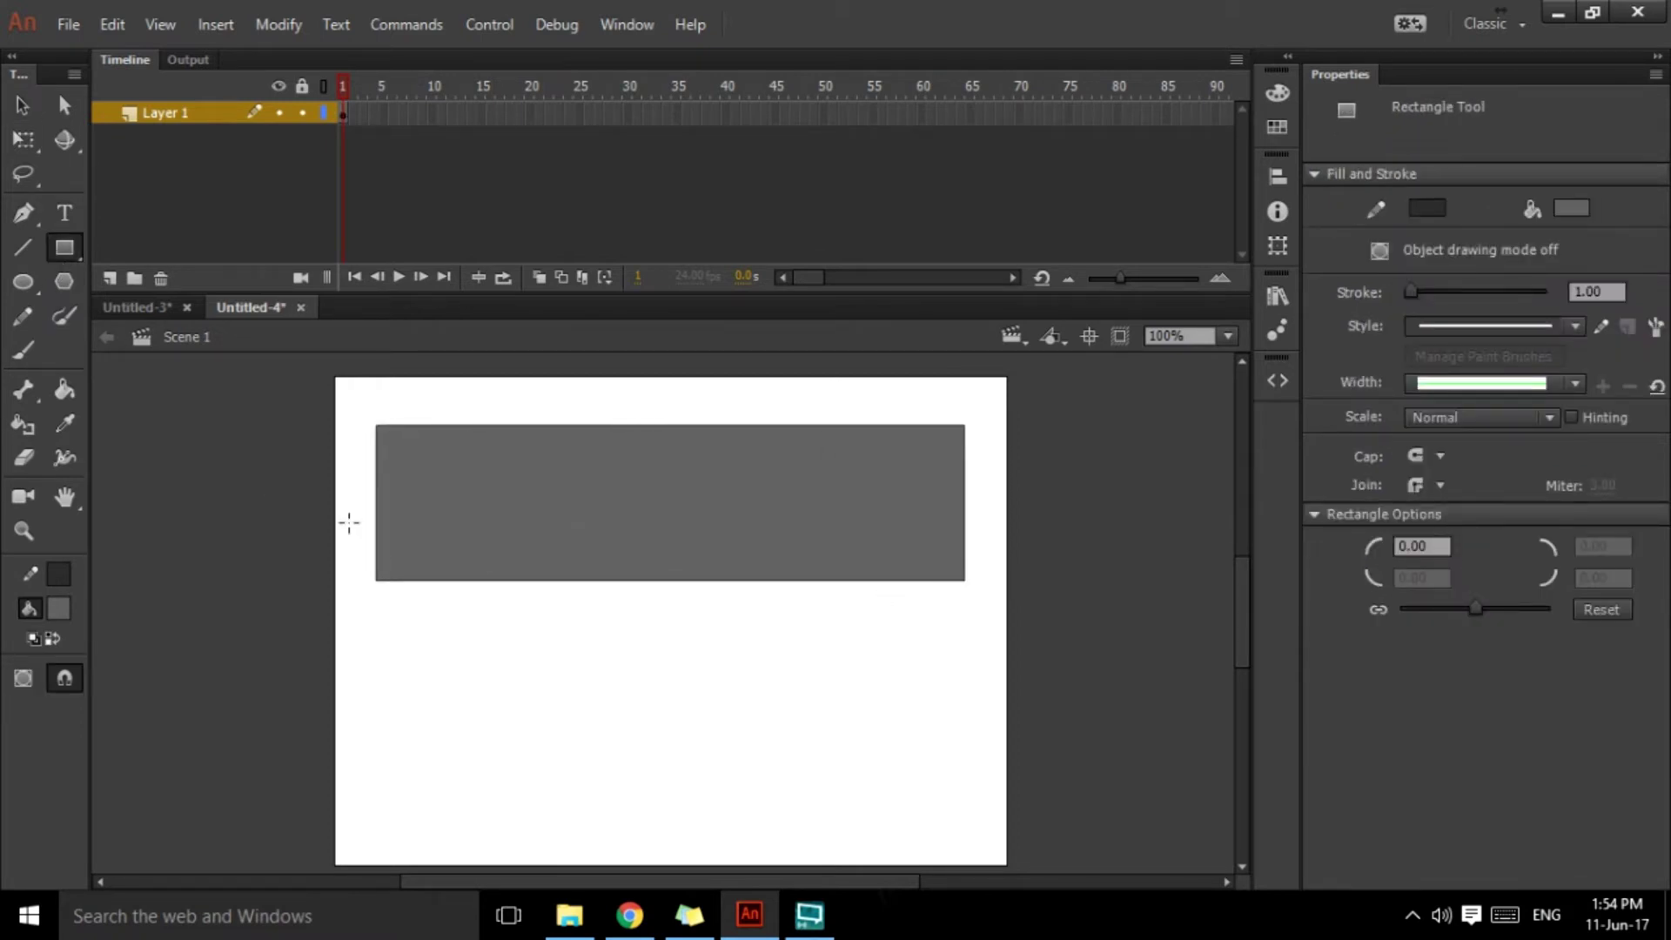
Place a copy of the bar below the original, then select the top bar for symbol conversion.
{"action": "left_click", "coordinate": [23, 104]}
{"action": "left_click", "coordinate": [524, 477]}
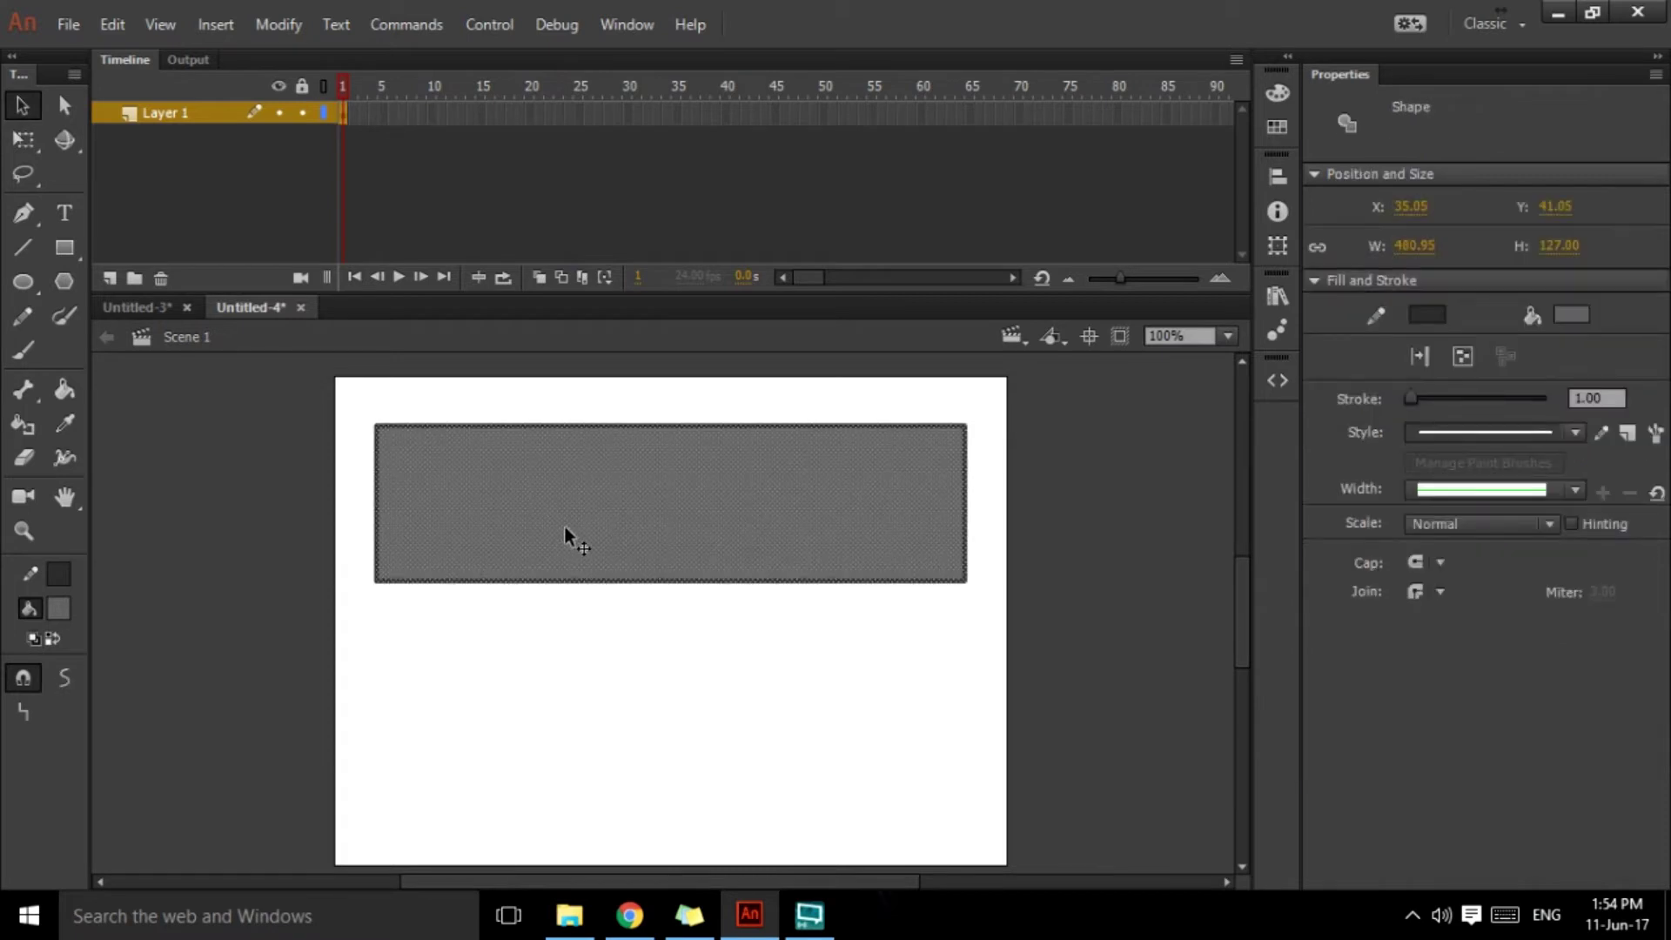
{"action": "left_click_drag", "start_coordinate": [564, 525], "coordinate": [613, 710]}
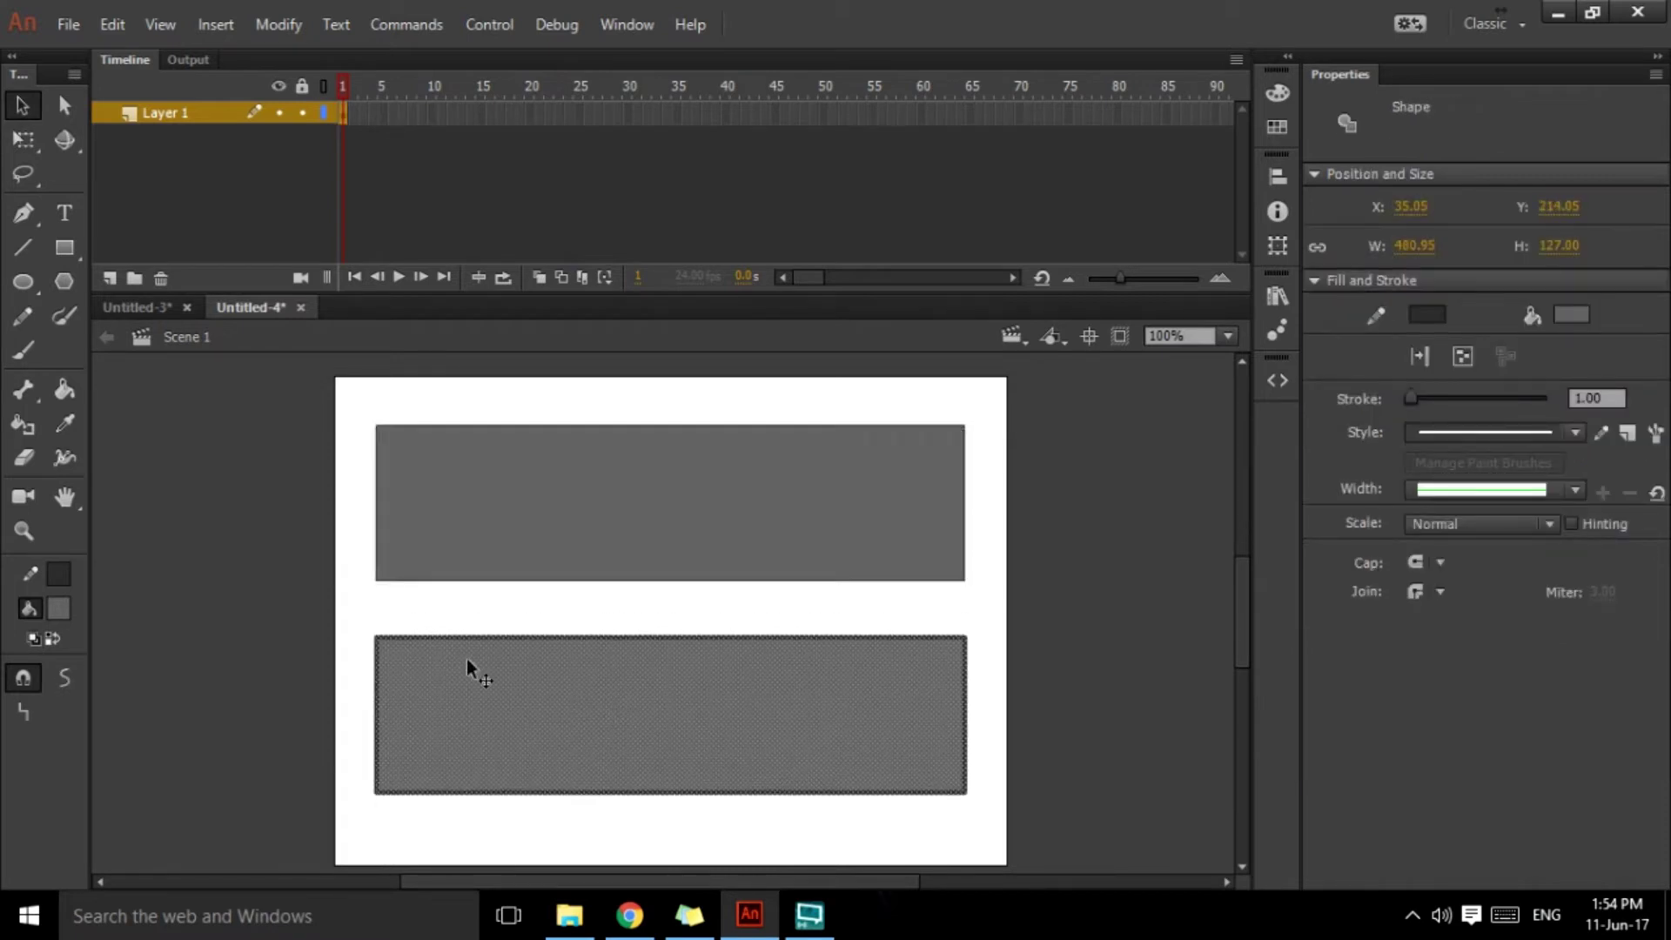
{"action": "left_click", "coordinate": [337, 555]}
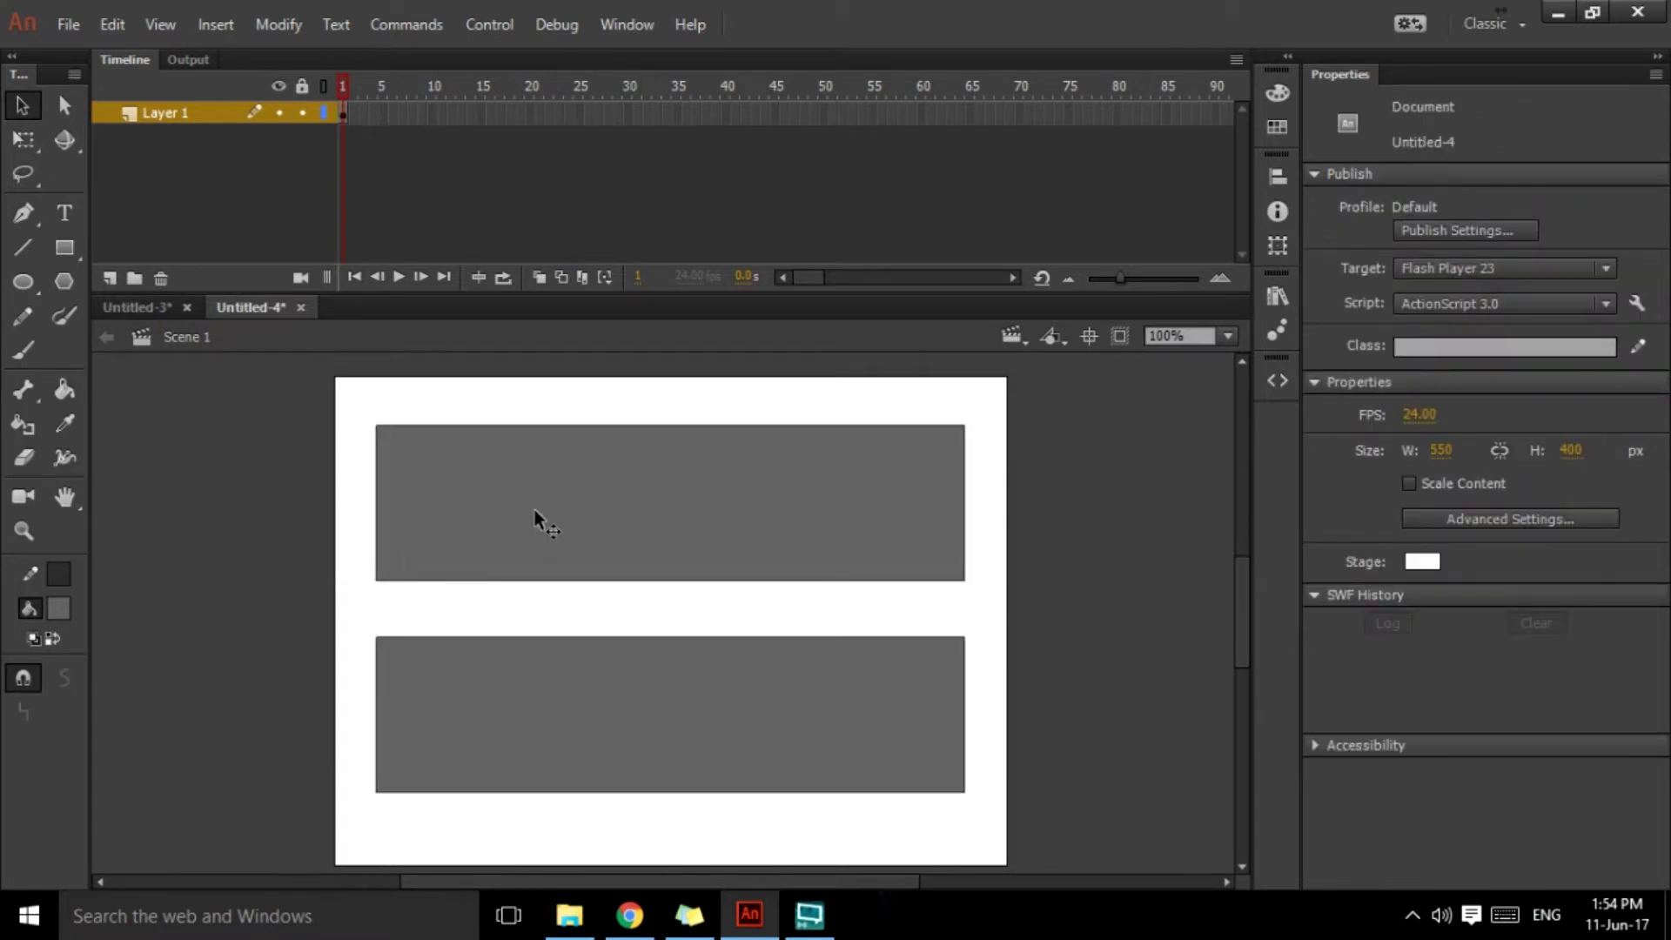
{"action": "left_click", "coordinate": [590, 513]}
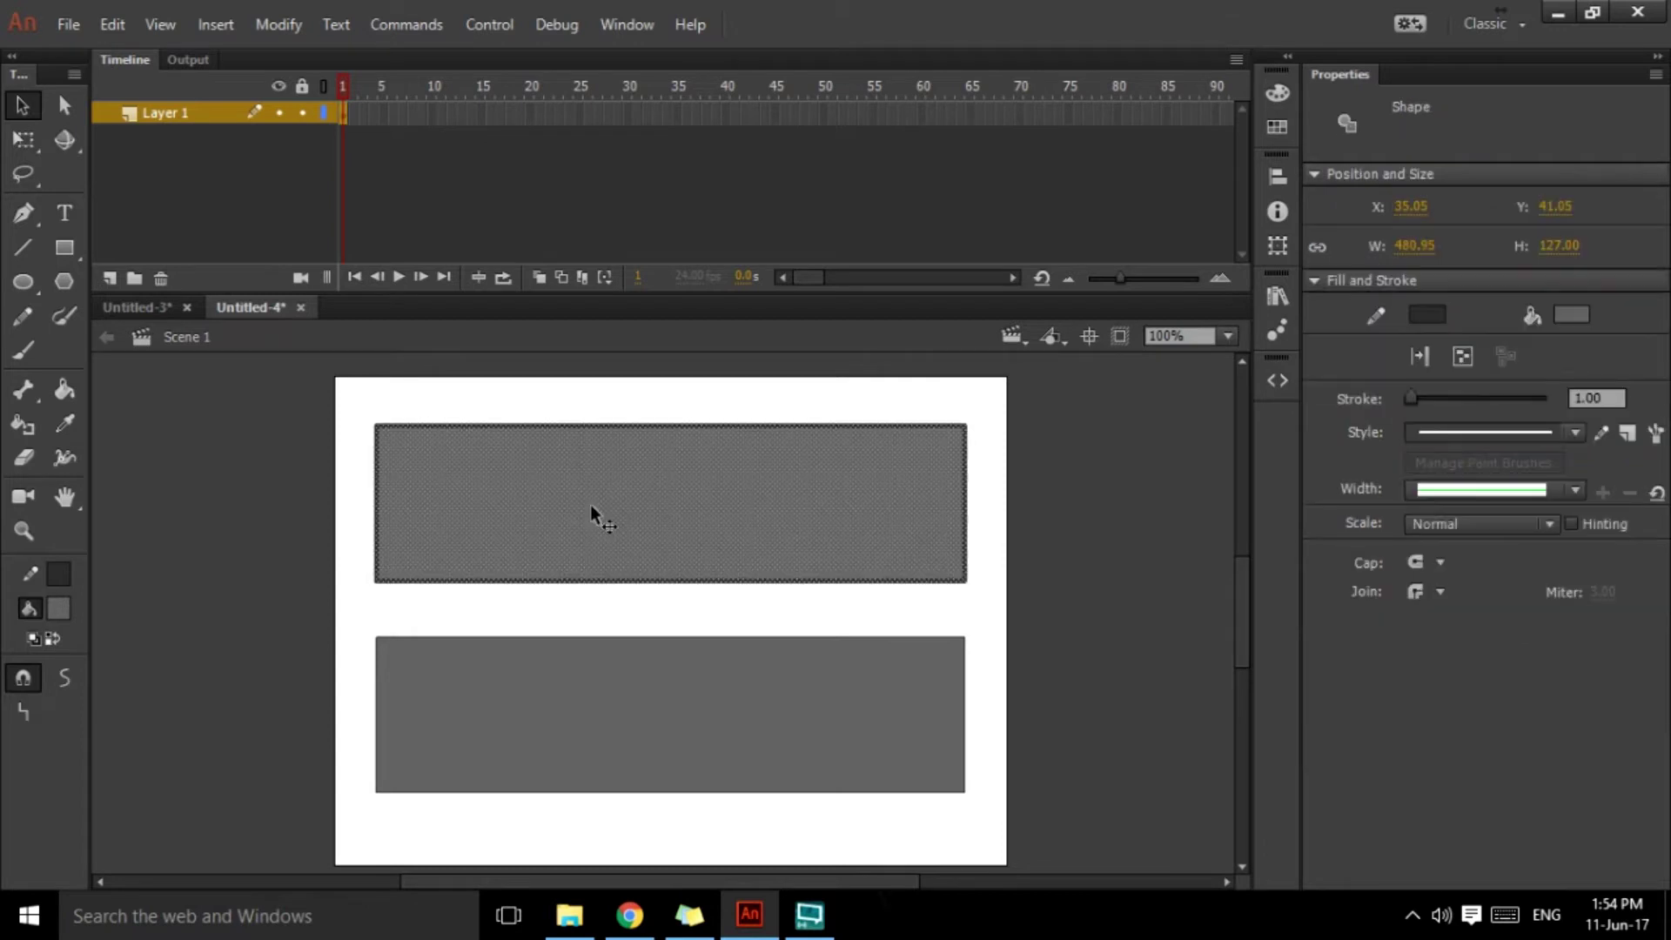
{"action": "key", "text": "F8"}
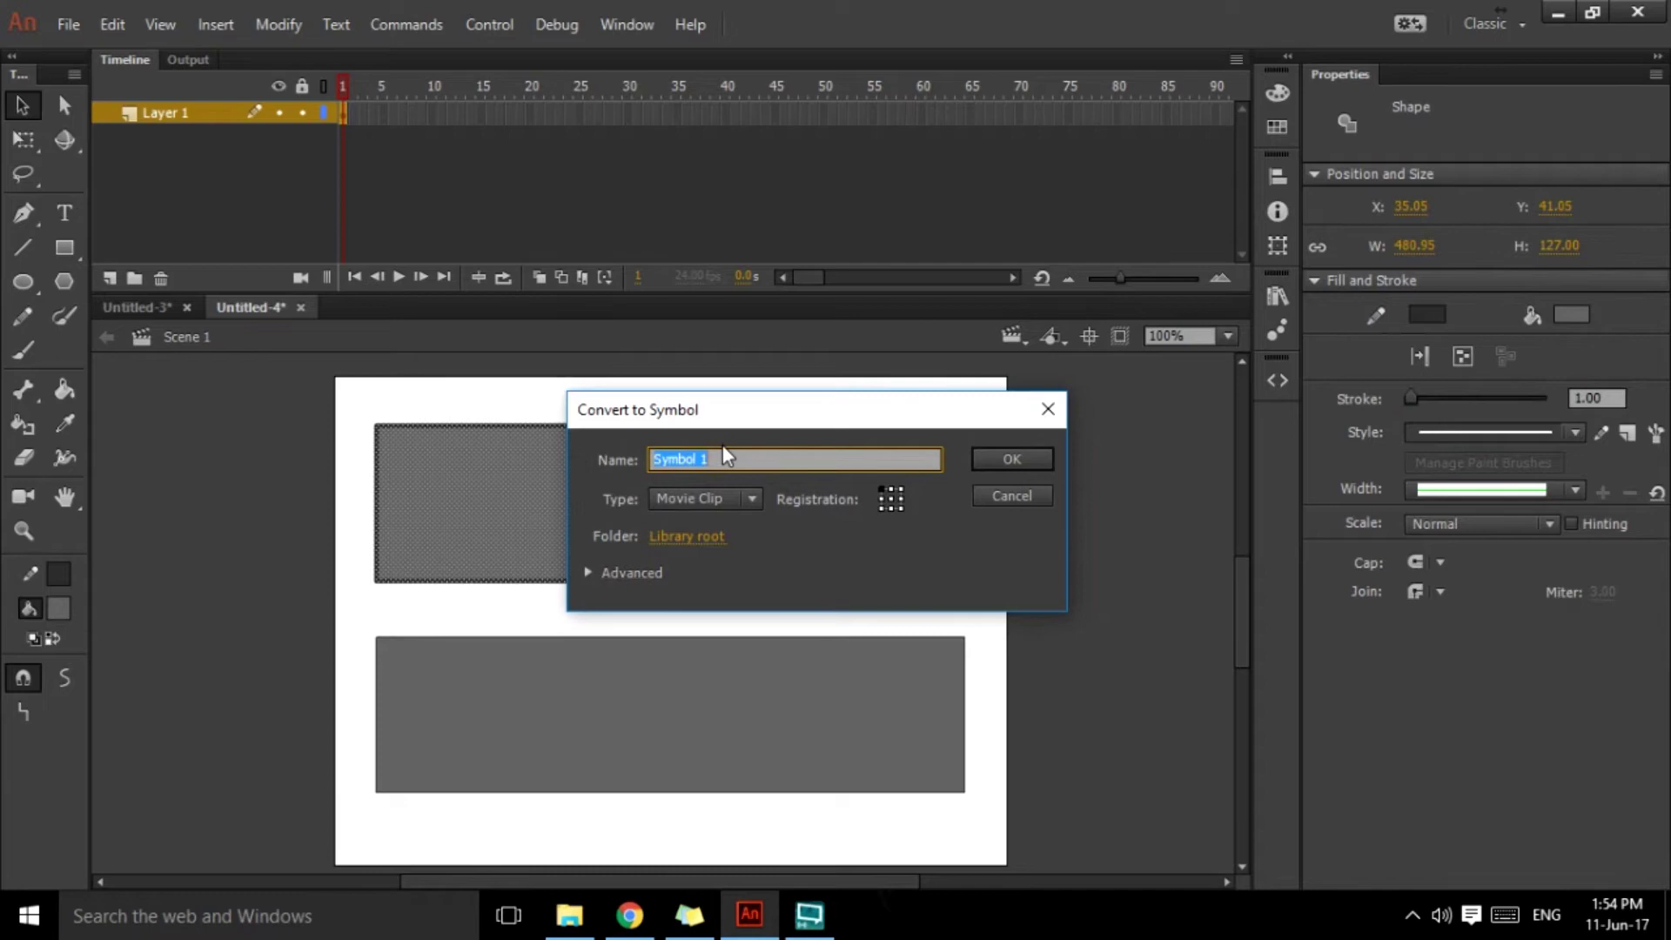
Name the top bar movie clip 'mc' and convert the bottom bar to Graphic symbol 'graphic'.
{"action": "type", "text": "mc"}
{"action": "left_click", "coordinate": [1034, 459]}
{"action": "left_click", "coordinate": [576, 717]}
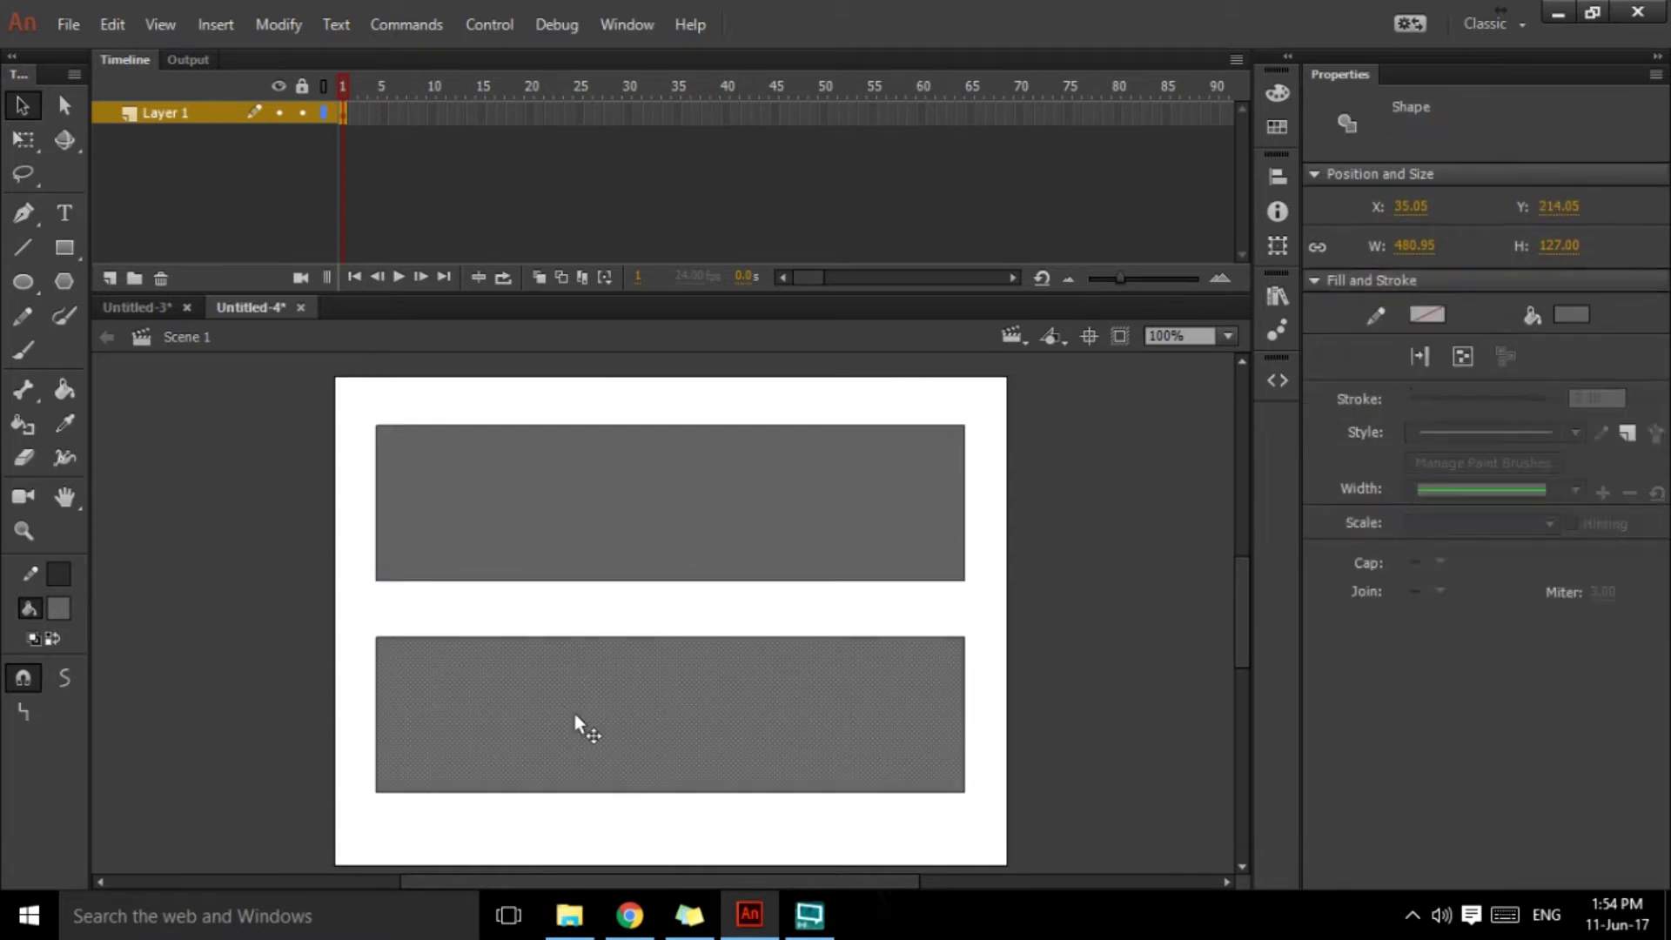
{"action": "key", "text": "F8"}
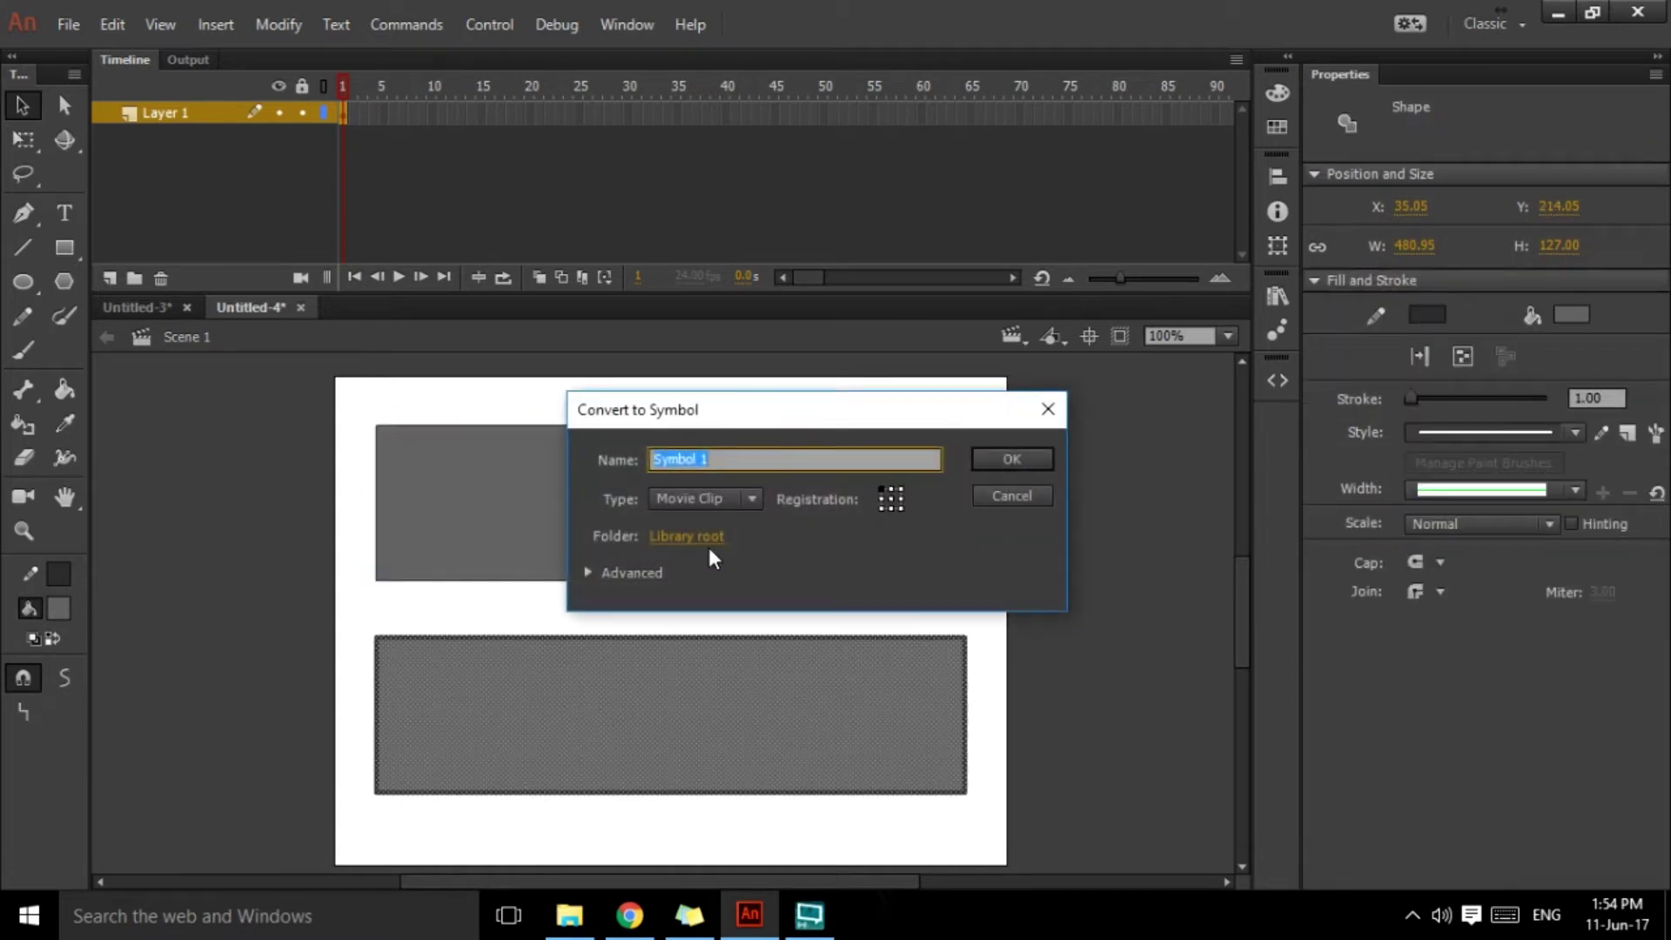
{"action": "left_click", "coordinate": [753, 498]}
{"action": "left_click", "coordinate": [717, 572]}
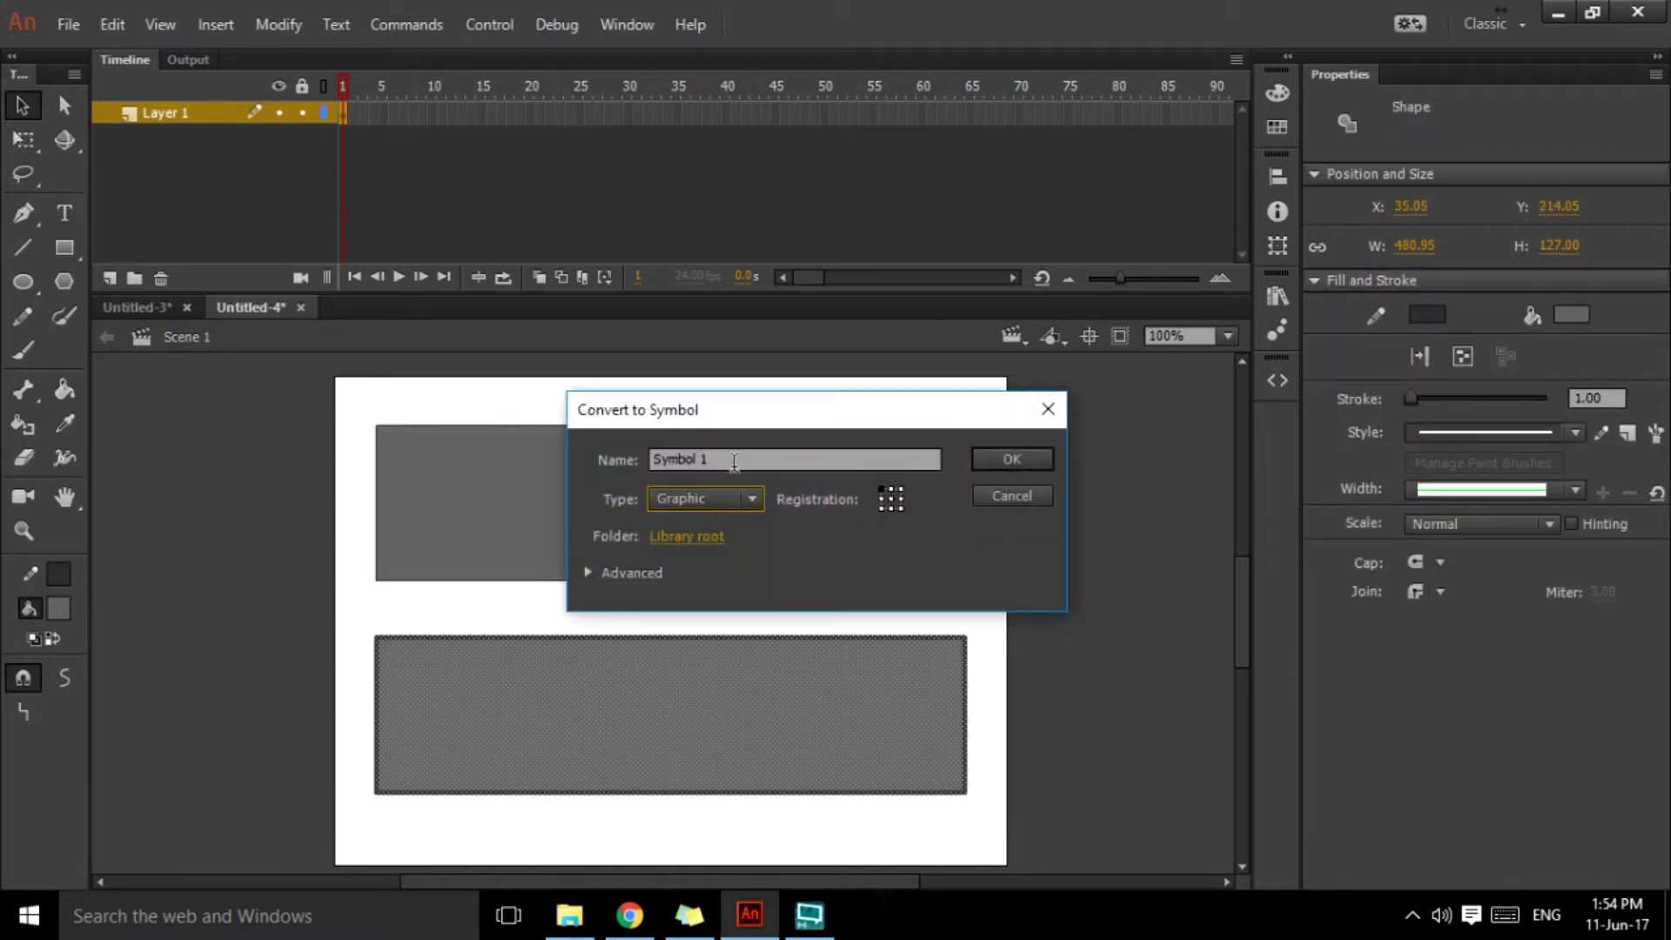
{"action": "type", "text": "graphic"}
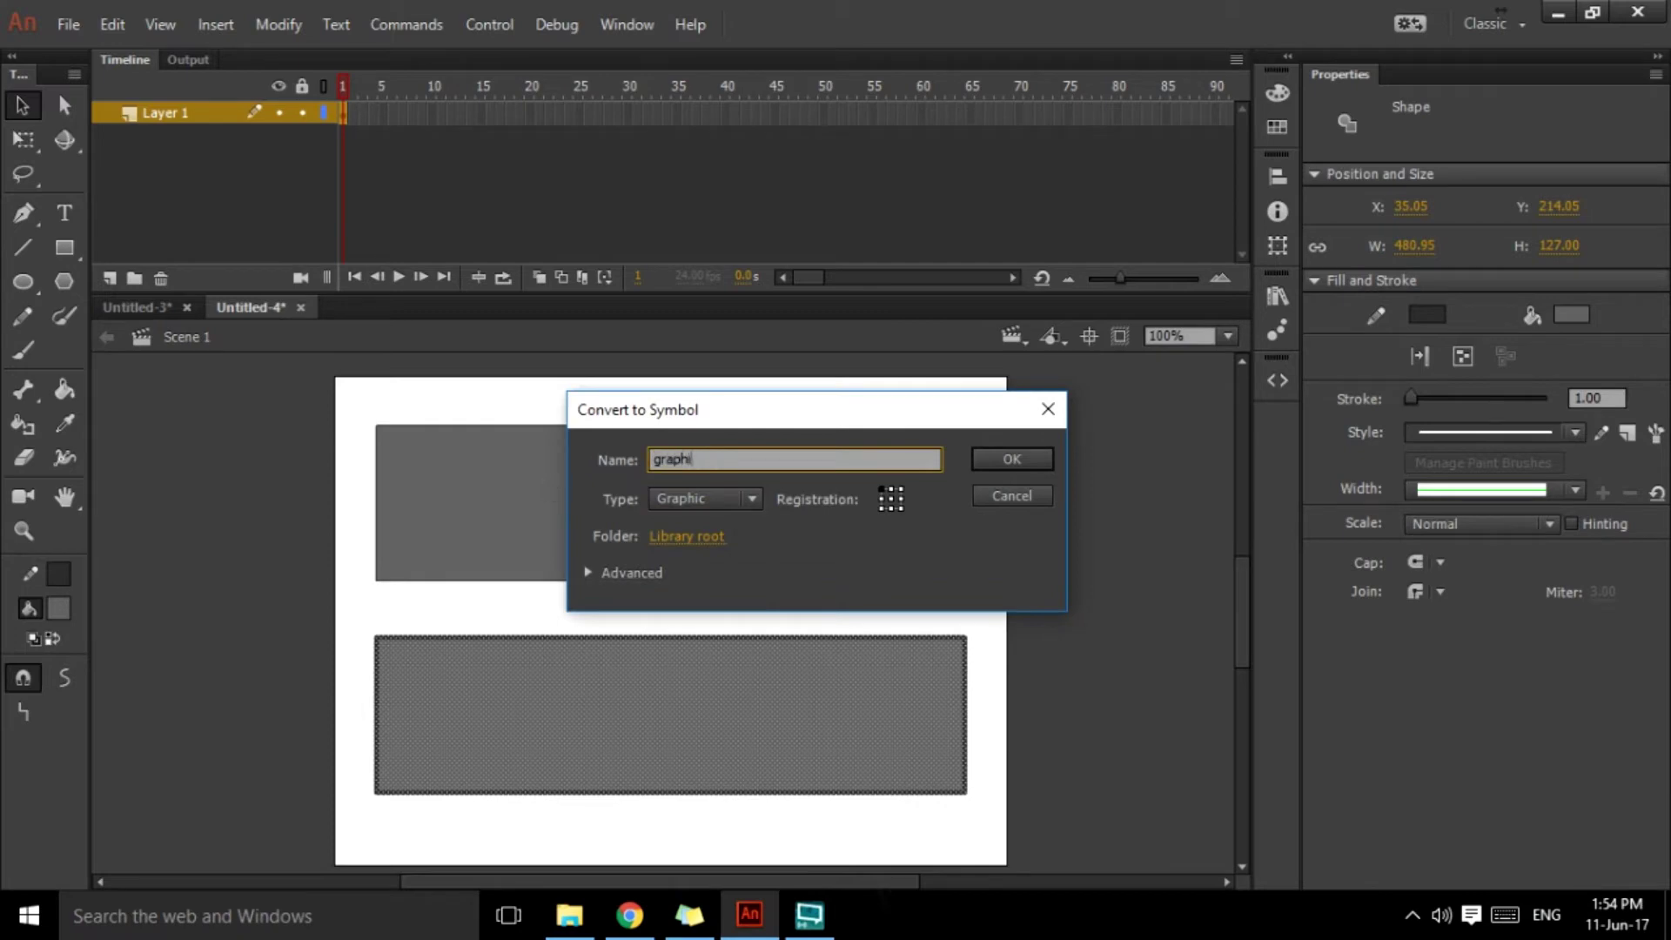
{"action": "left_click", "coordinate": [1011, 459]}
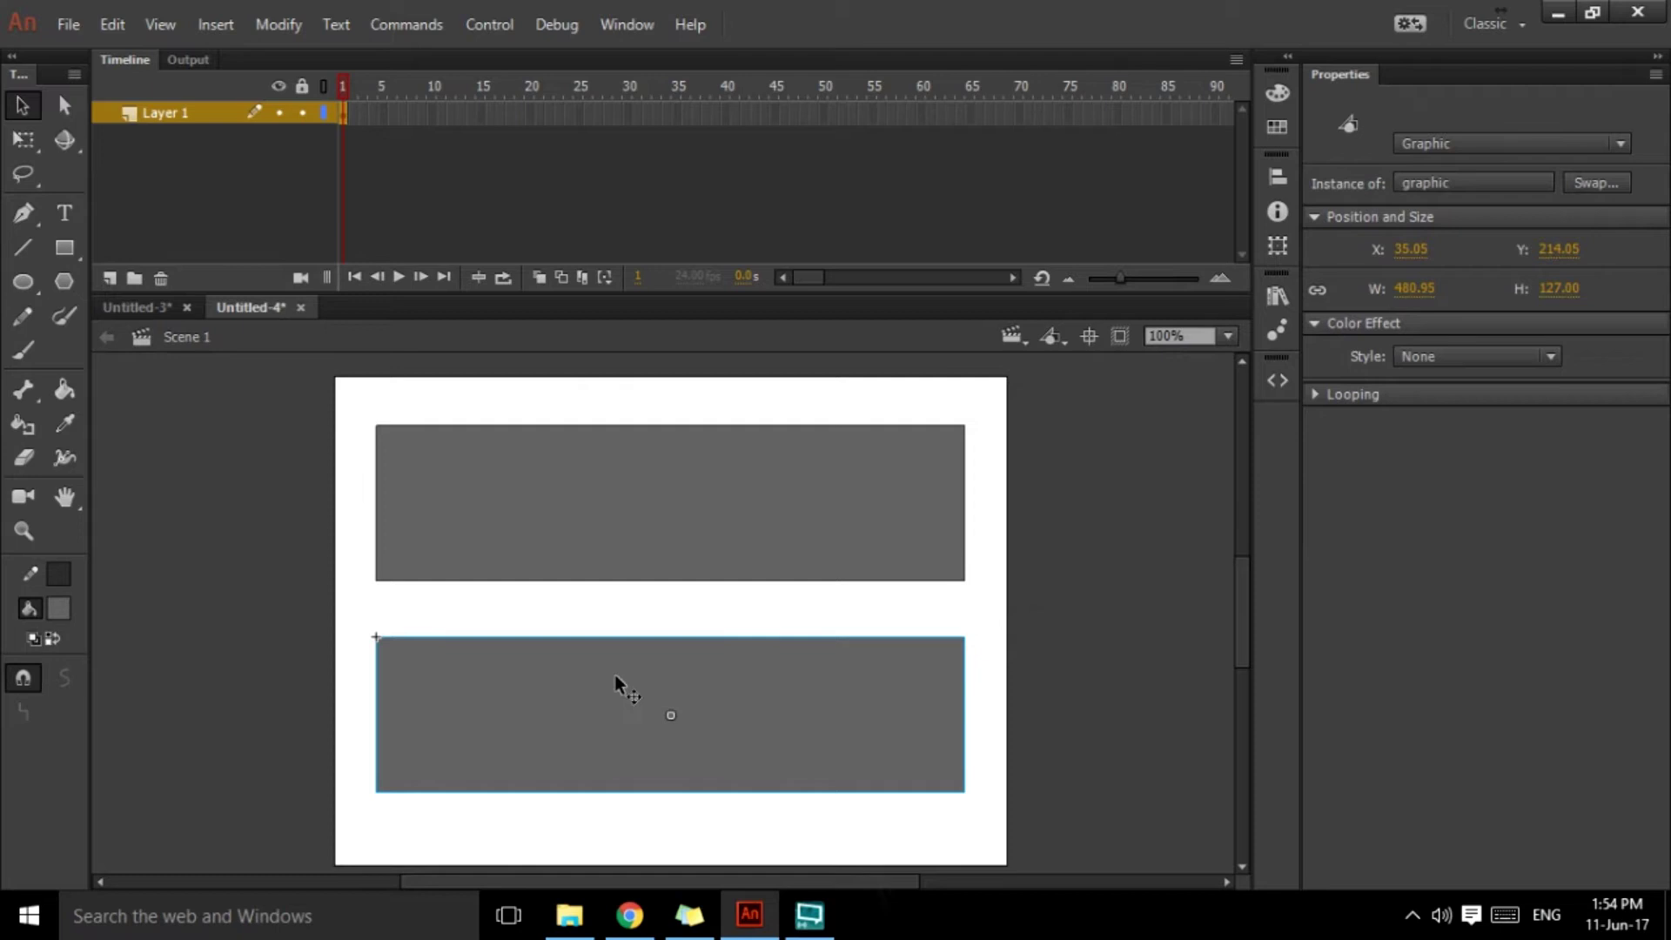
Edit the mc symbol, lock the bar's layer, and add a new layer.
{"action": "left_click", "coordinate": [456, 510]}
{"action": "double_click", "coordinate": [456, 510]}
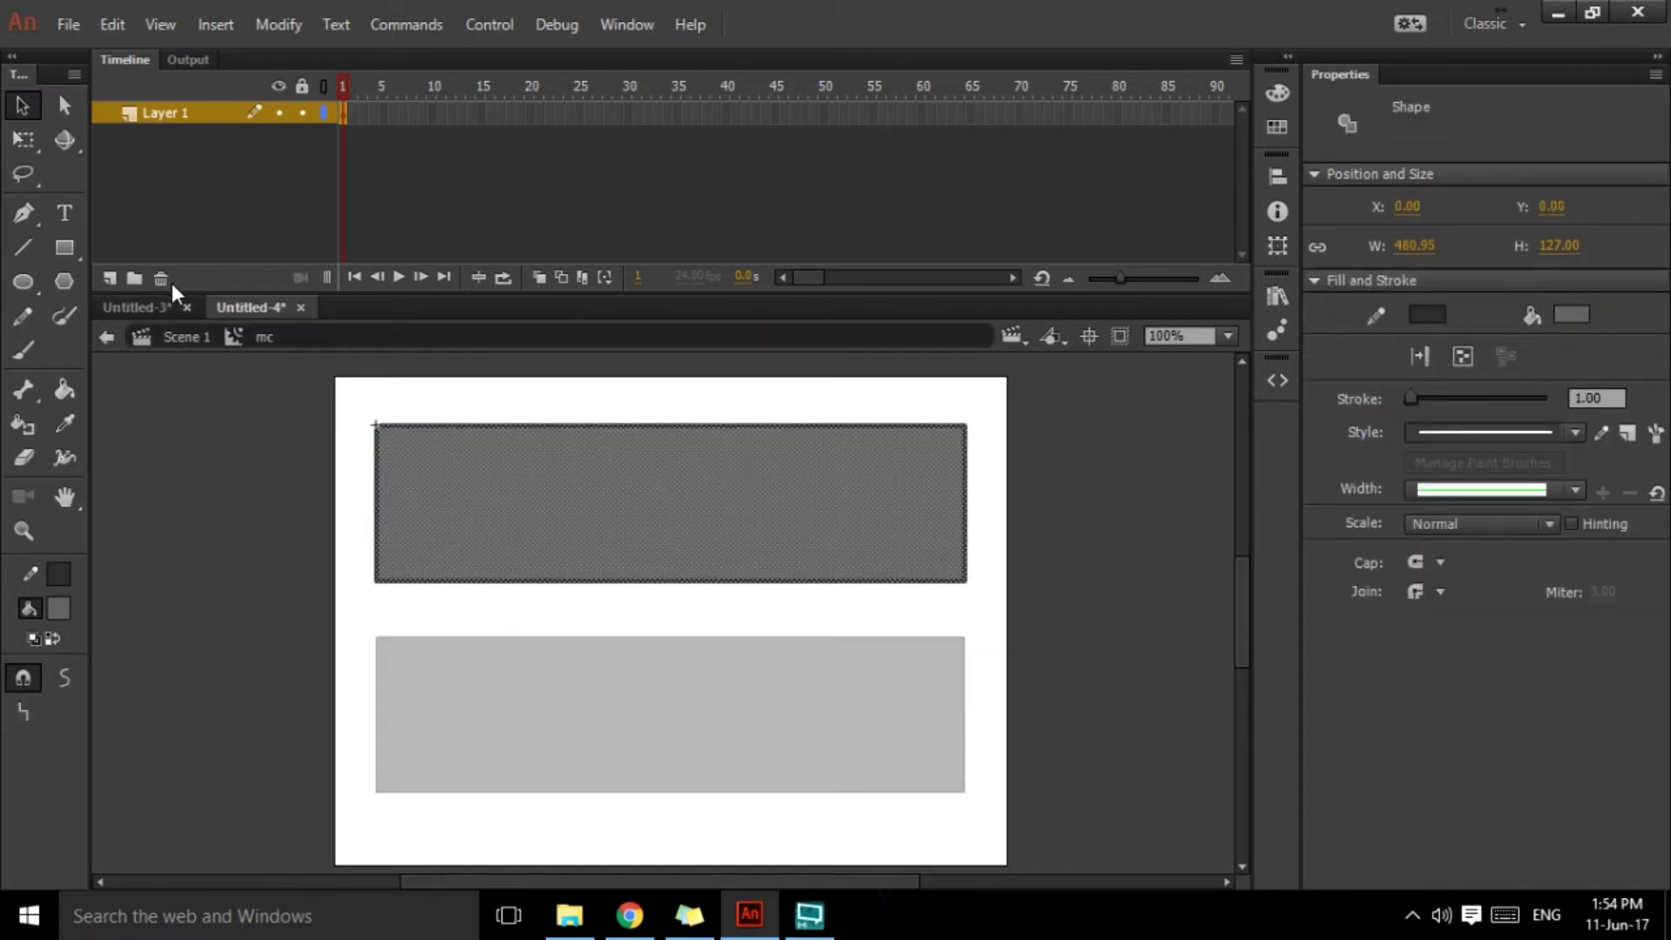
{"action": "left_click", "coordinate": [304, 87]}
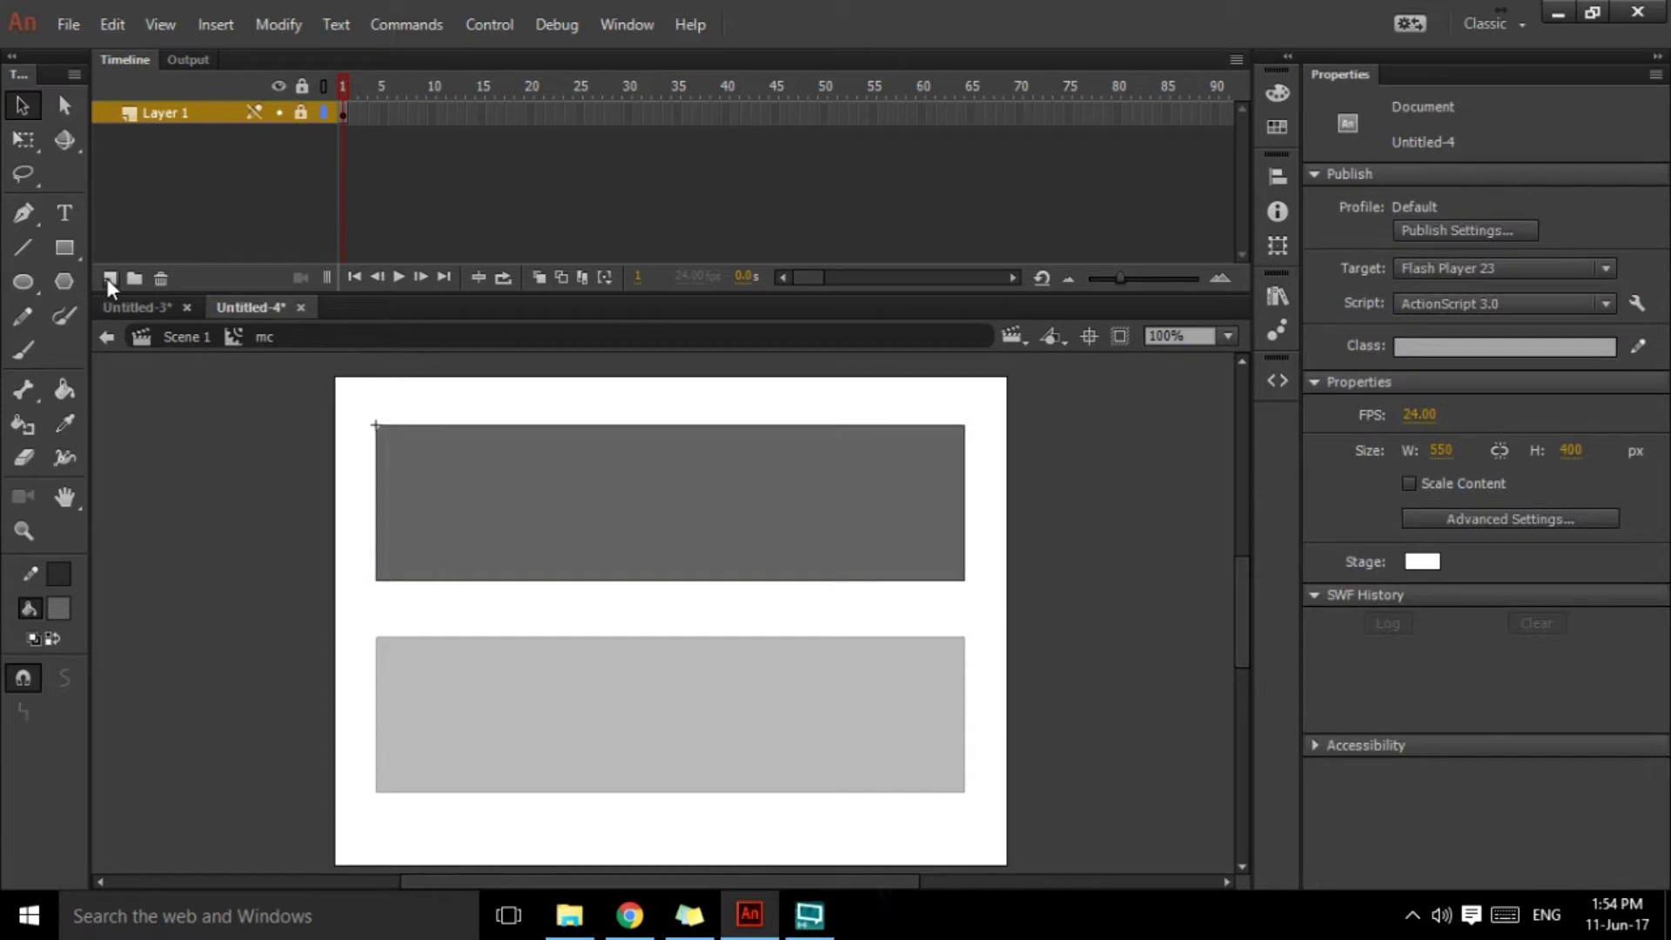
{"action": "left_click", "coordinate": [106, 279]}
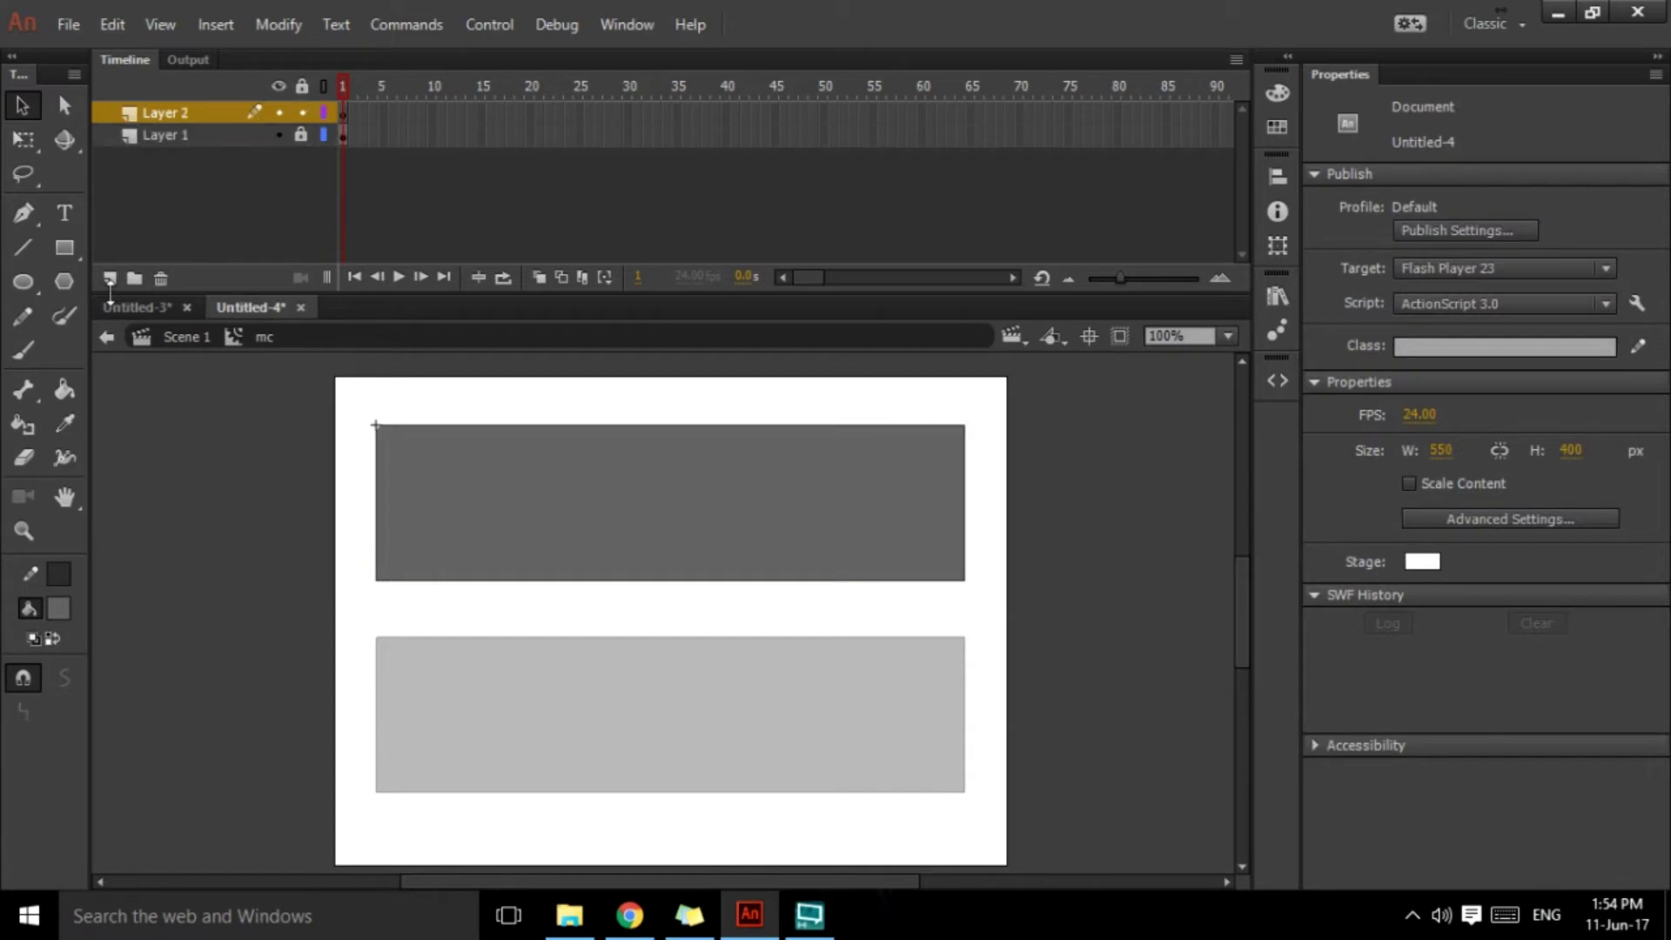
{"action": "left_click", "coordinate": [344, 113]}
Draw a black square at the bar's left end and convert it to a movie clip symbol.
{"action": "left_click", "coordinate": [65, 249]}
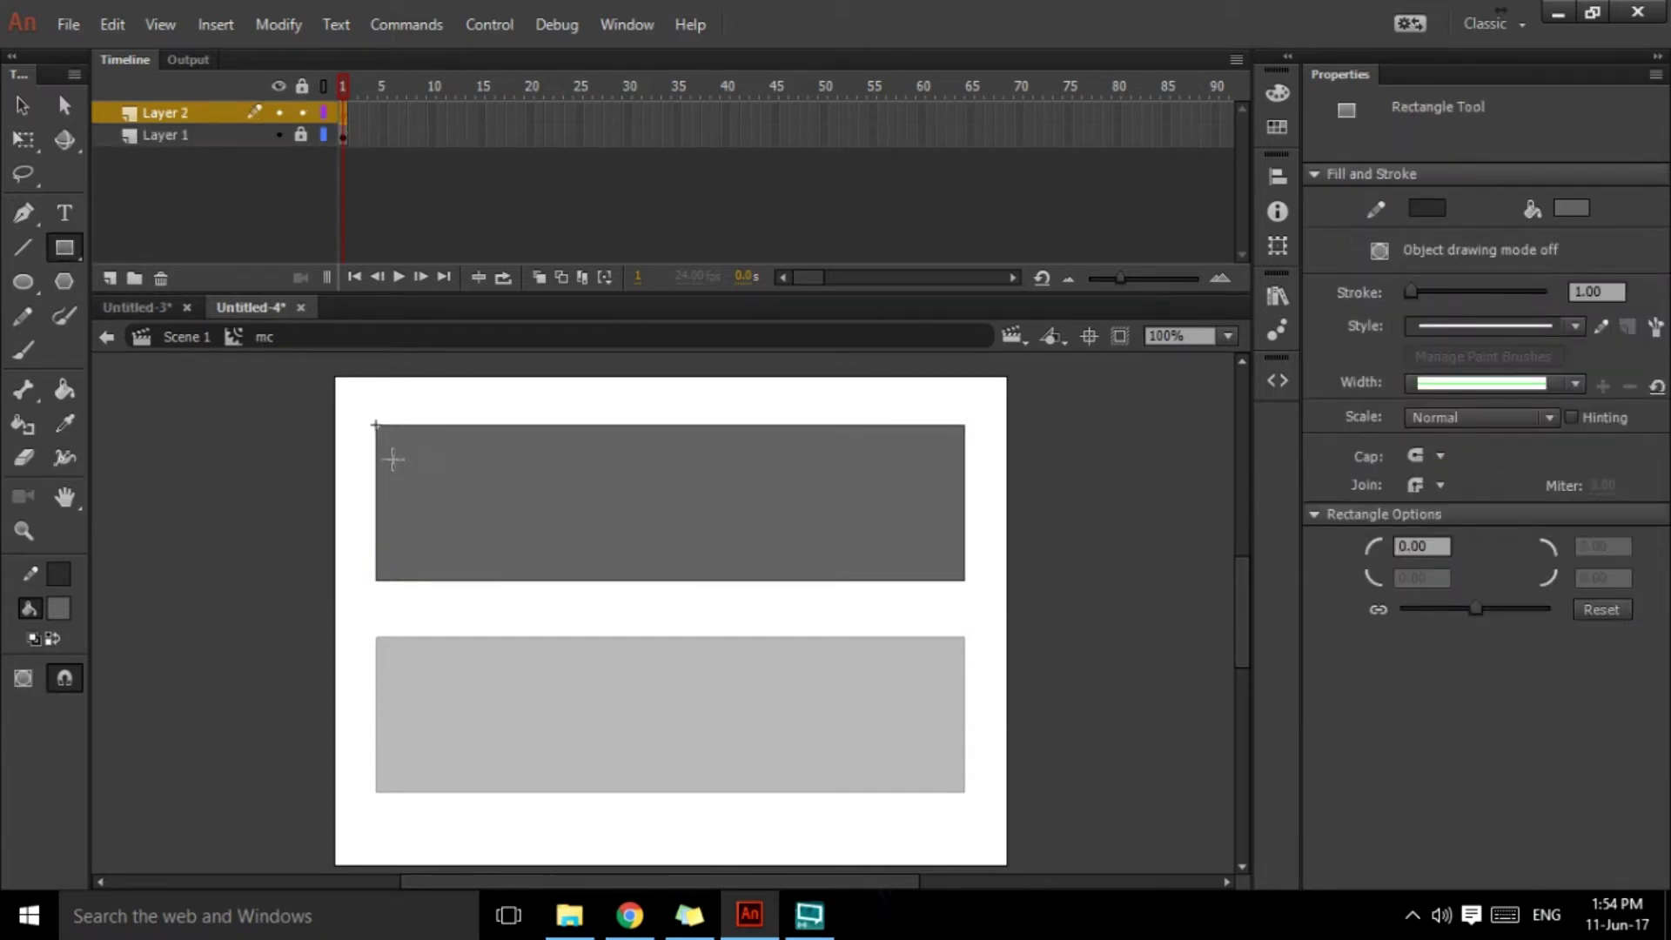
{"action": "mouse_move", "coordinate": [390, 457]}
{"action": "left_mouse_down"}
{"action": "mouse_move", "coordinate": [470, 543]}
{"action": "mouse_move", "coordinate": [449, 545]}
{"action": "mouse_move", "coordinate": [478, 545]}
{"action": "left_mouse_up"}
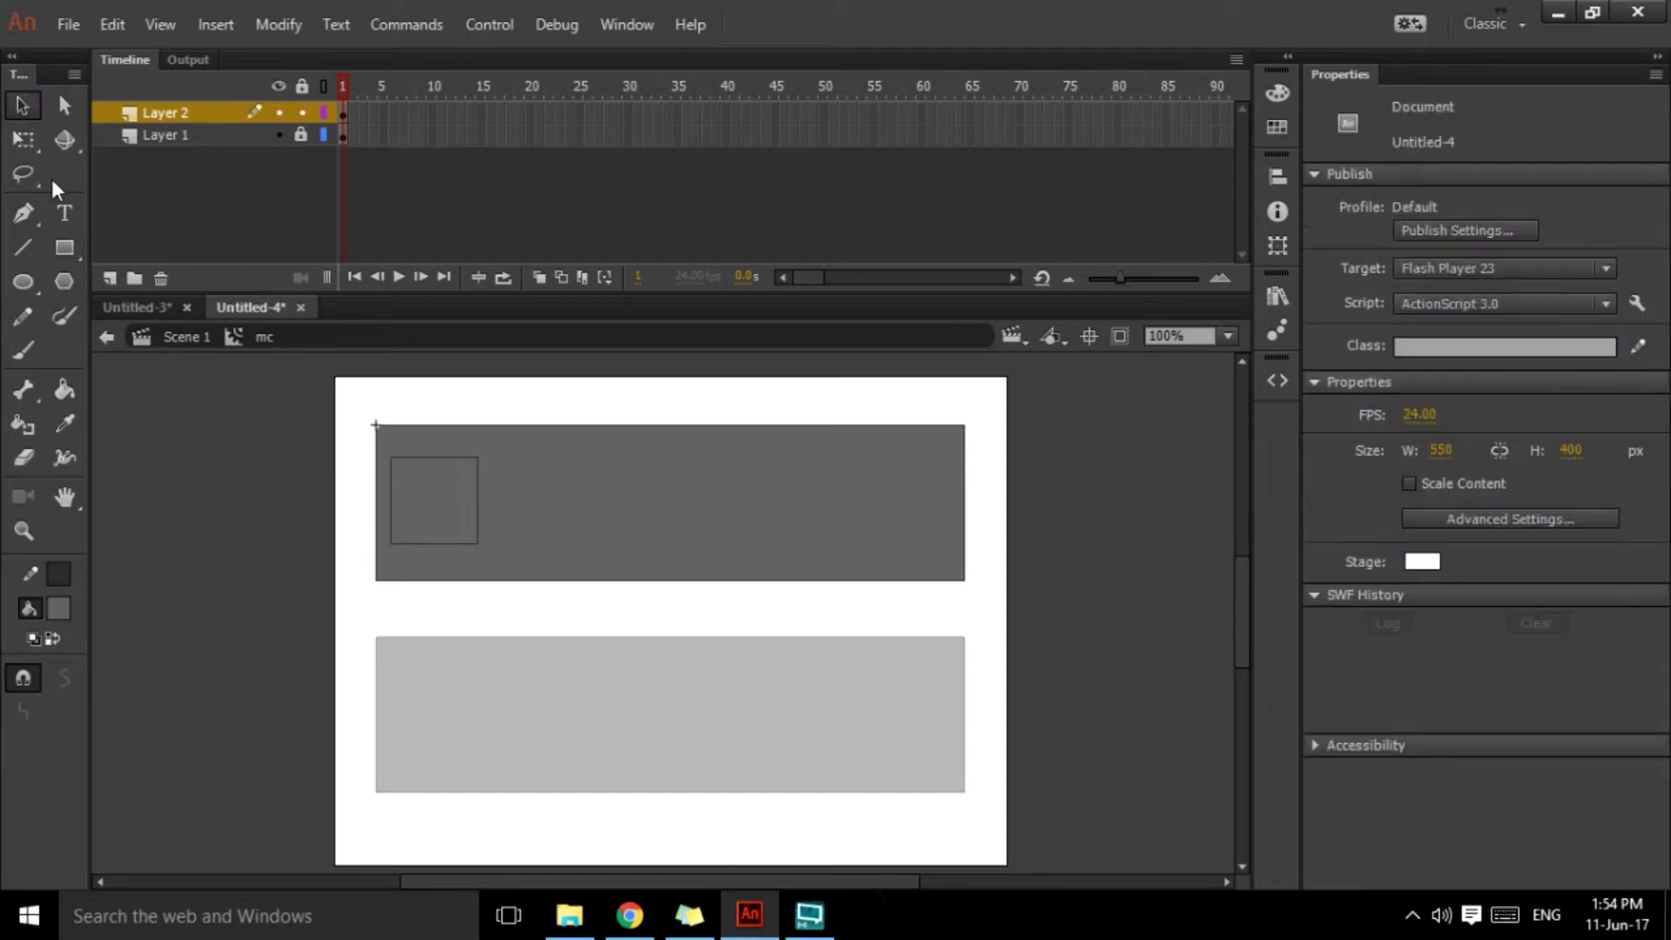
{"action": "key", "text": "v"}
{"action": "double_click", "coordinate": [435, 479]}
{"action": "left_click", "coordinate": [60, 608]}
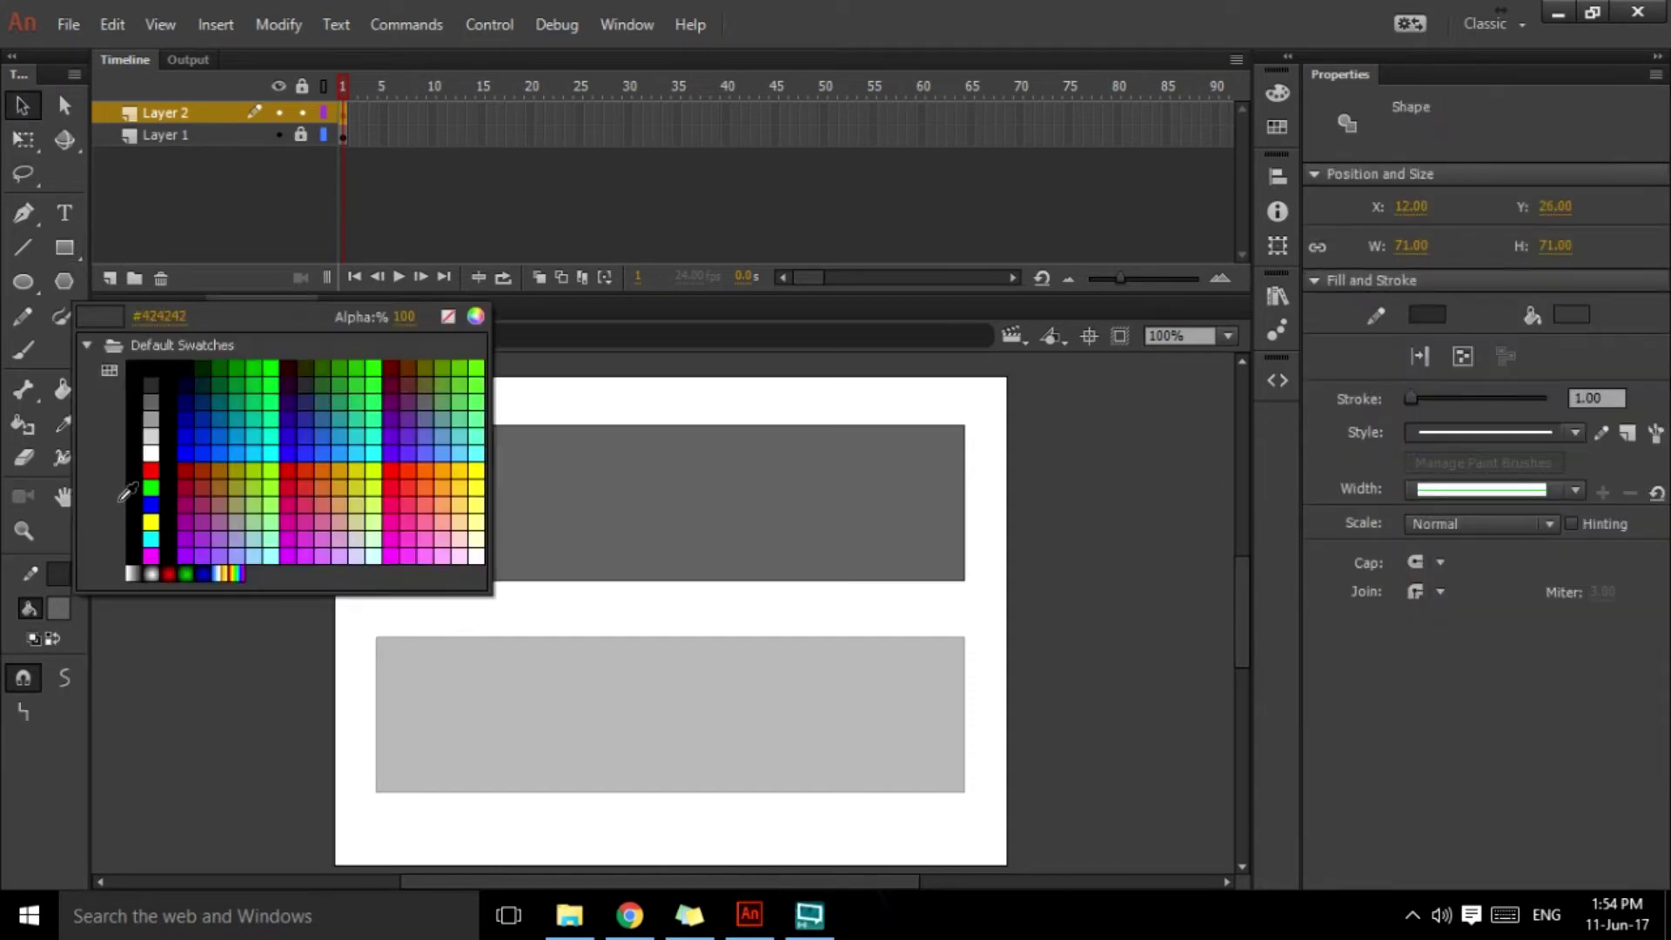
{"action": "left_click", "coordinate": [153, 407]}
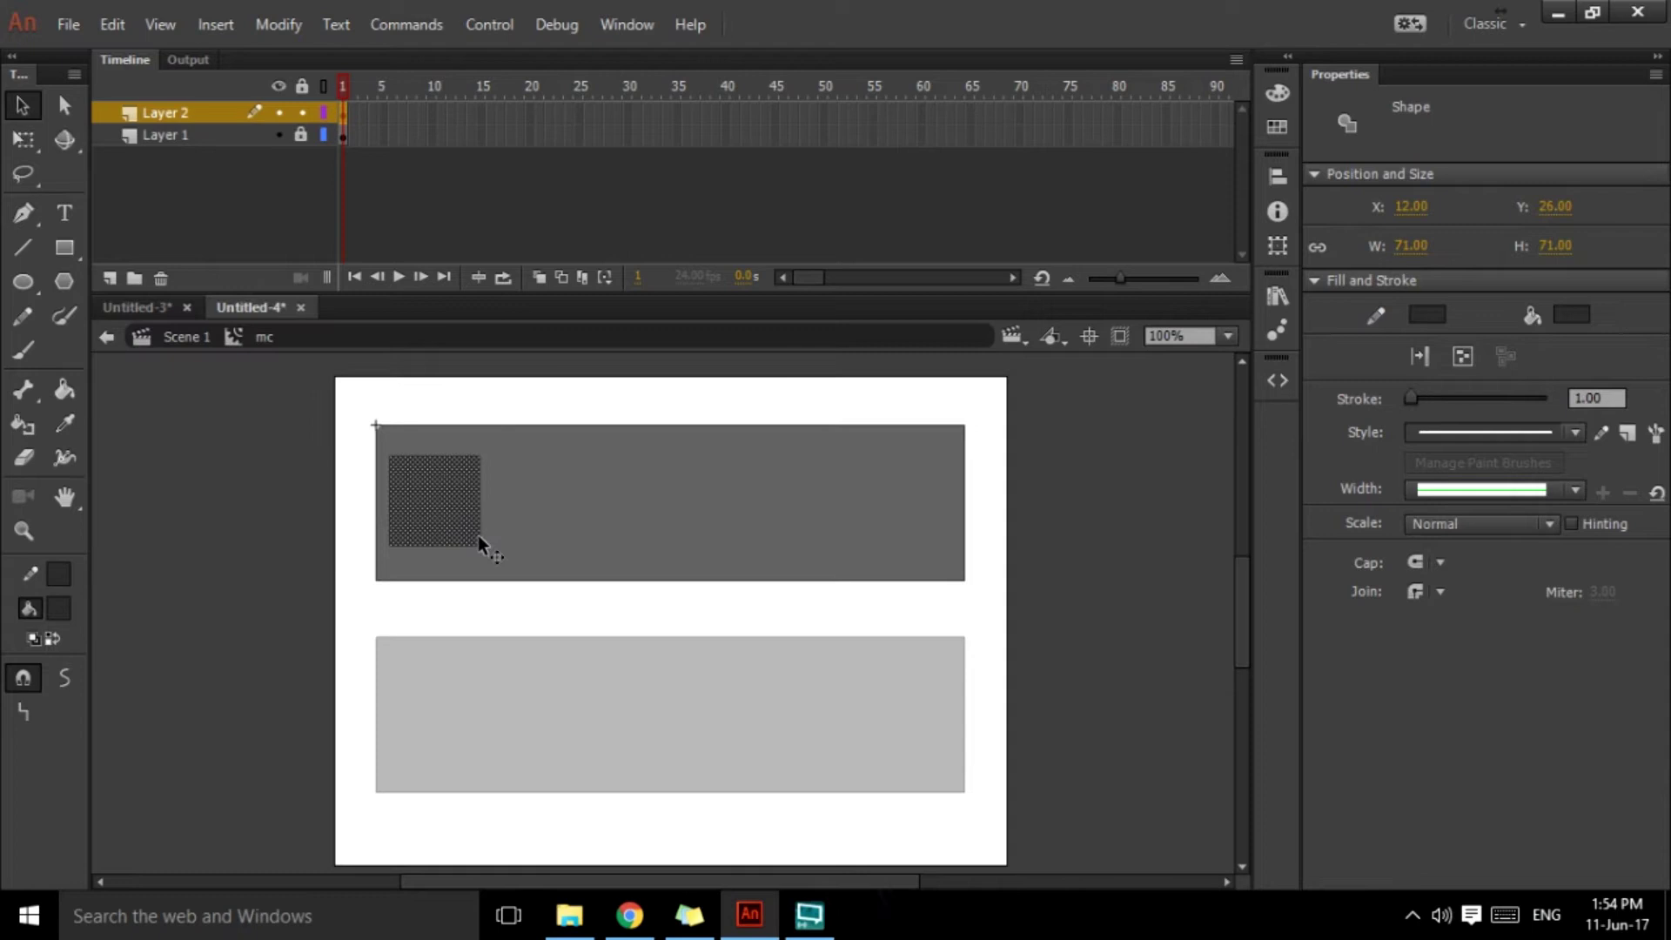
{"action": "left_click", "coordinate": [63, 611]}
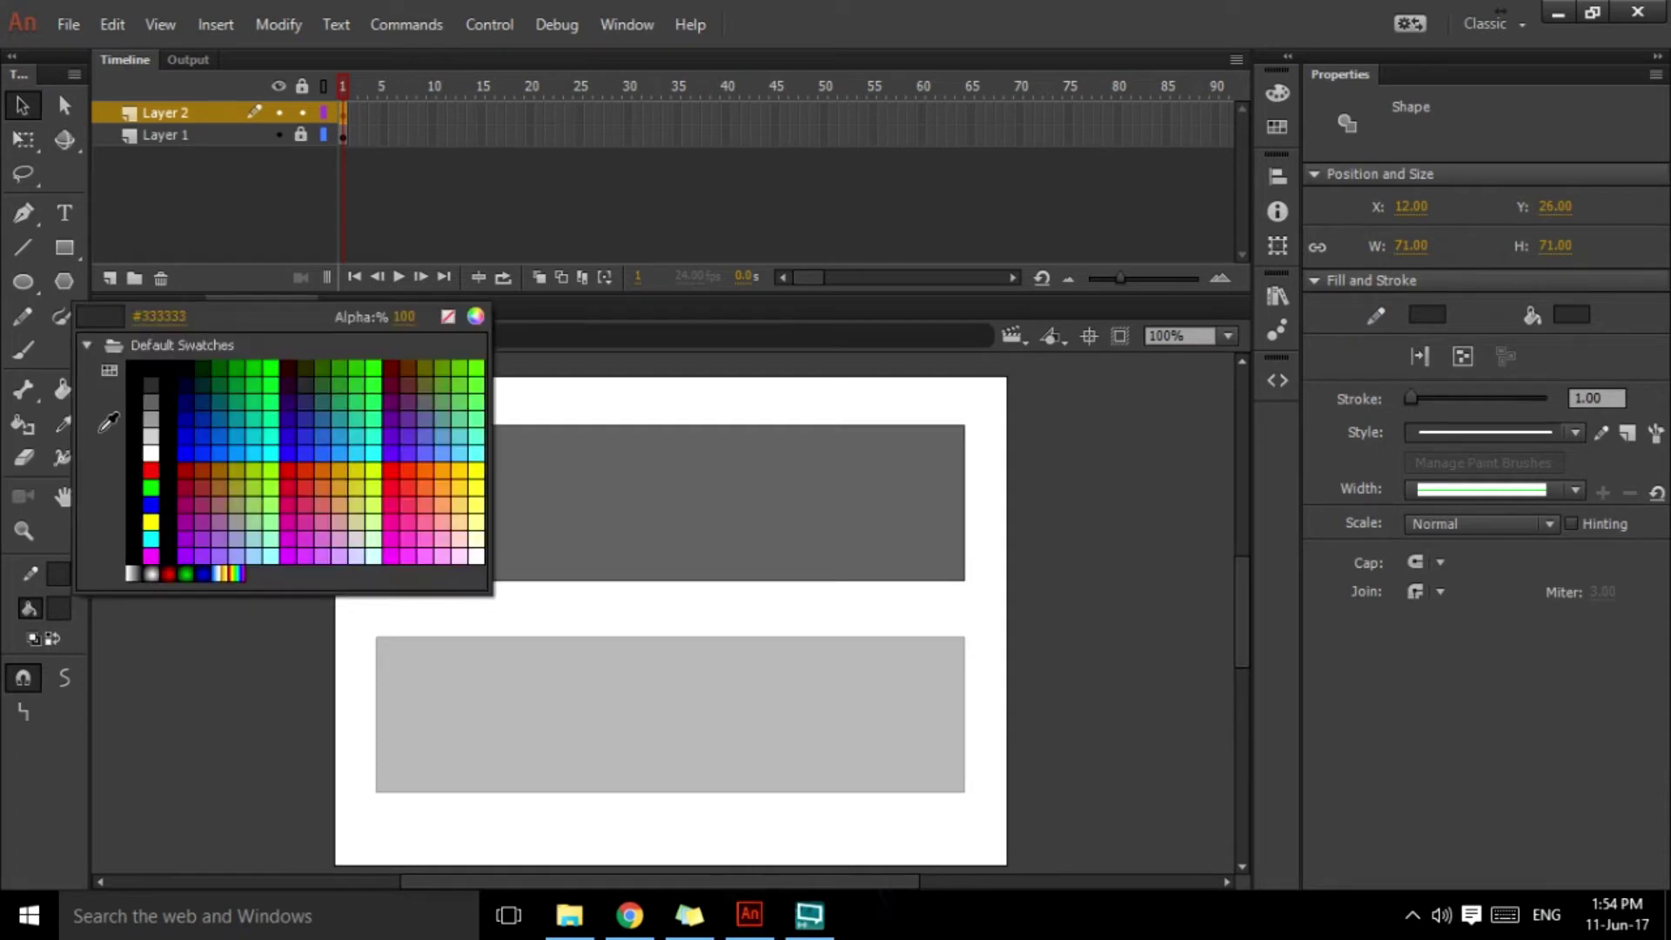
{"action": "left_click", "coordinate": [154, 360]}
{"action": "key", "text": "F8"}
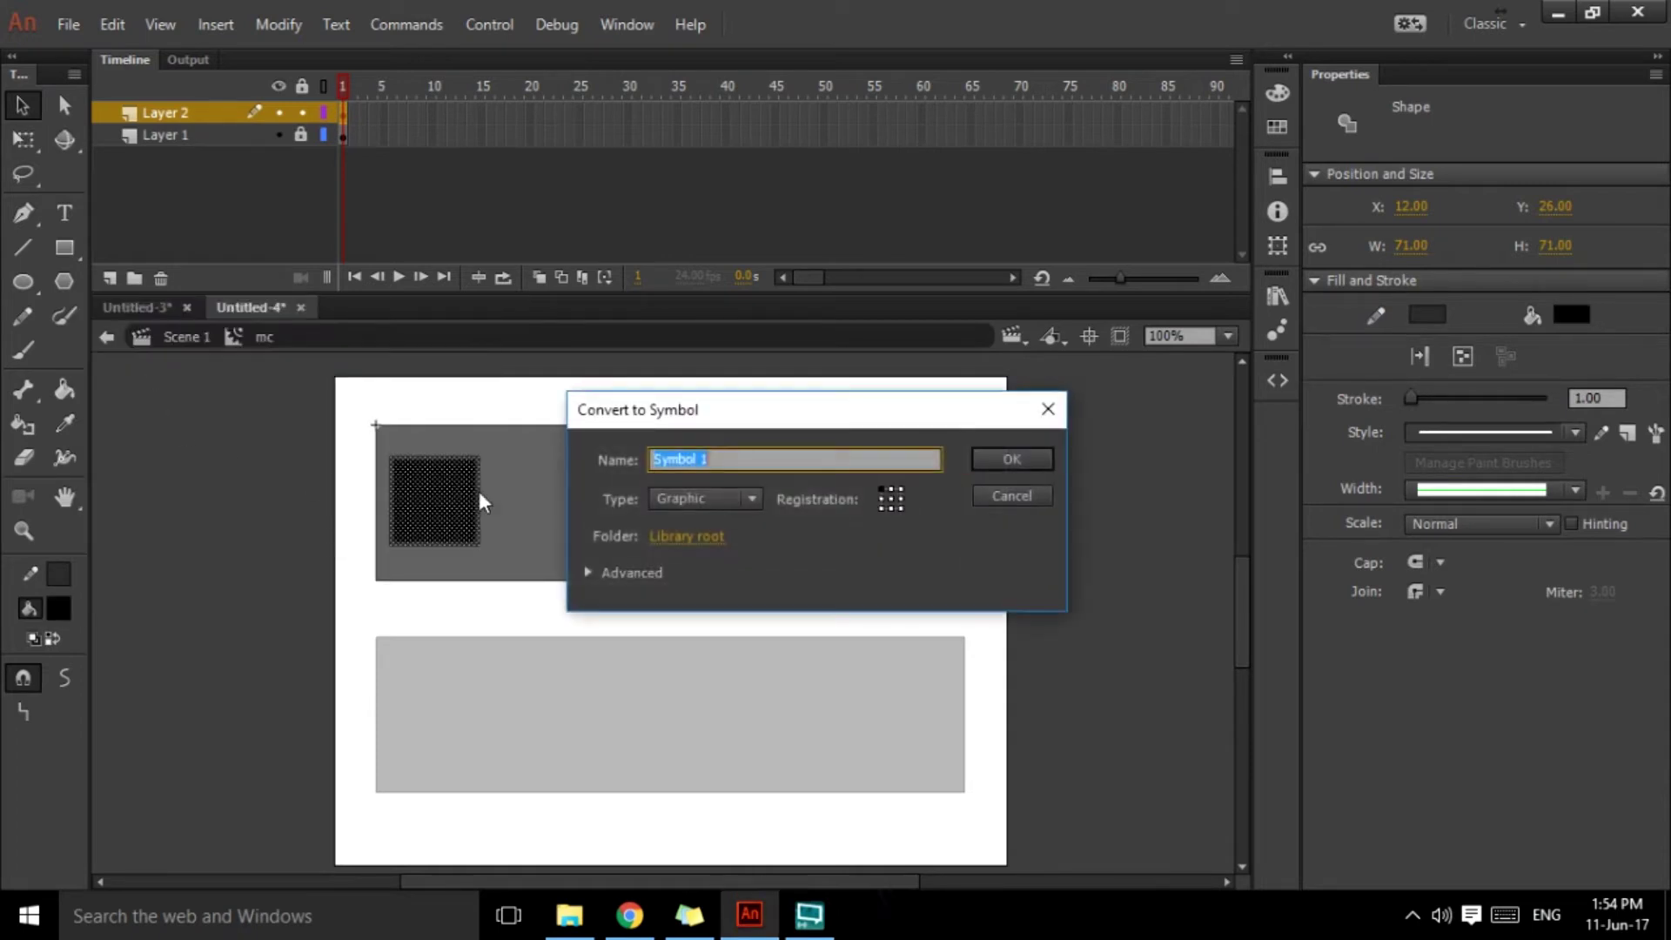
{"action": "left_click", "coordinate": [758, 499]}
{"action": "left_click", "coordinate": [738, 527]}
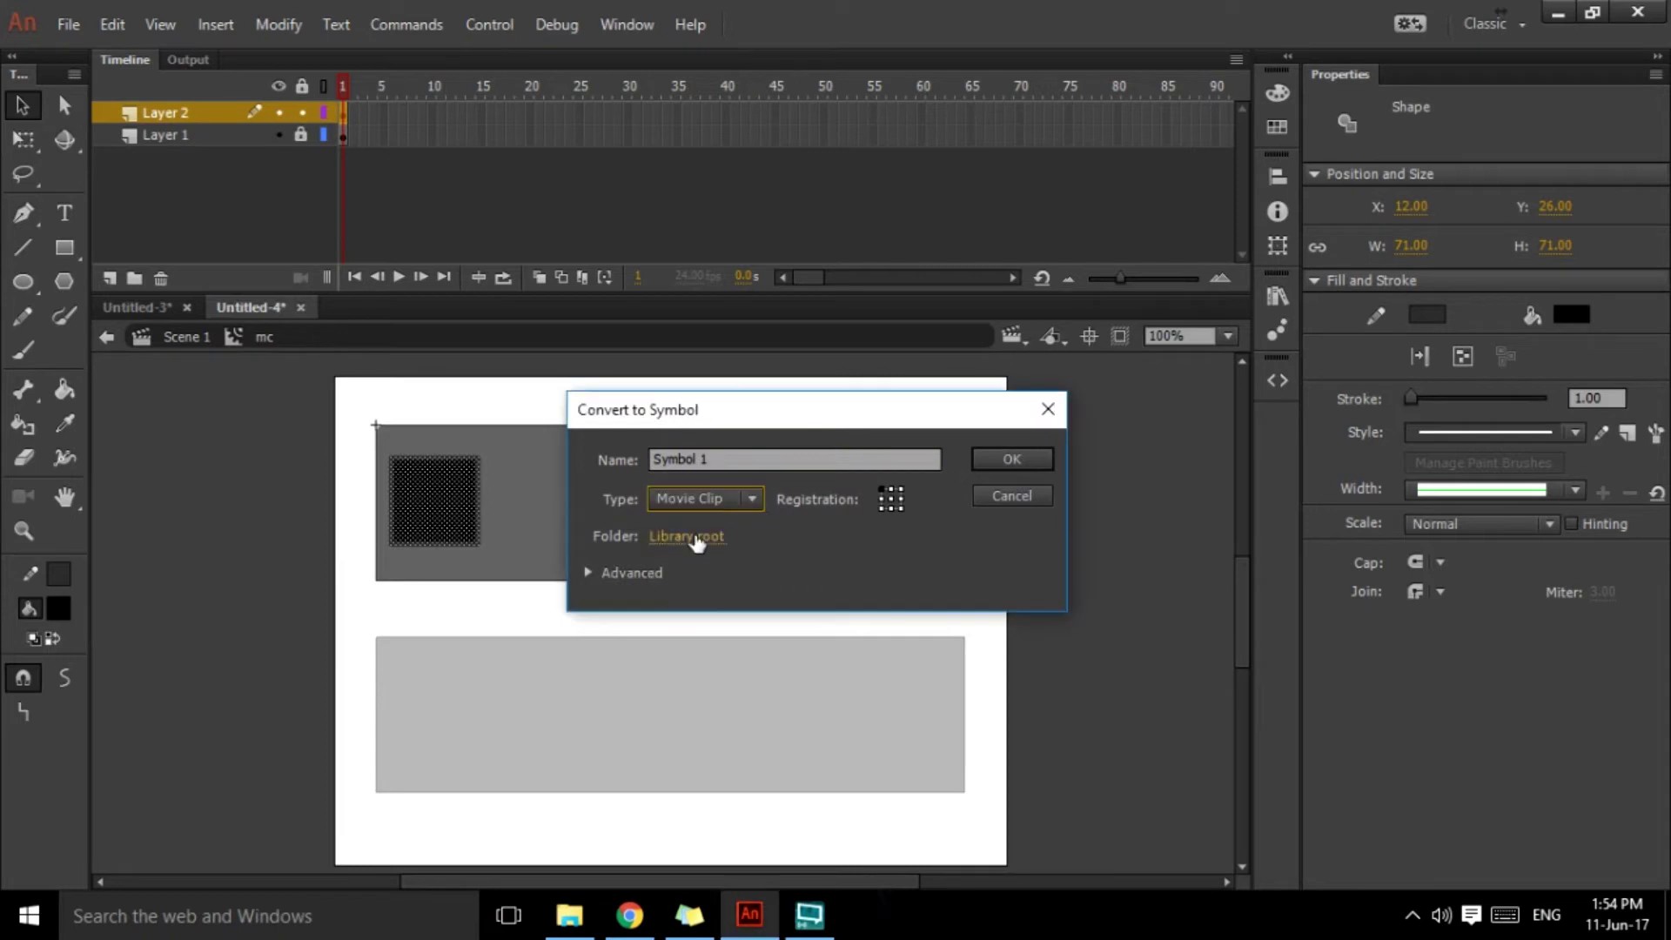
{"action": "left_click", "coordinate": [1011, 459]}
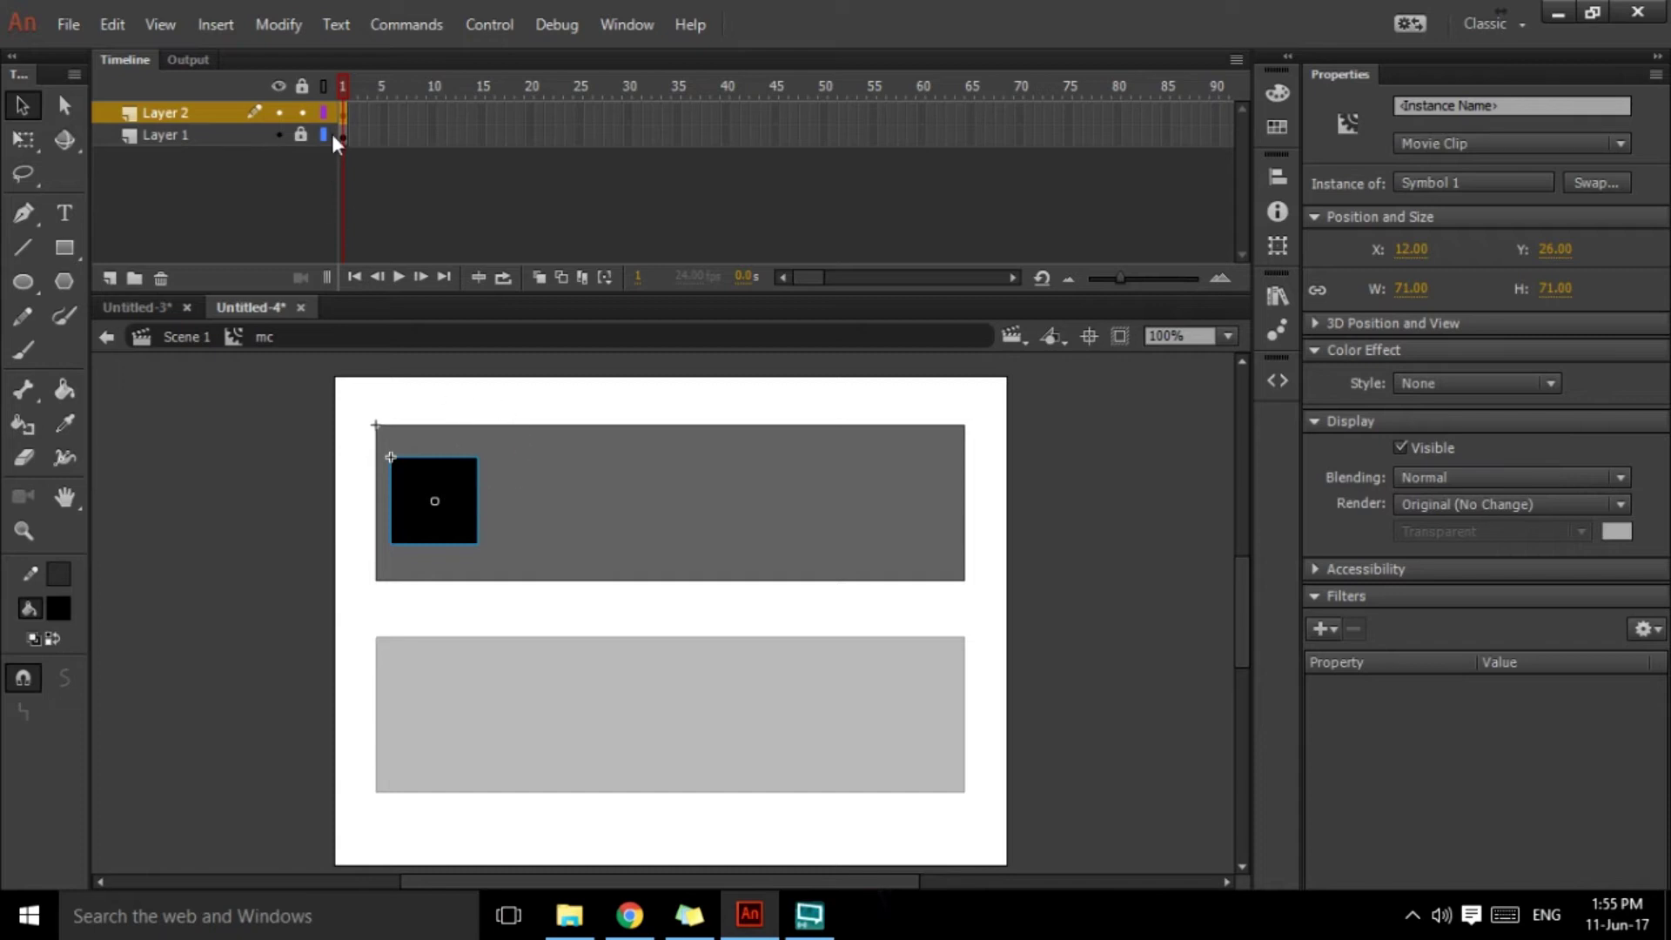
Motion-tween the square to the bar's right end at frame 24, play it, and return to Scene 1.
{"action": "right_click", "coordinate": [342, 112]}
{"action": "left_click", "coordinate": [383, 123]}
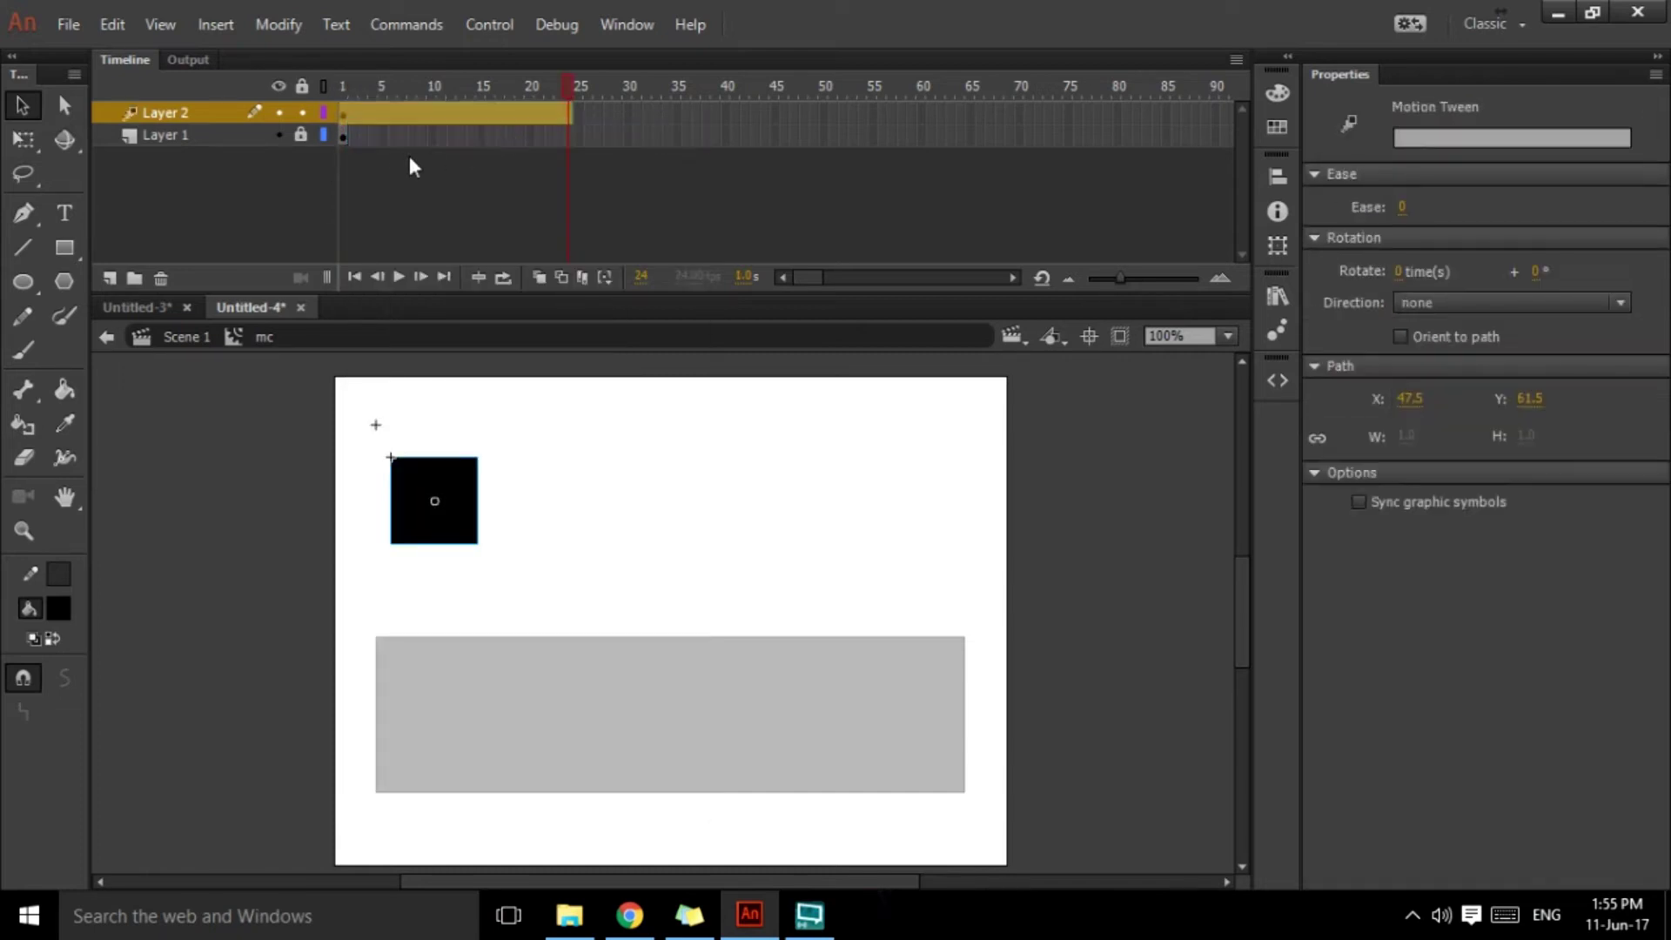
{"action": "left_click", "coordinate": [567, 136]}
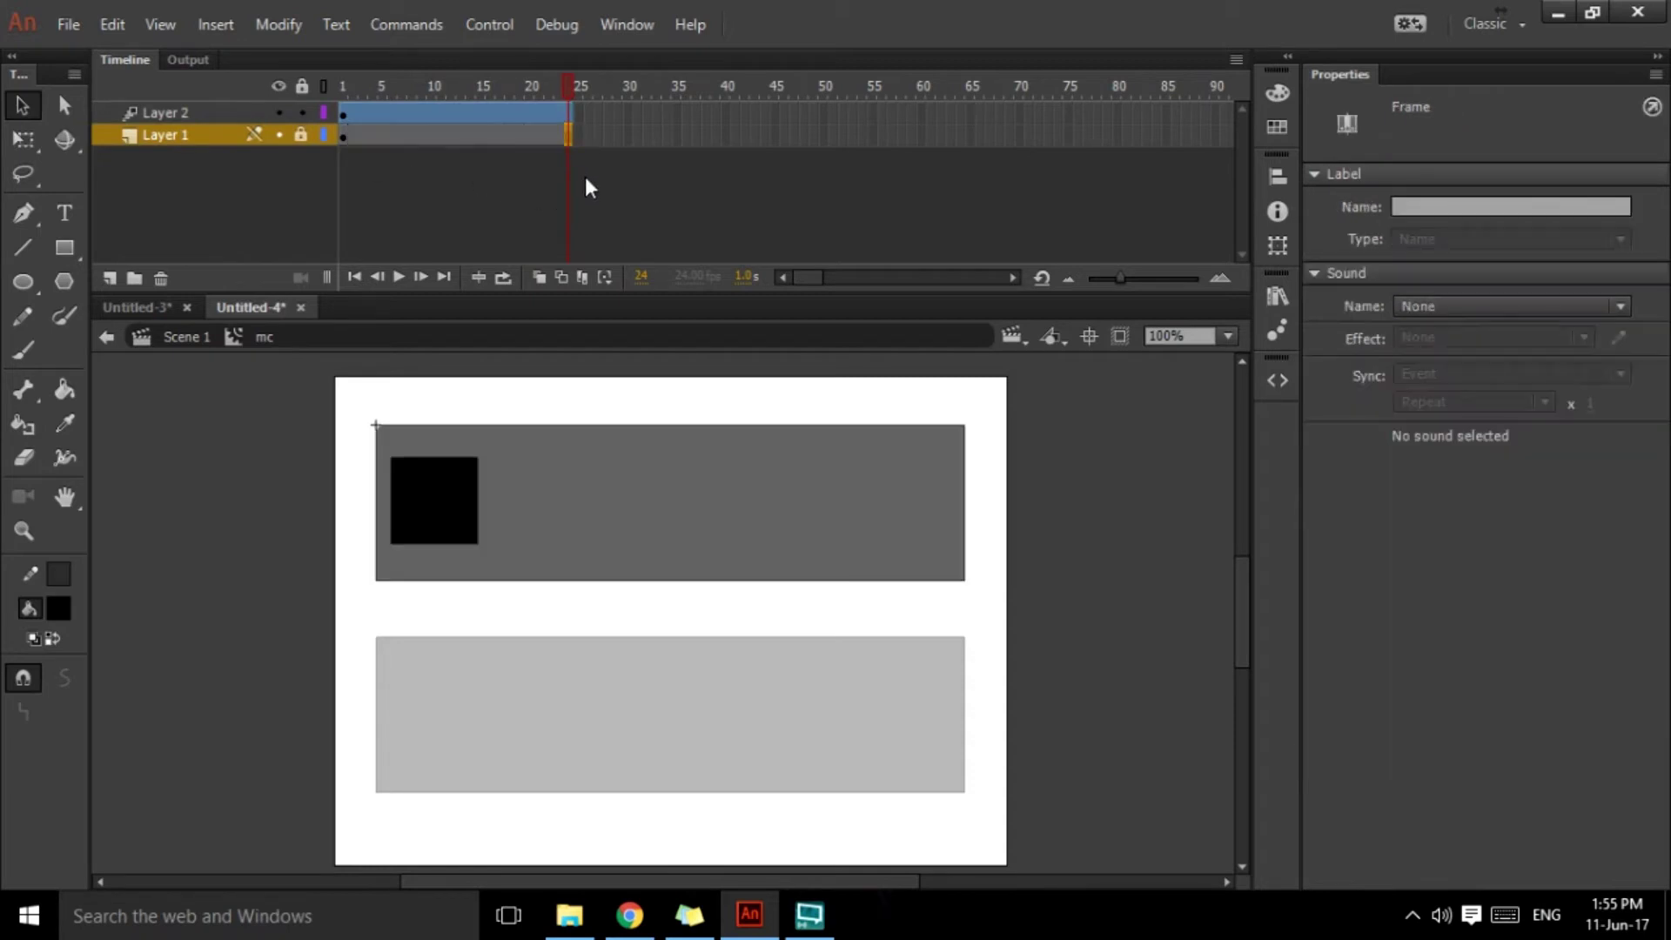
{"action": "left_click", "coordinate": [570, 120]}
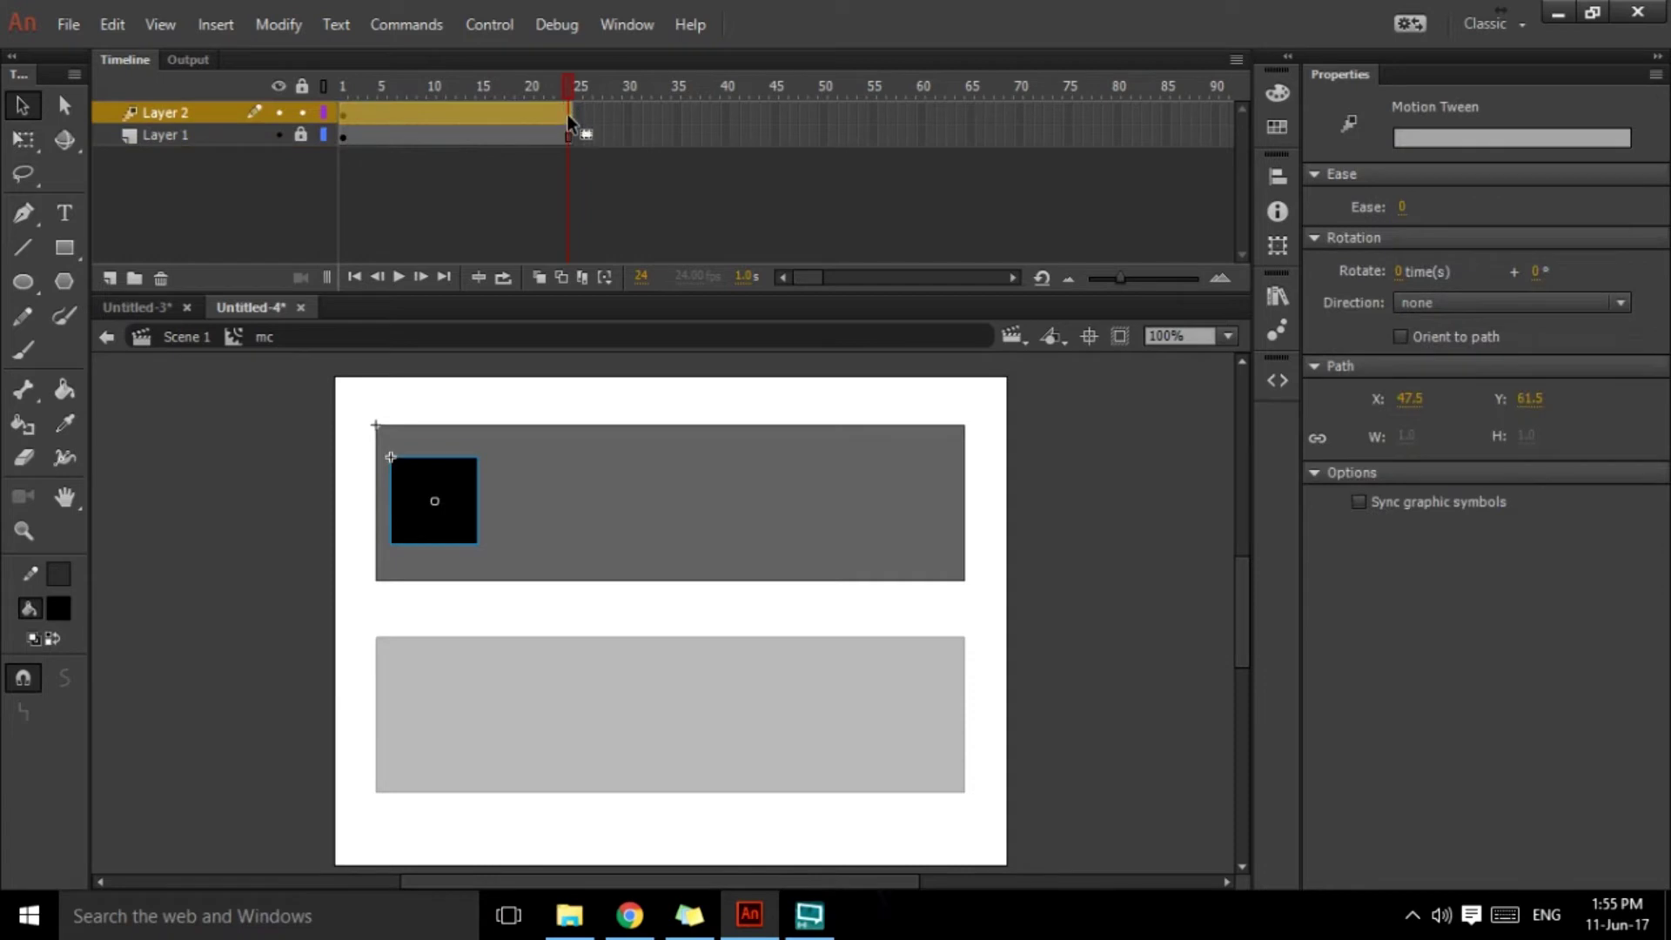
{"action": "left_click_drag", "start_coordinate": [481, 489], "coordinate": [937, 489]}
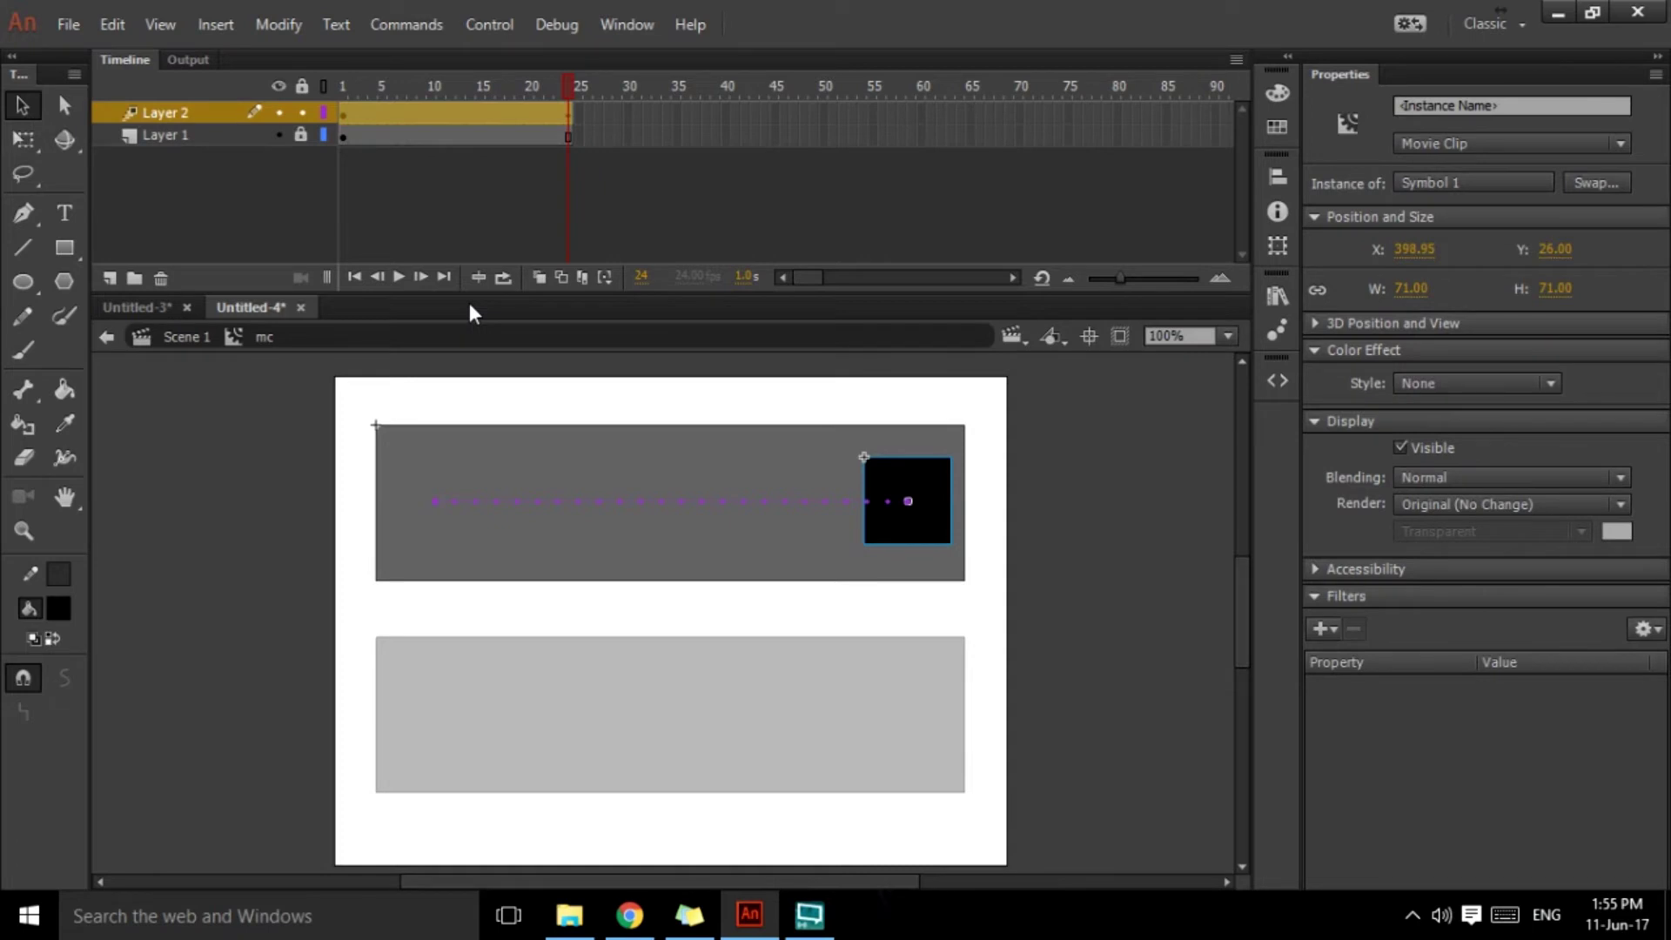
{"action": "key", "text": "Return"}
{"action": "key", "text": "Return"}
{"action": "left_click", "coordinate": [185, 339]}
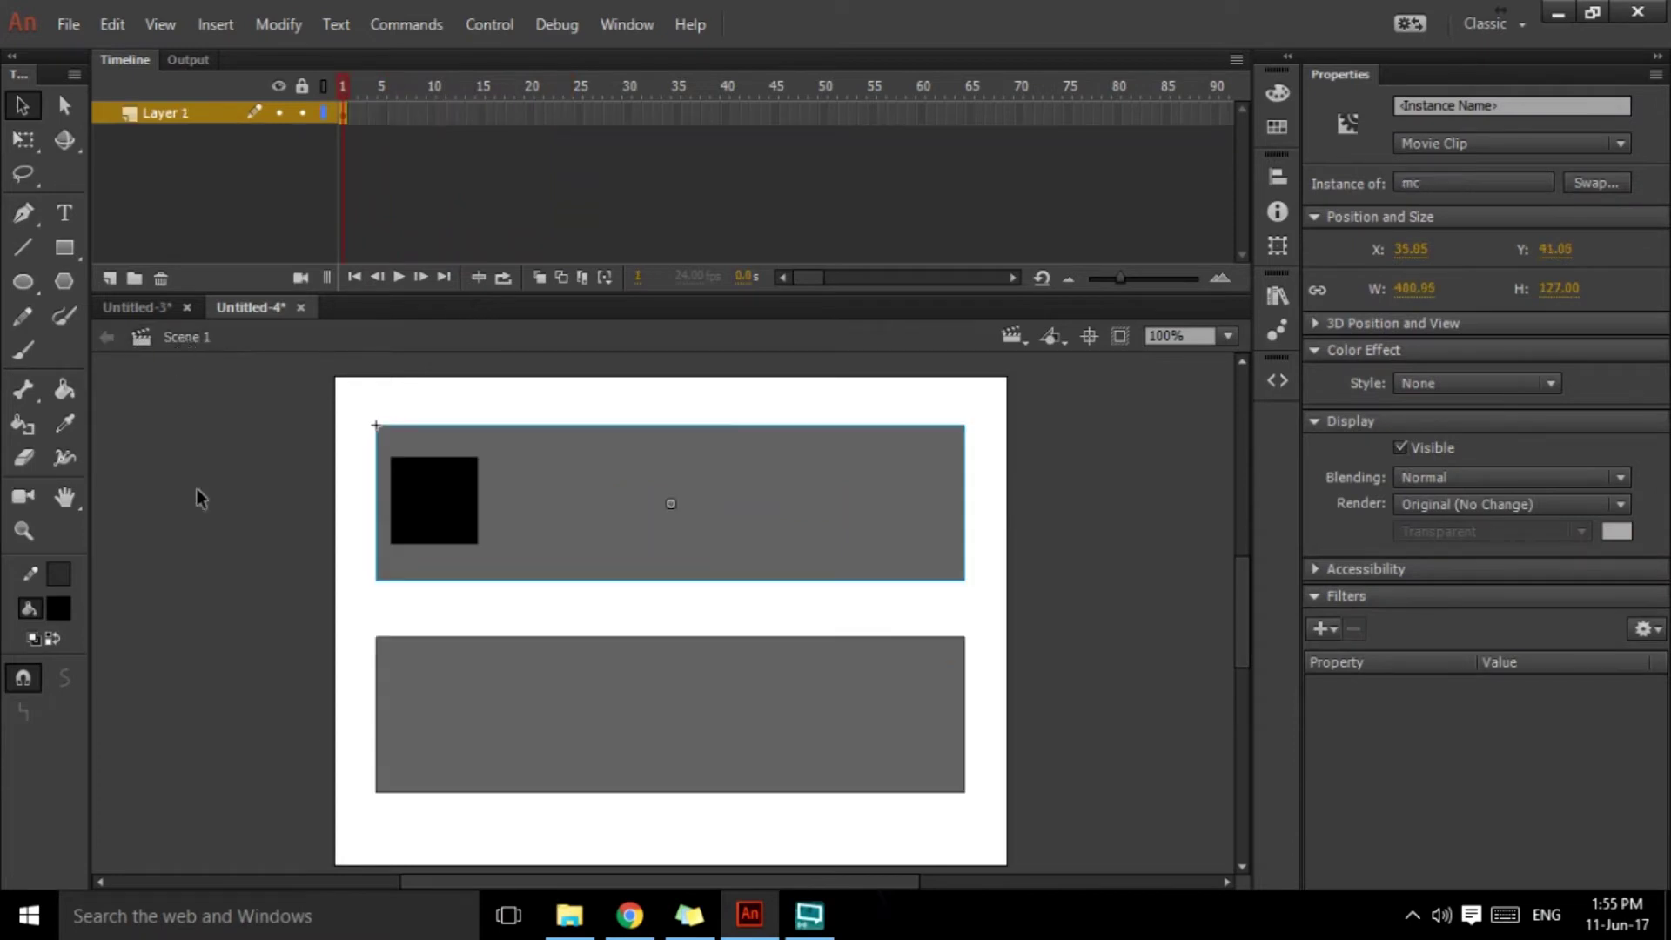
Edit the graphic symbol in place, lock the bar layer, and add a new layer.
{"action": "double_click", "coordinate": [515, 723]}
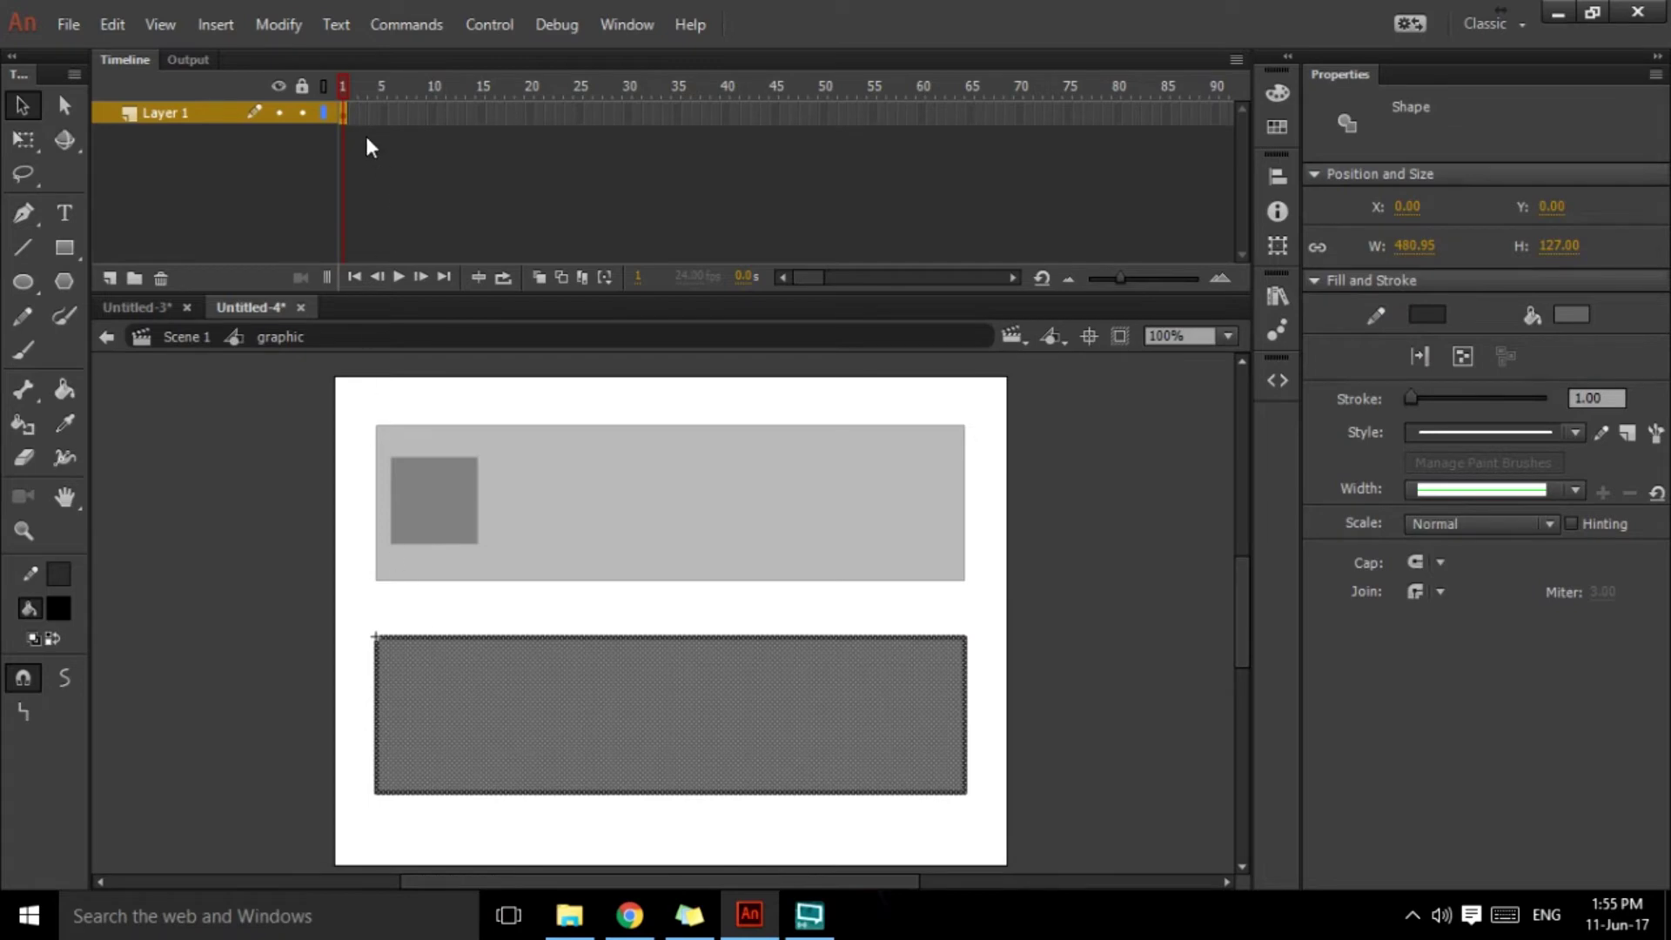
{"action": "left_click", "coordinate": [302, 113]}
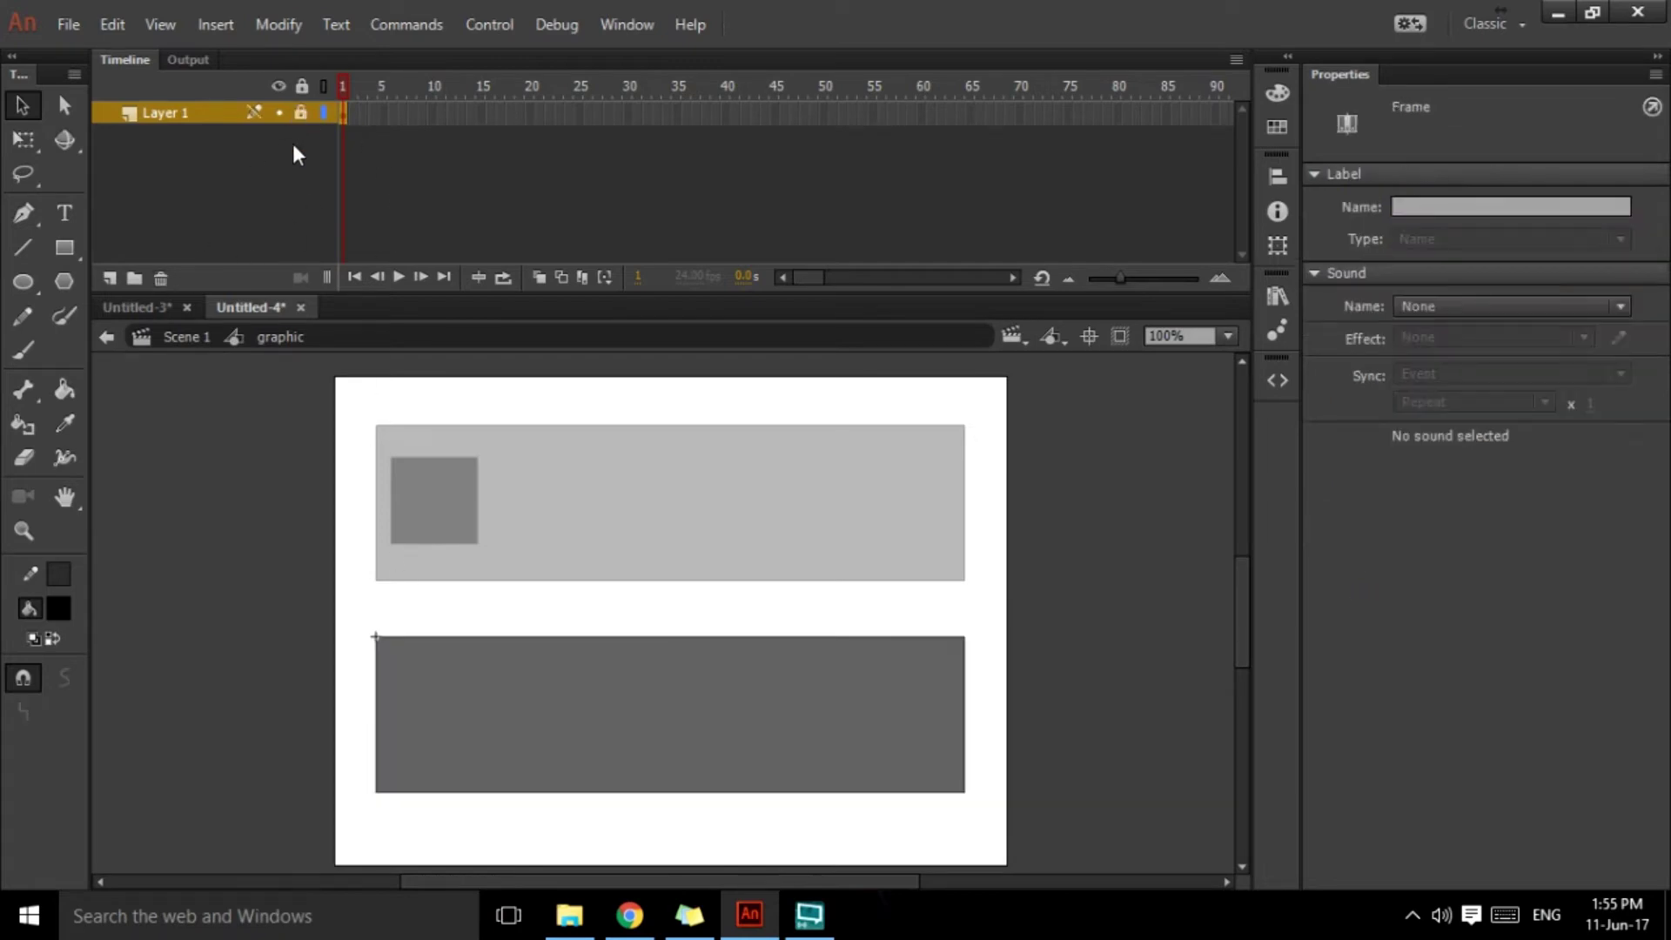
{"action": "left_click", "coordinate": [111, 279]}
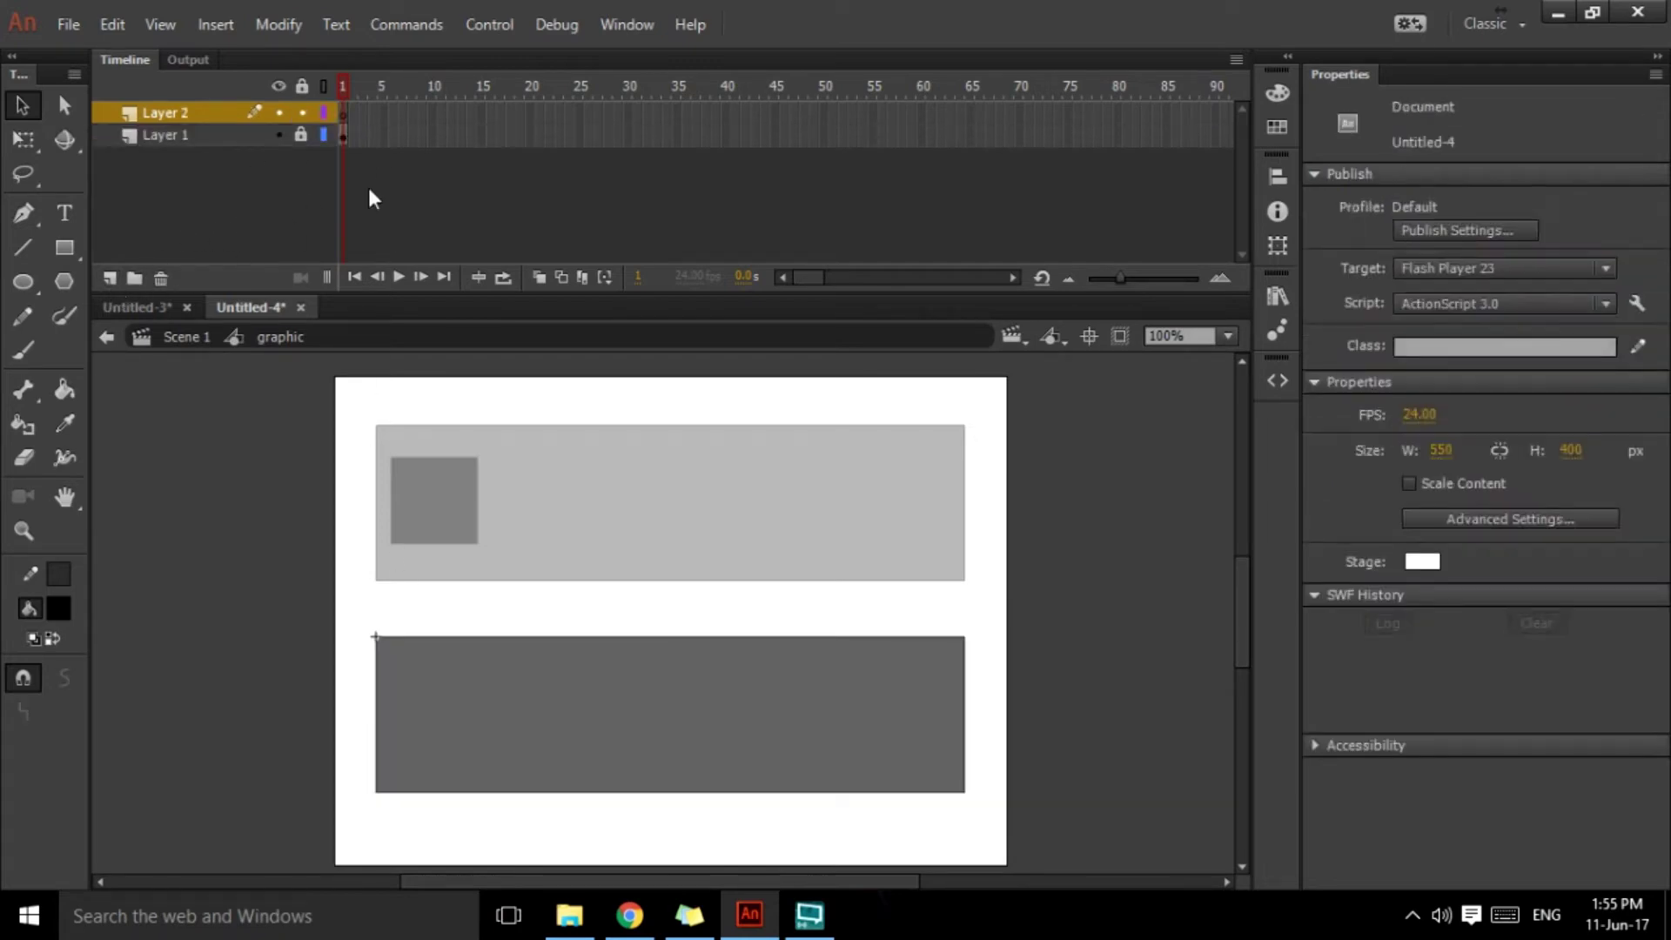
{"action": "left_click", "coordinate": [346, 114]}
Draw a black square at the lower bar's left end and convert it to a movie clip.
{"action": "left_click", "coordinate": [66, 247]}
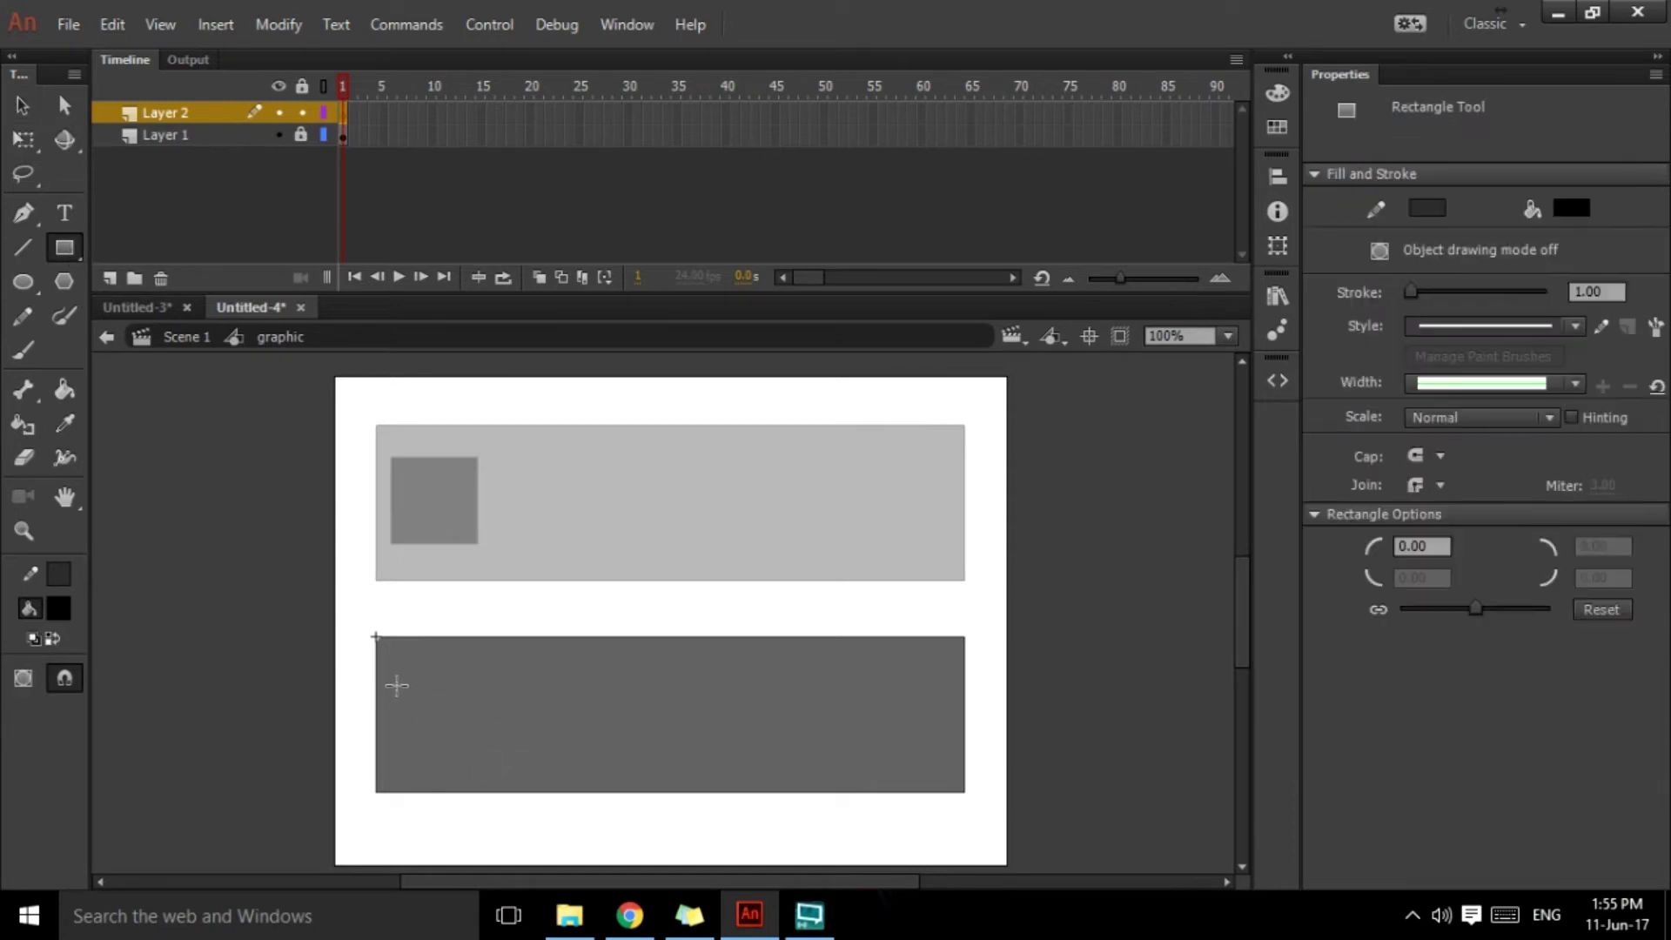
{"action": "left_click_drag", "start_coordinate": [393, 674], "coordinate": [478, 760]}
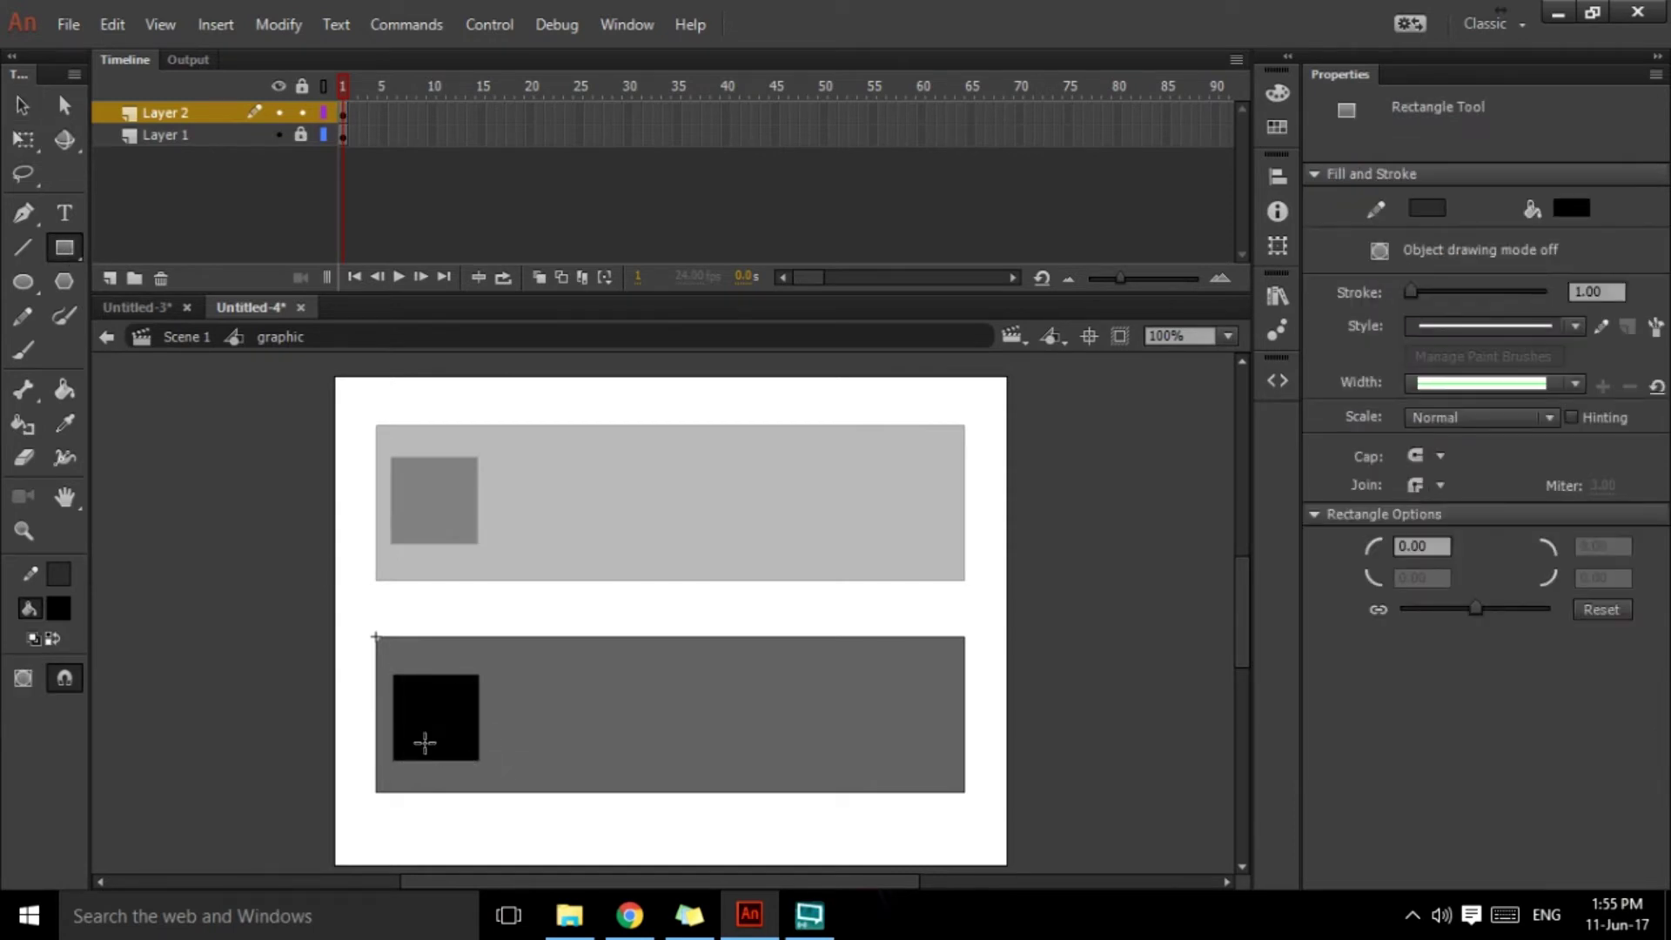
{"action": "left_click", "coordinate": [22, 106]}
{"action": "left_click", "coordinate": [418, 714]}
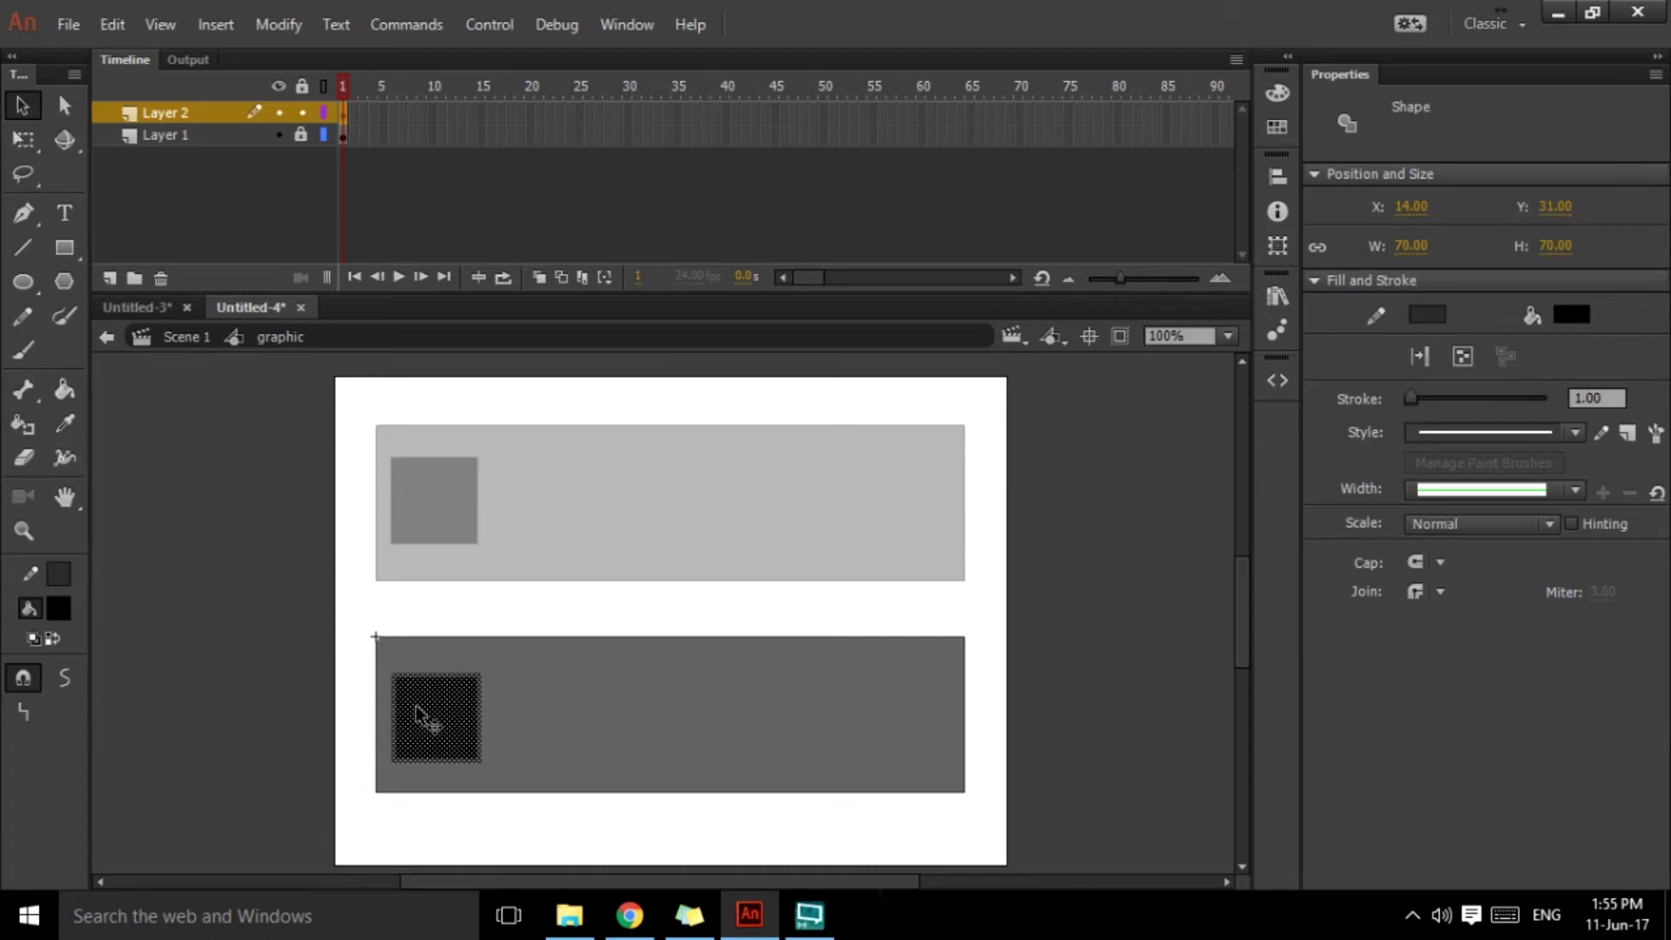
{"action": "key", "text": "F8"}
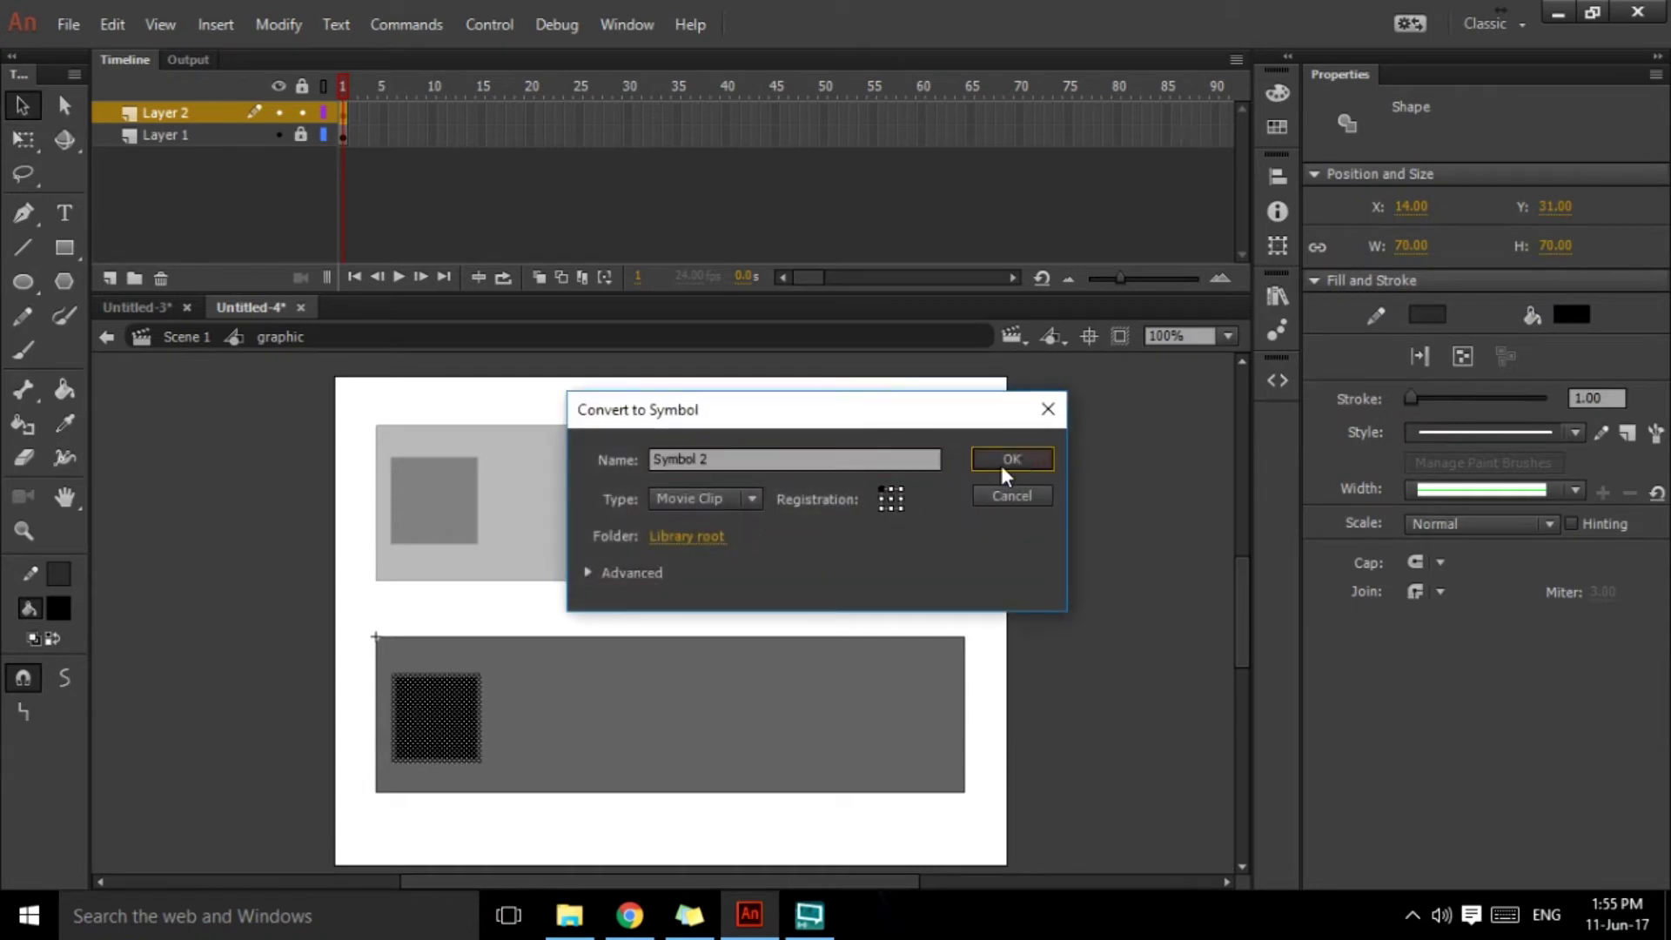
{"action": "left_click", "coordinate": [999, 461]}
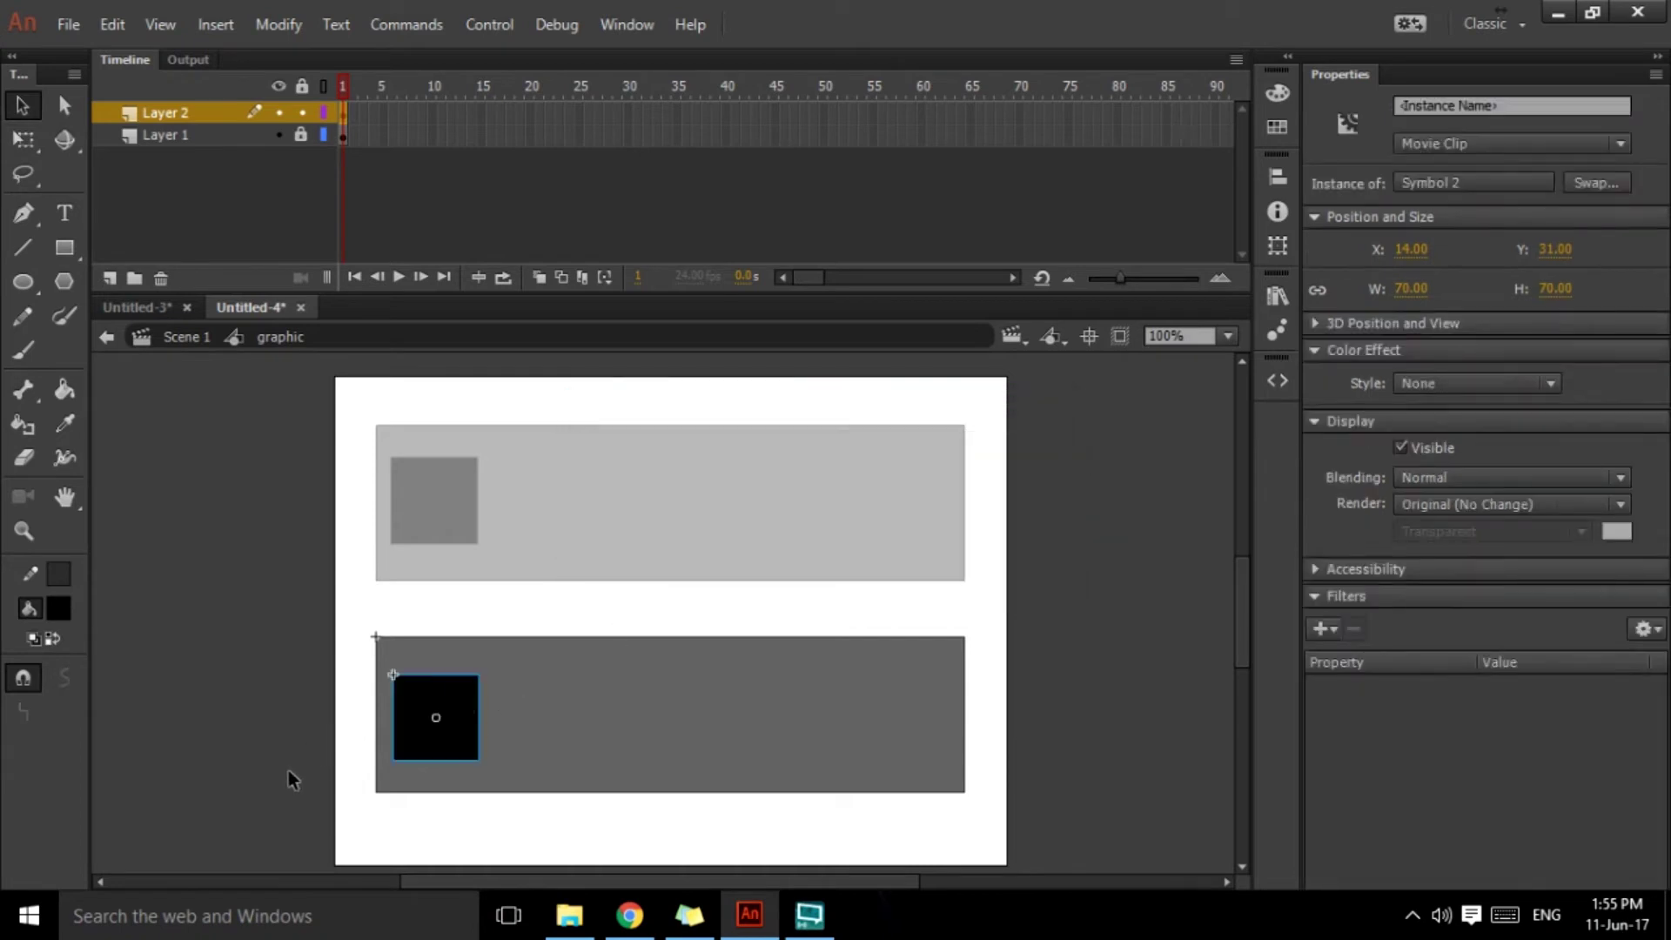
Motion-tween the square to the bar's right end, extending the bar layer to frame 24, and play it.
{"action": "right_click", "coordinate": [353, 113]}
{"action": "left_click", "coordinate": [392, 123]}
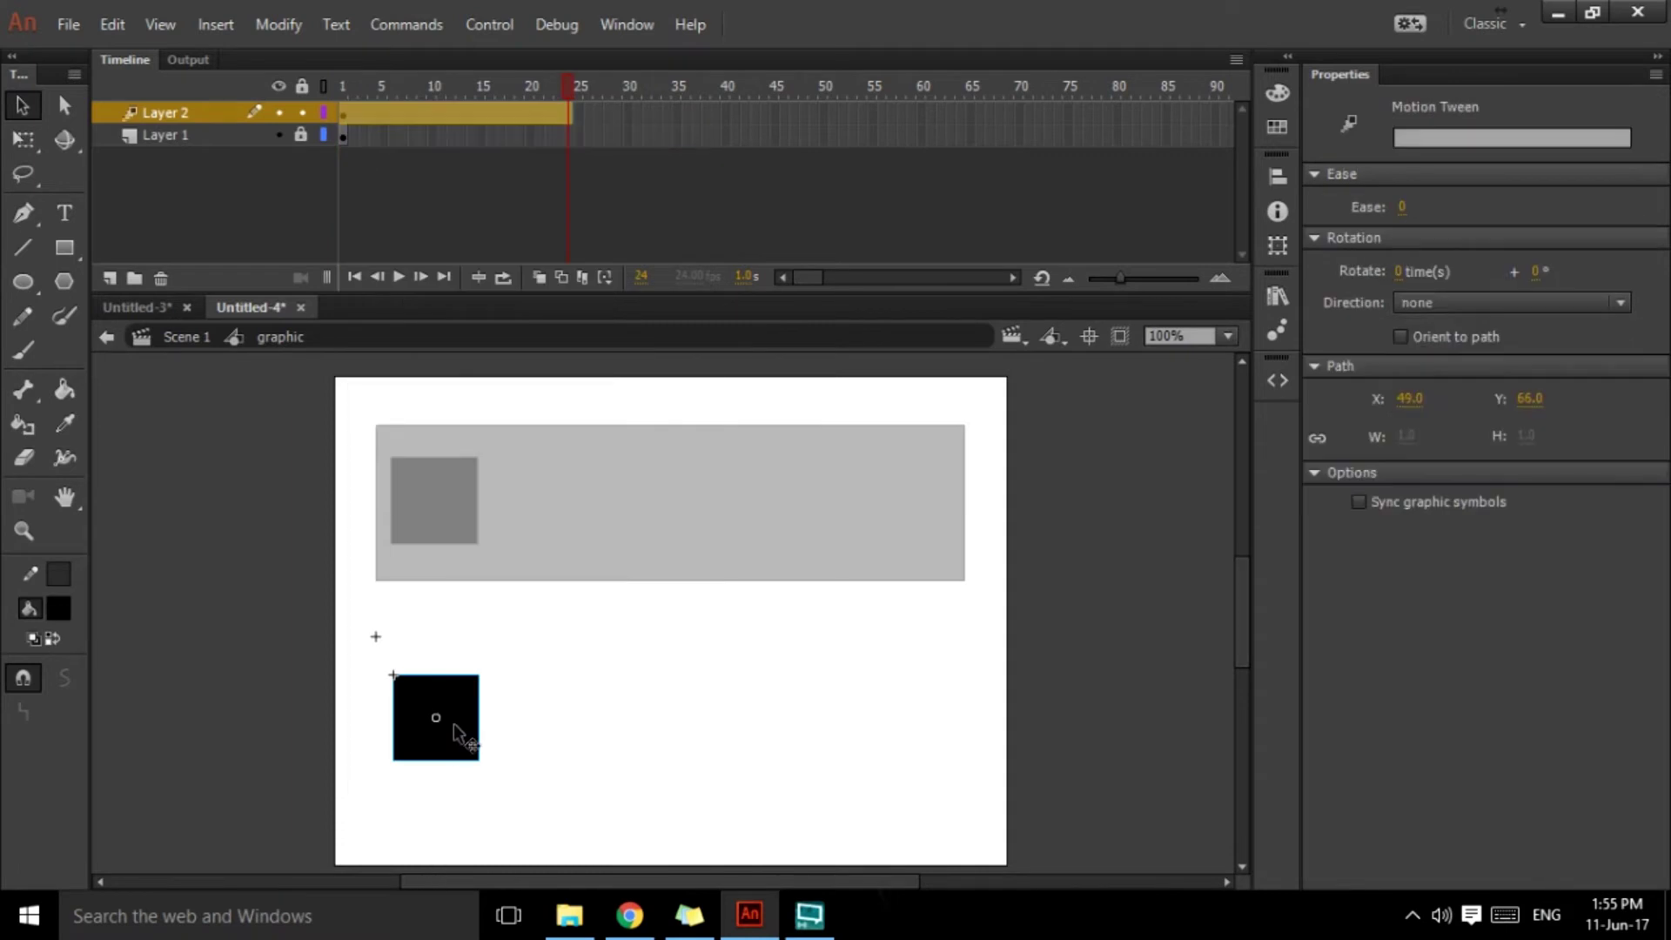
{"action": "left_click", "coordinate": [574, 137]}
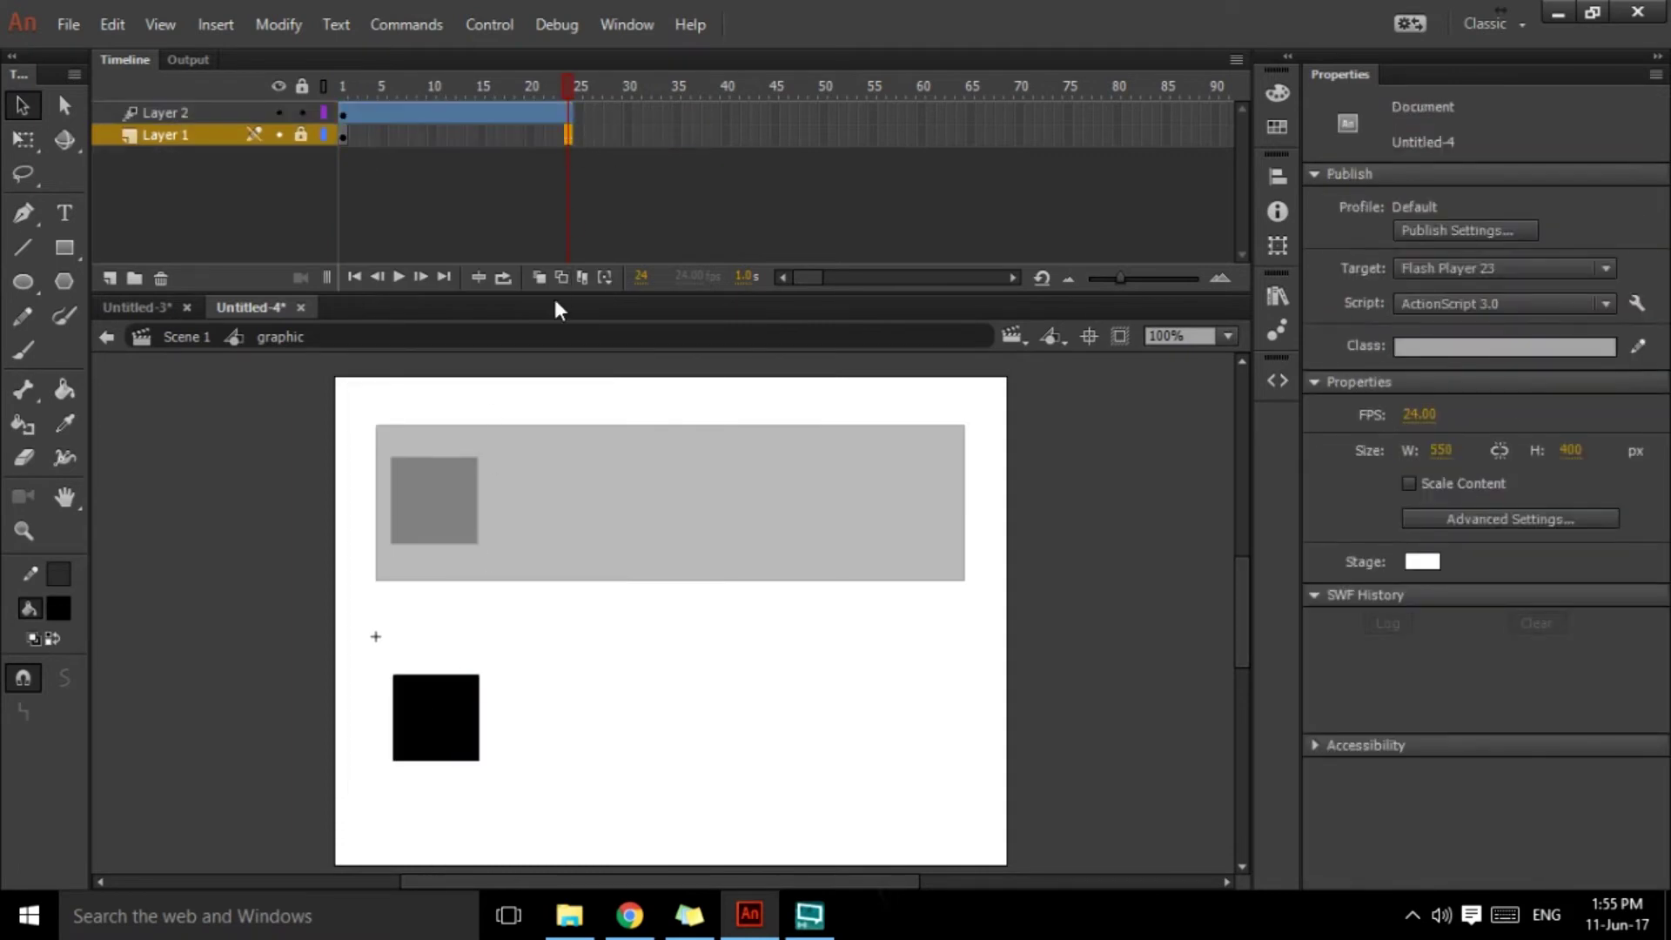
{"action": "key", "text": "F5"}
{"action": "left_click", "coordinate": [567, 112]}
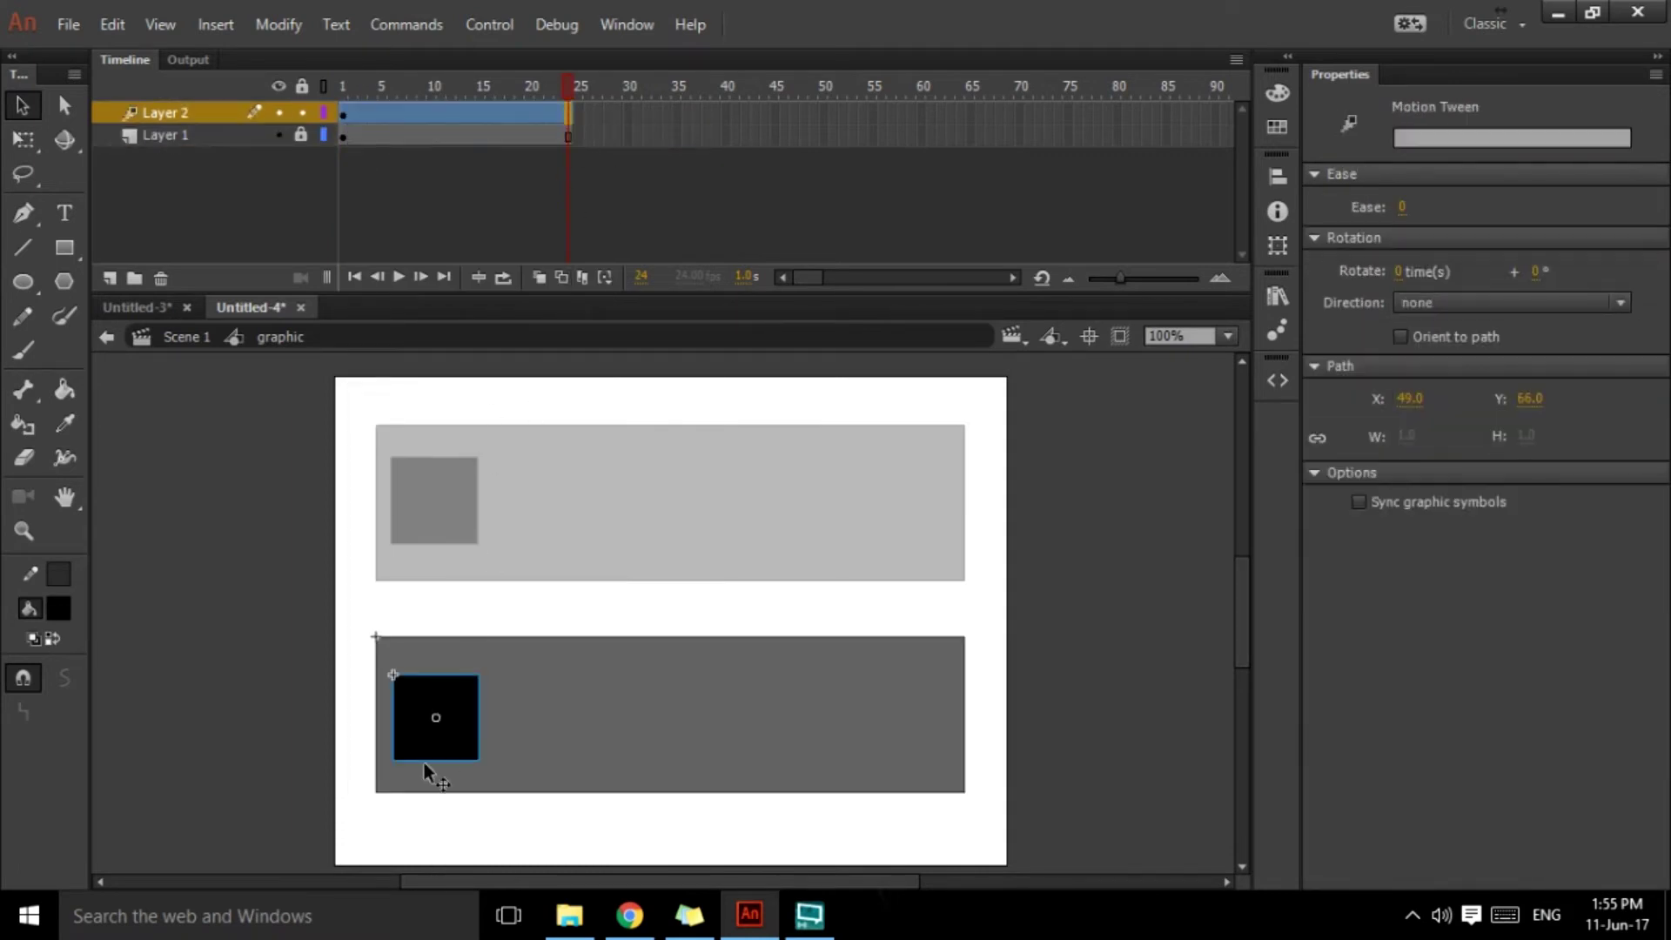
{"action": "left_click_drag", "start_coordinate": [425, 760], "coordinate": [917, 753]}
{"action": "key", "text": "Return"}
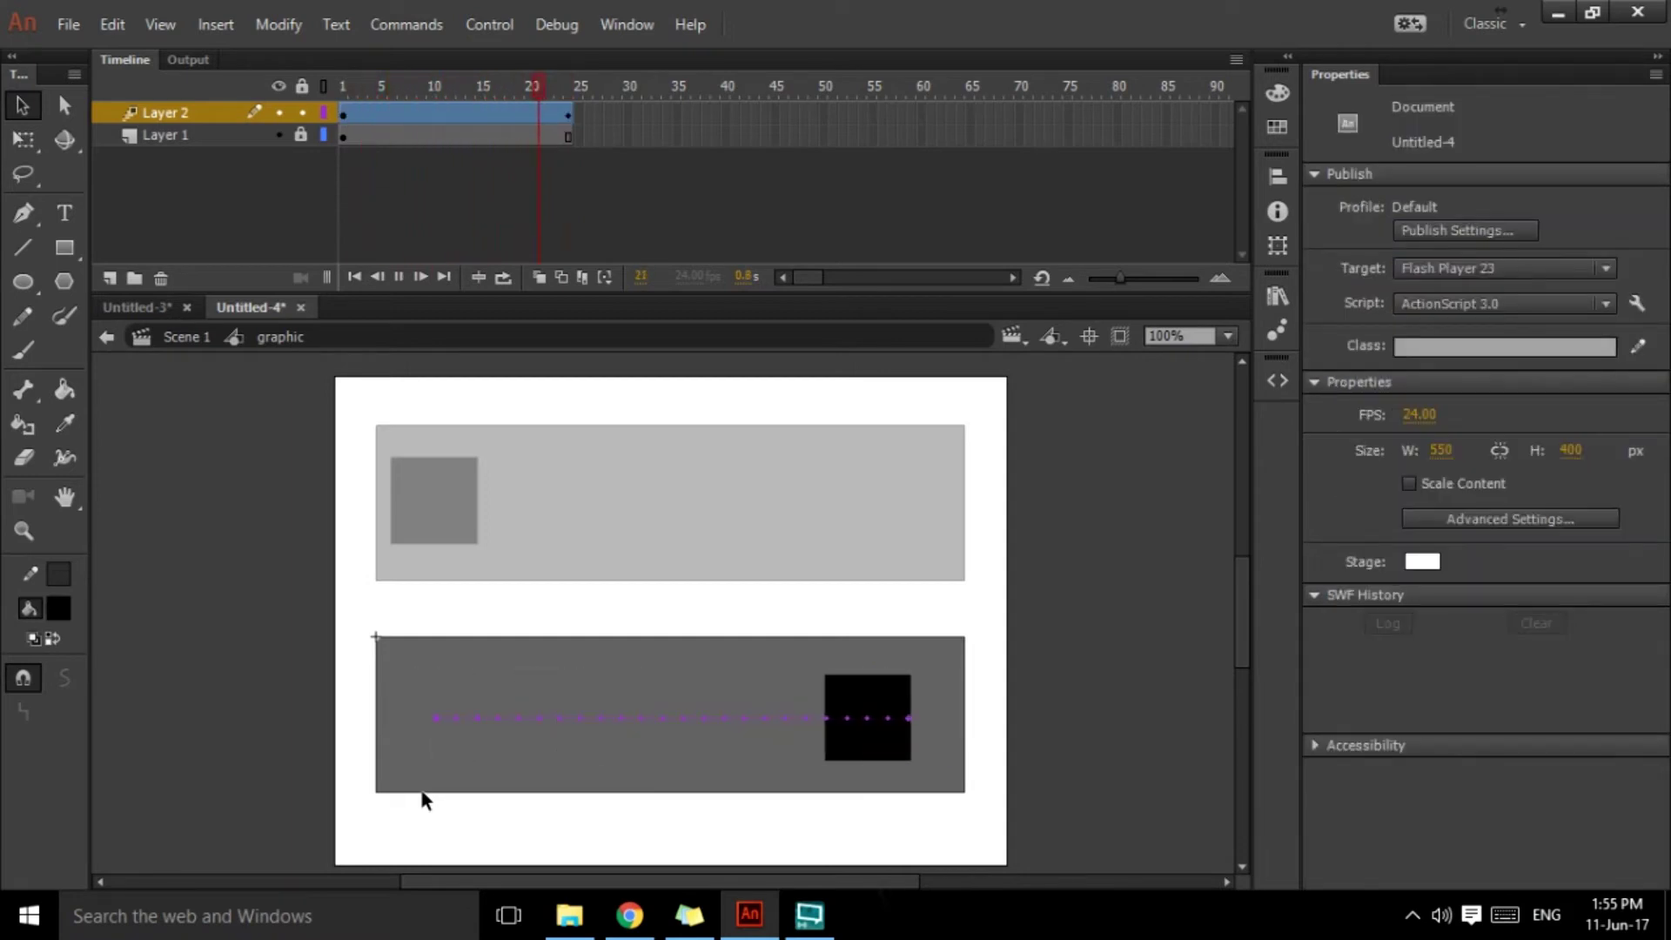
Exit the graphic symbol to Scene 1, where both bars show their black squares.
{"action": "left_click", "coordinate": [187, 341]}
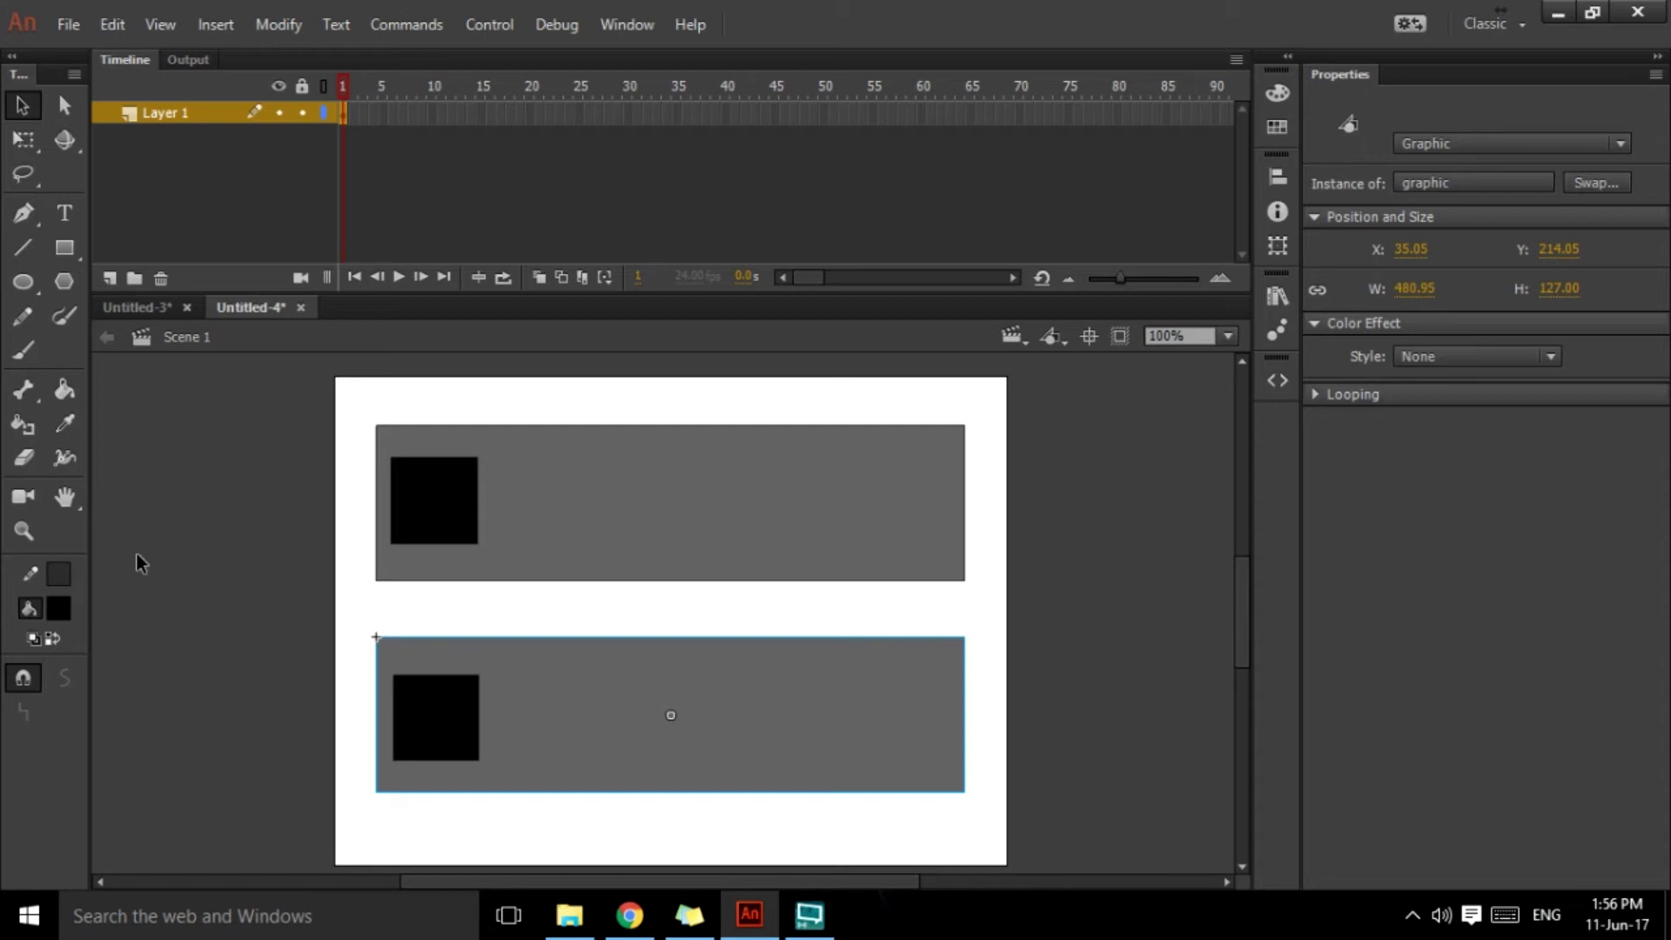
{"action": "key", "text": "ctrl+Return"}
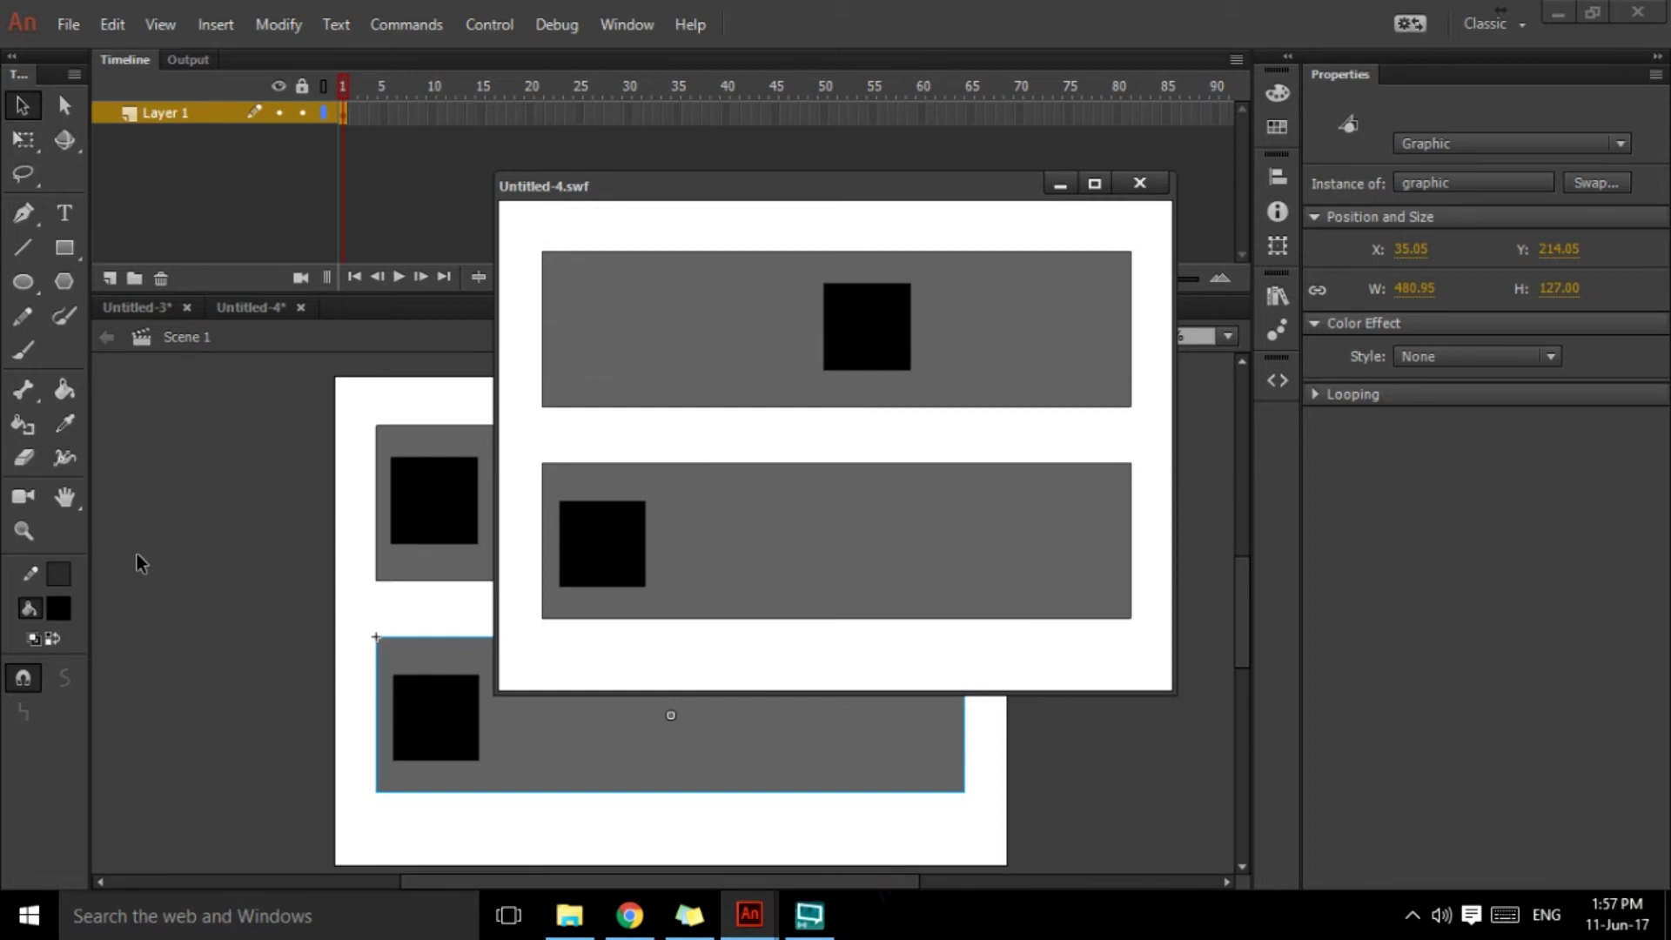
{"action": "key", "text": "ctrl+w"}
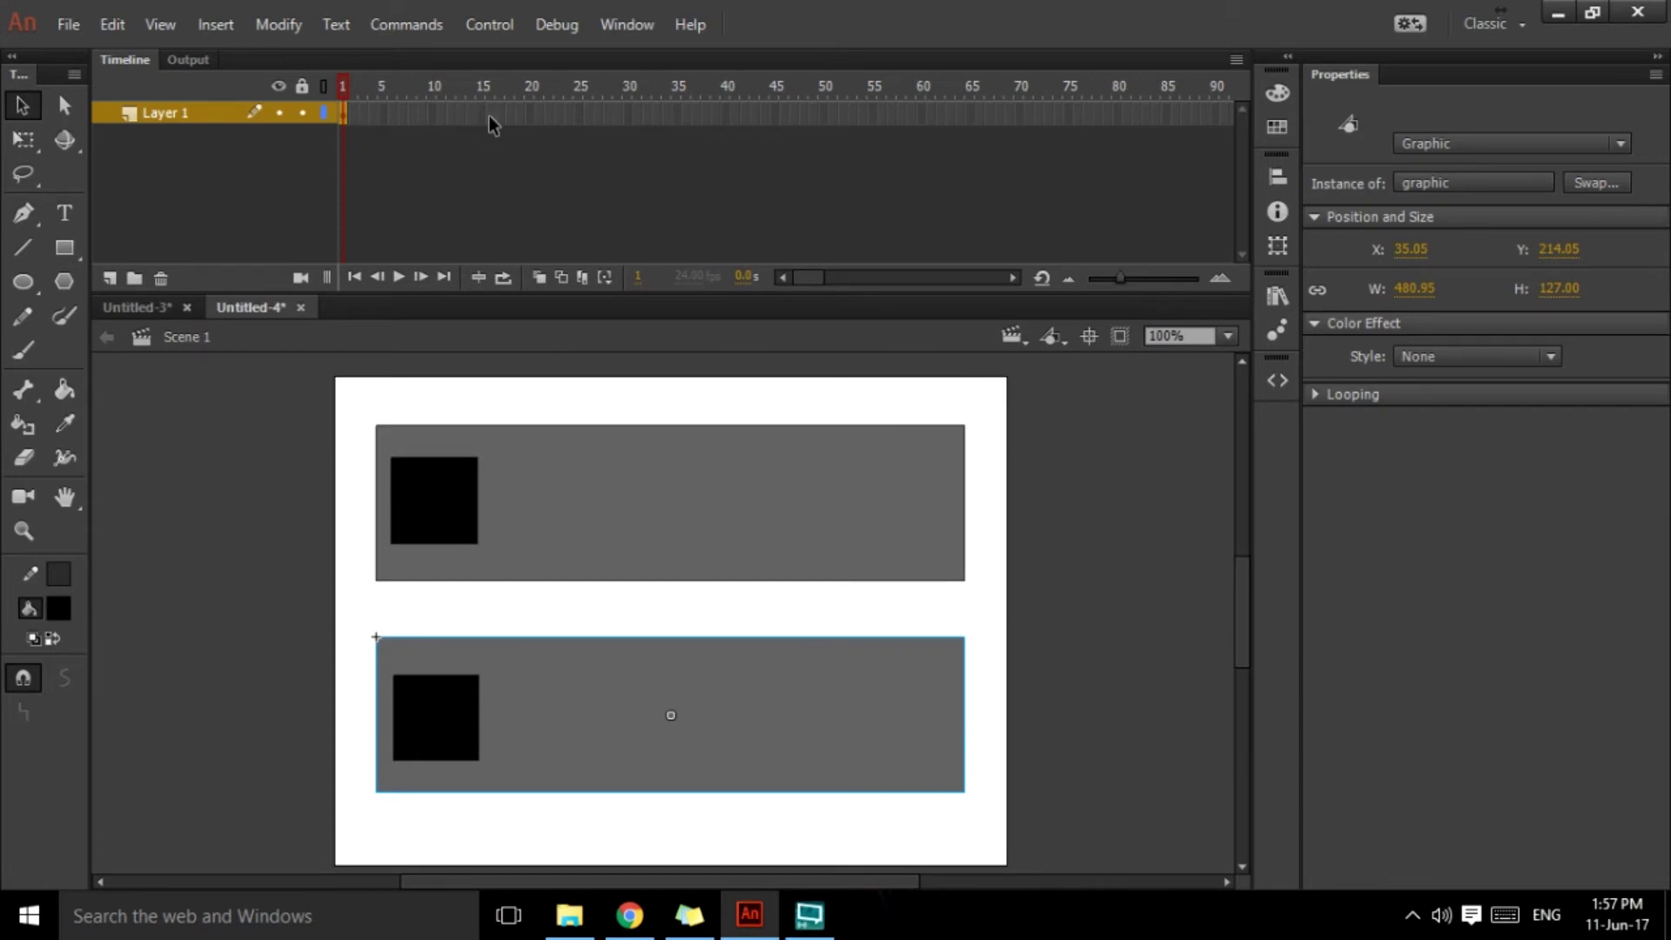
Extend Layer 1 to frame 15 with F5, scrub to preview, then check each bar.
{"action": "left_click", "coordinate": [486, 113]}
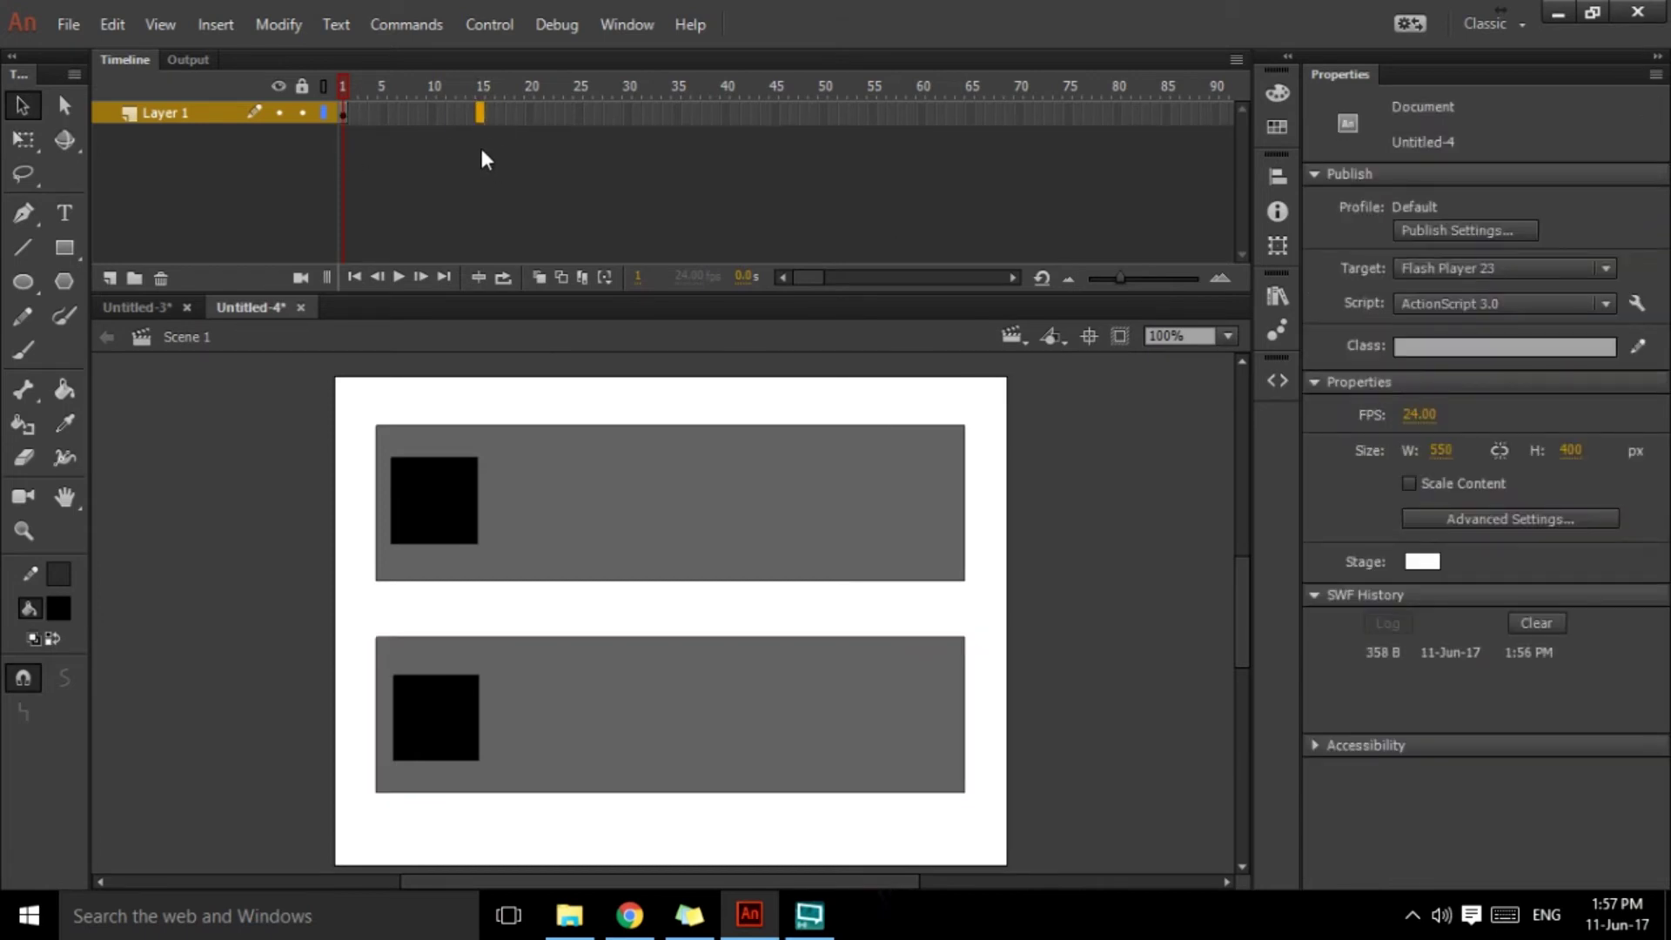
{"action": "key", "text": "F5"}
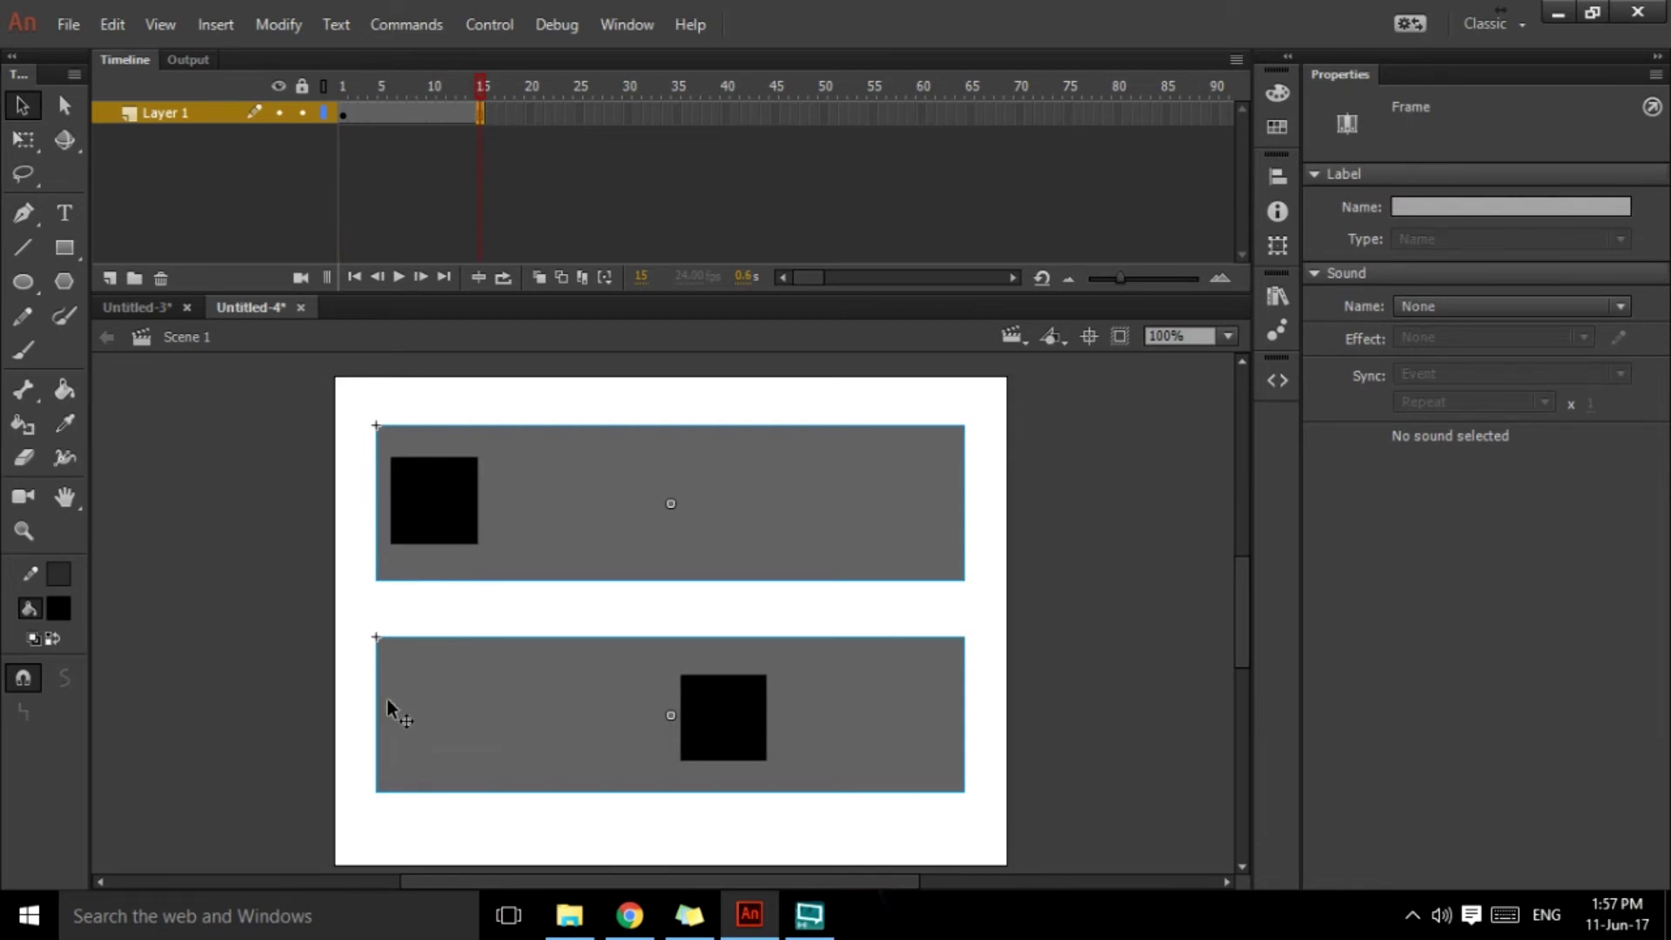
{"action": "left_click_drag", "start_coordinate": [467, 95], "coordinate": [333, 114]}
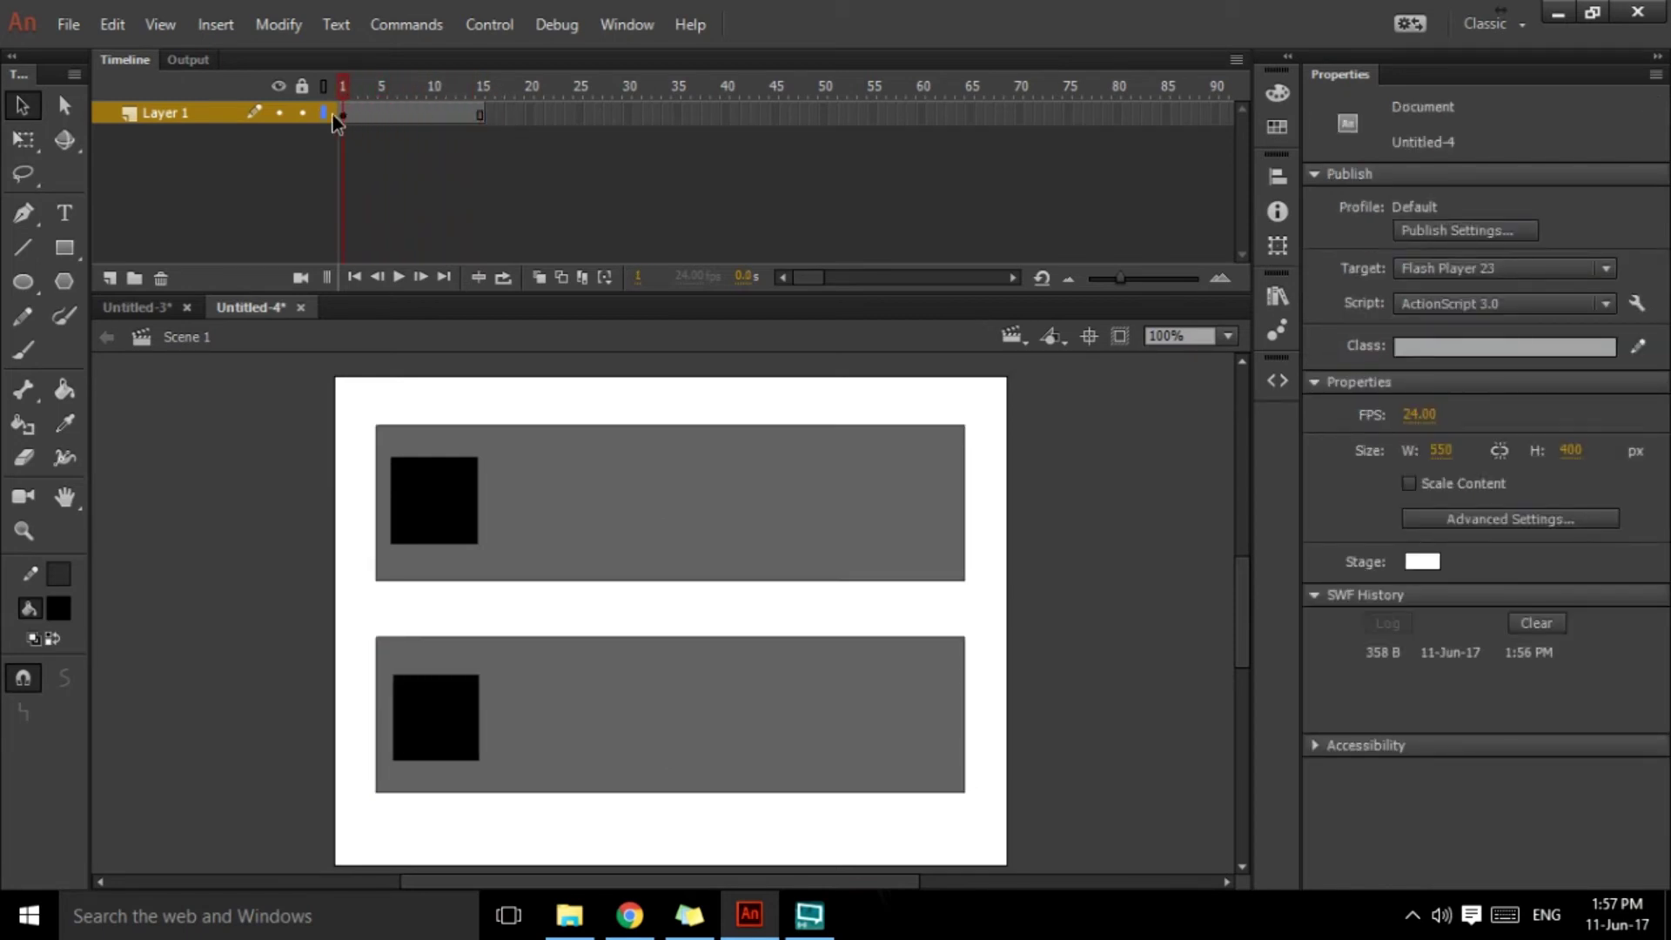
{"action": "left_click", "coordinate": [595, 478]}
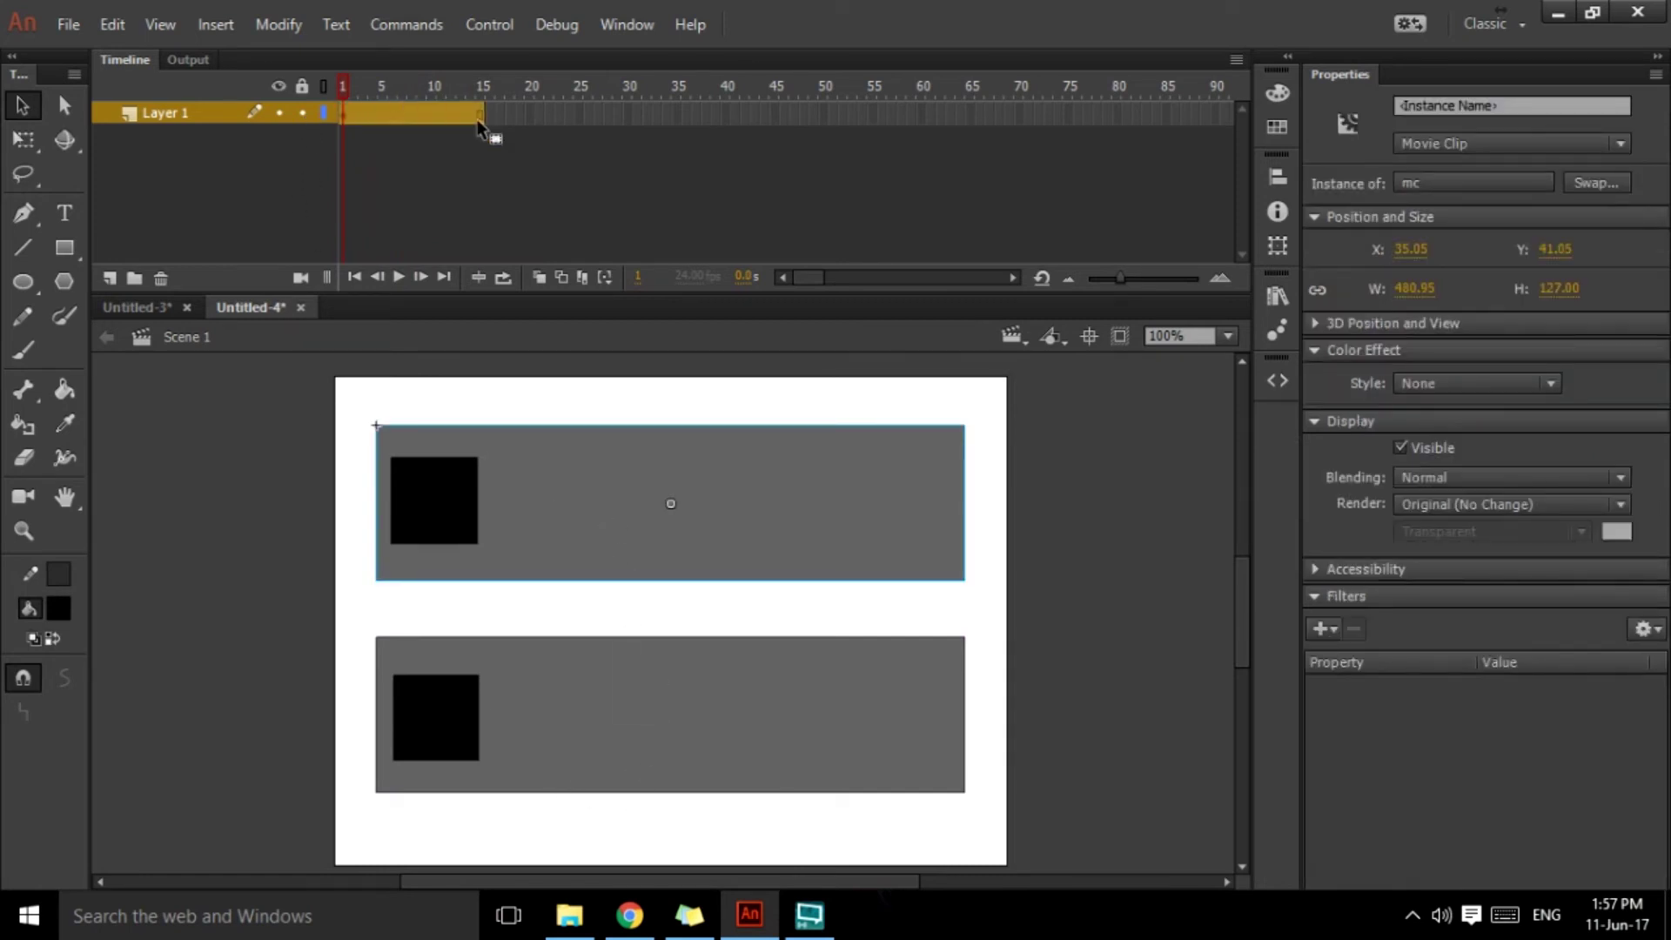
{"action": "left_click", "coordinate": [603, 710]}
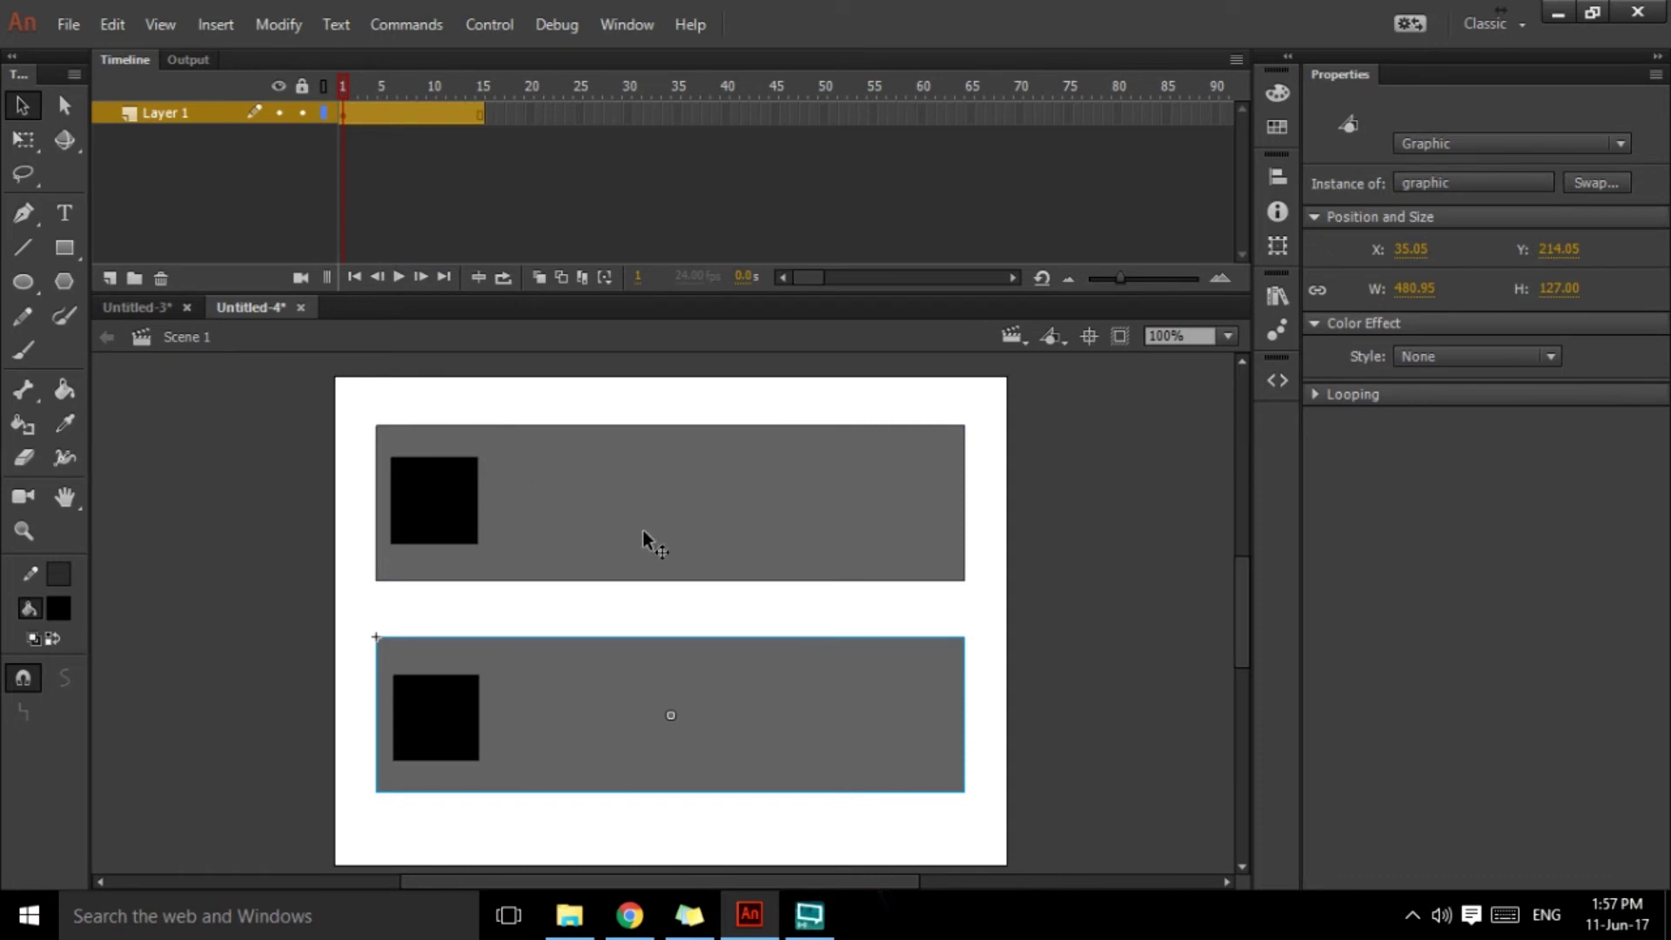
{"action": "left_click", "coordinate": [691, 515]}
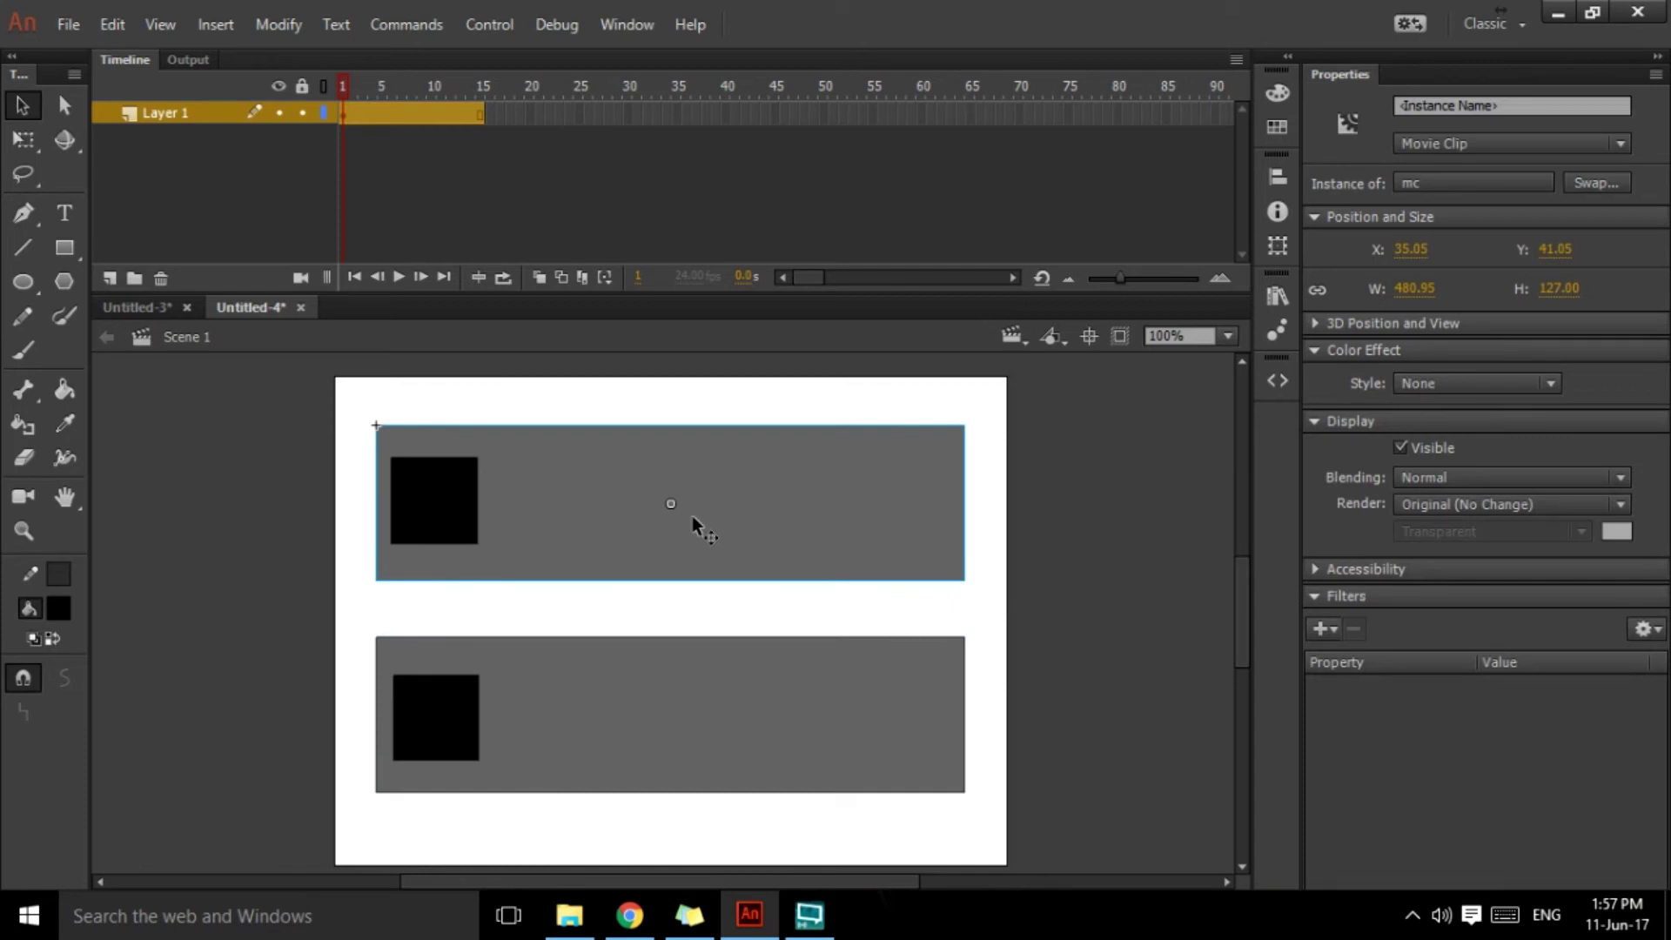
{"action": "key", "text": "ctrl+Return"}
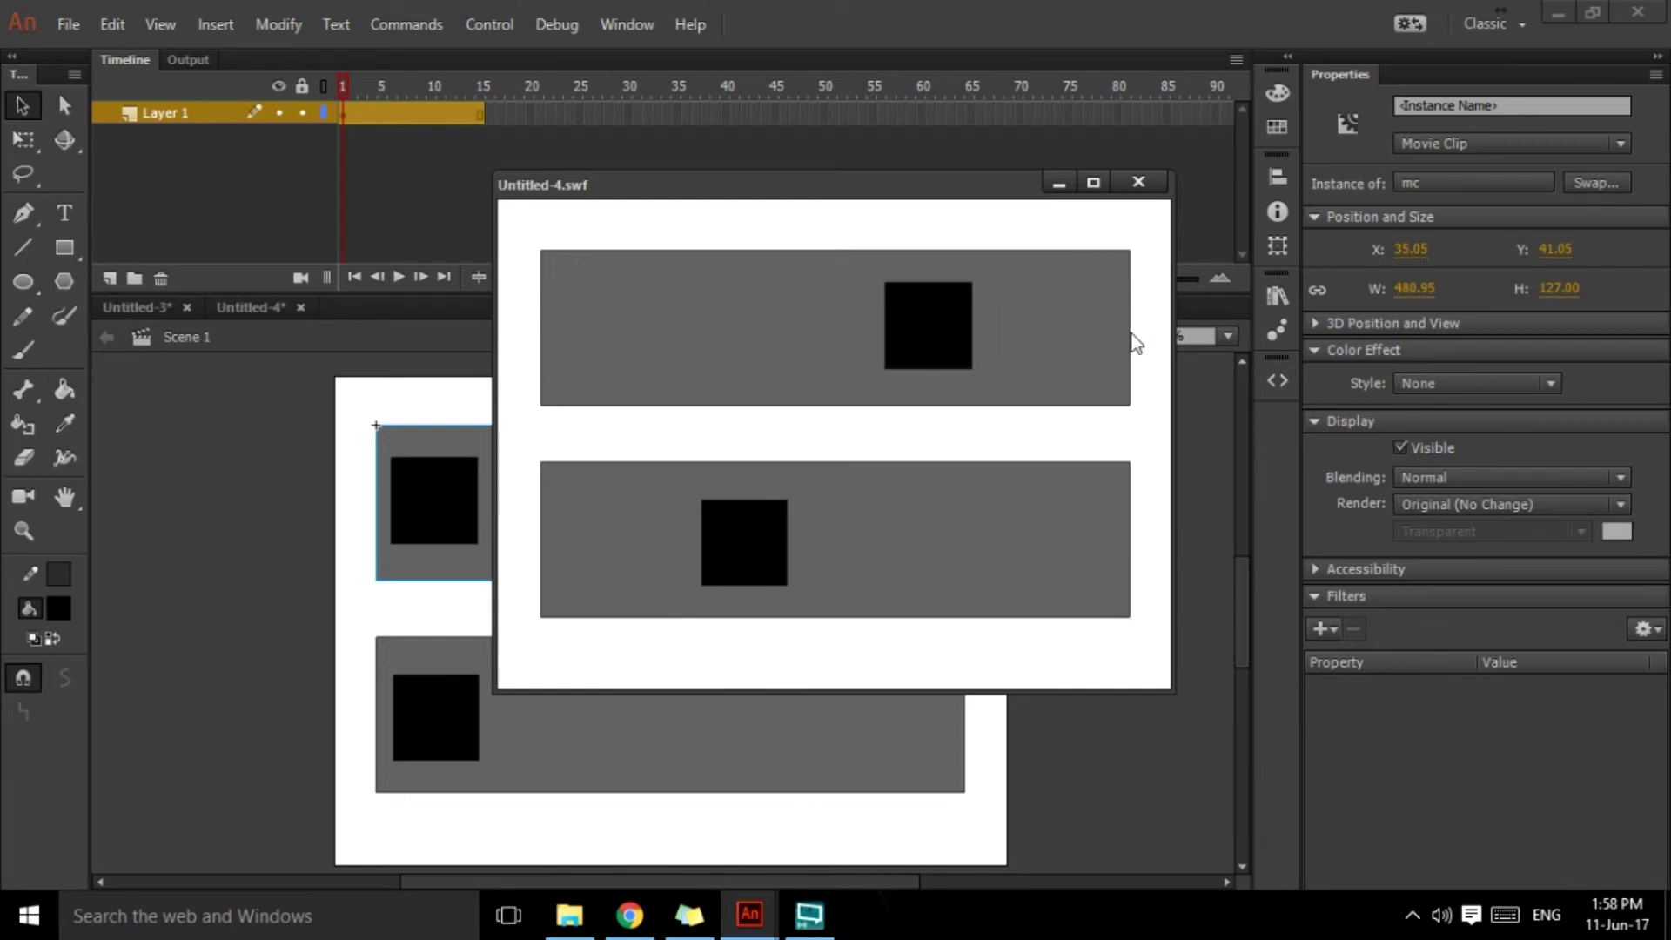
{"action": "left_click", "coordinate": [1137, 181]}
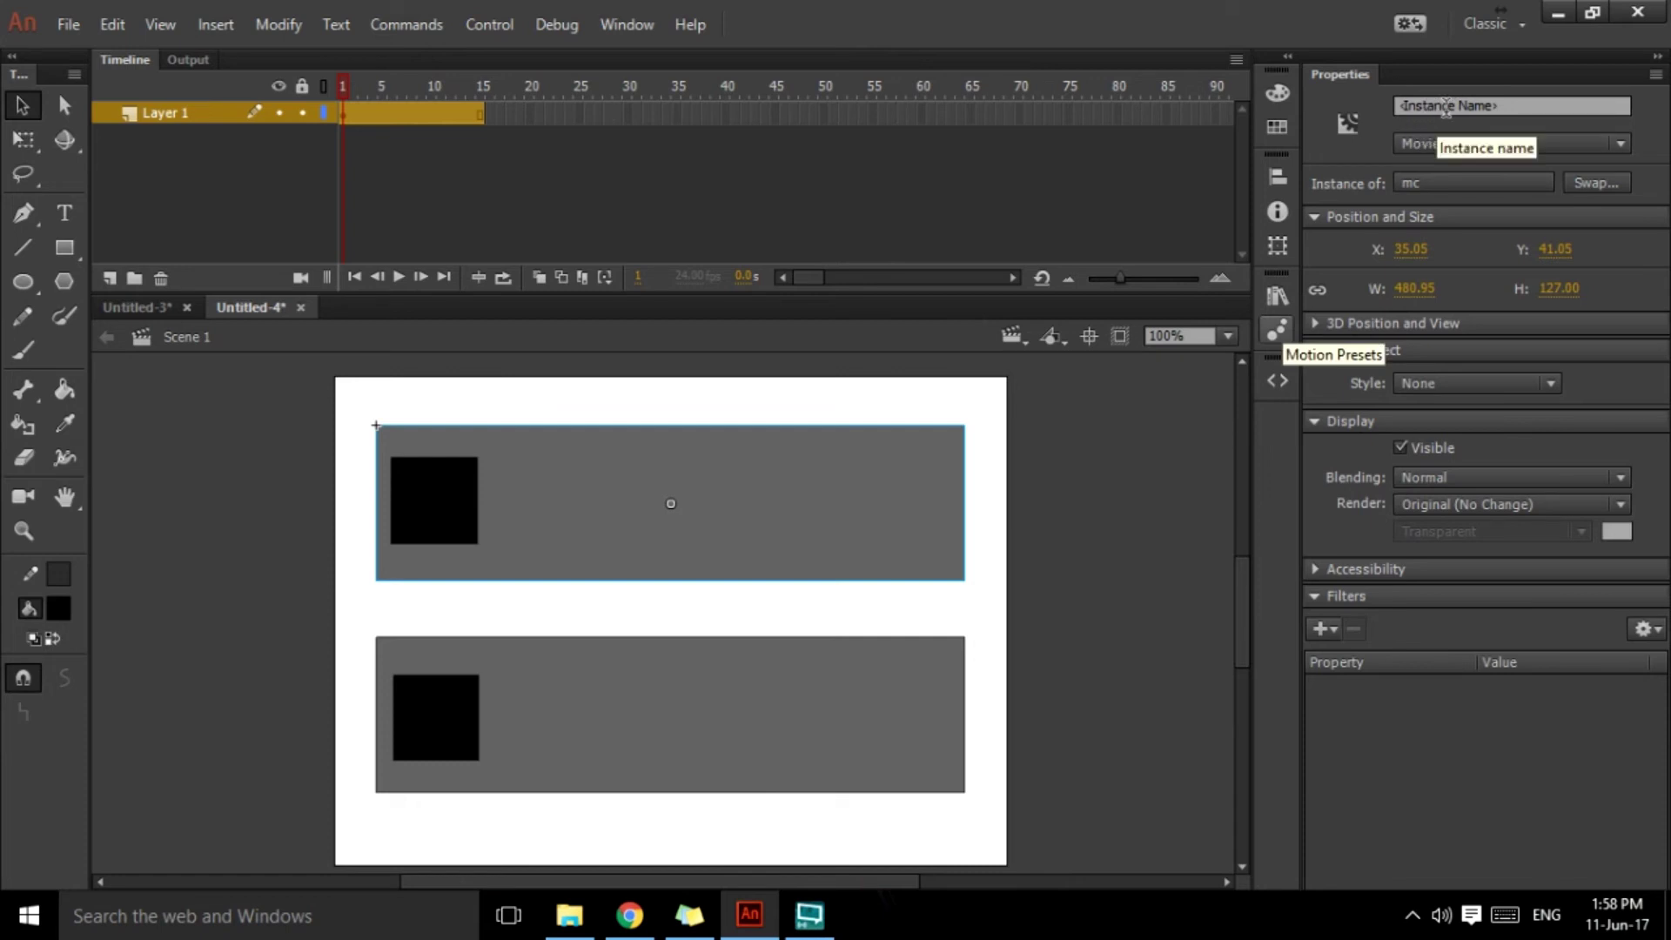
Select both the movie clip and graphic bars and move them down about 52 px.
{"action": "left_click", "coordinate": [637, 739]}
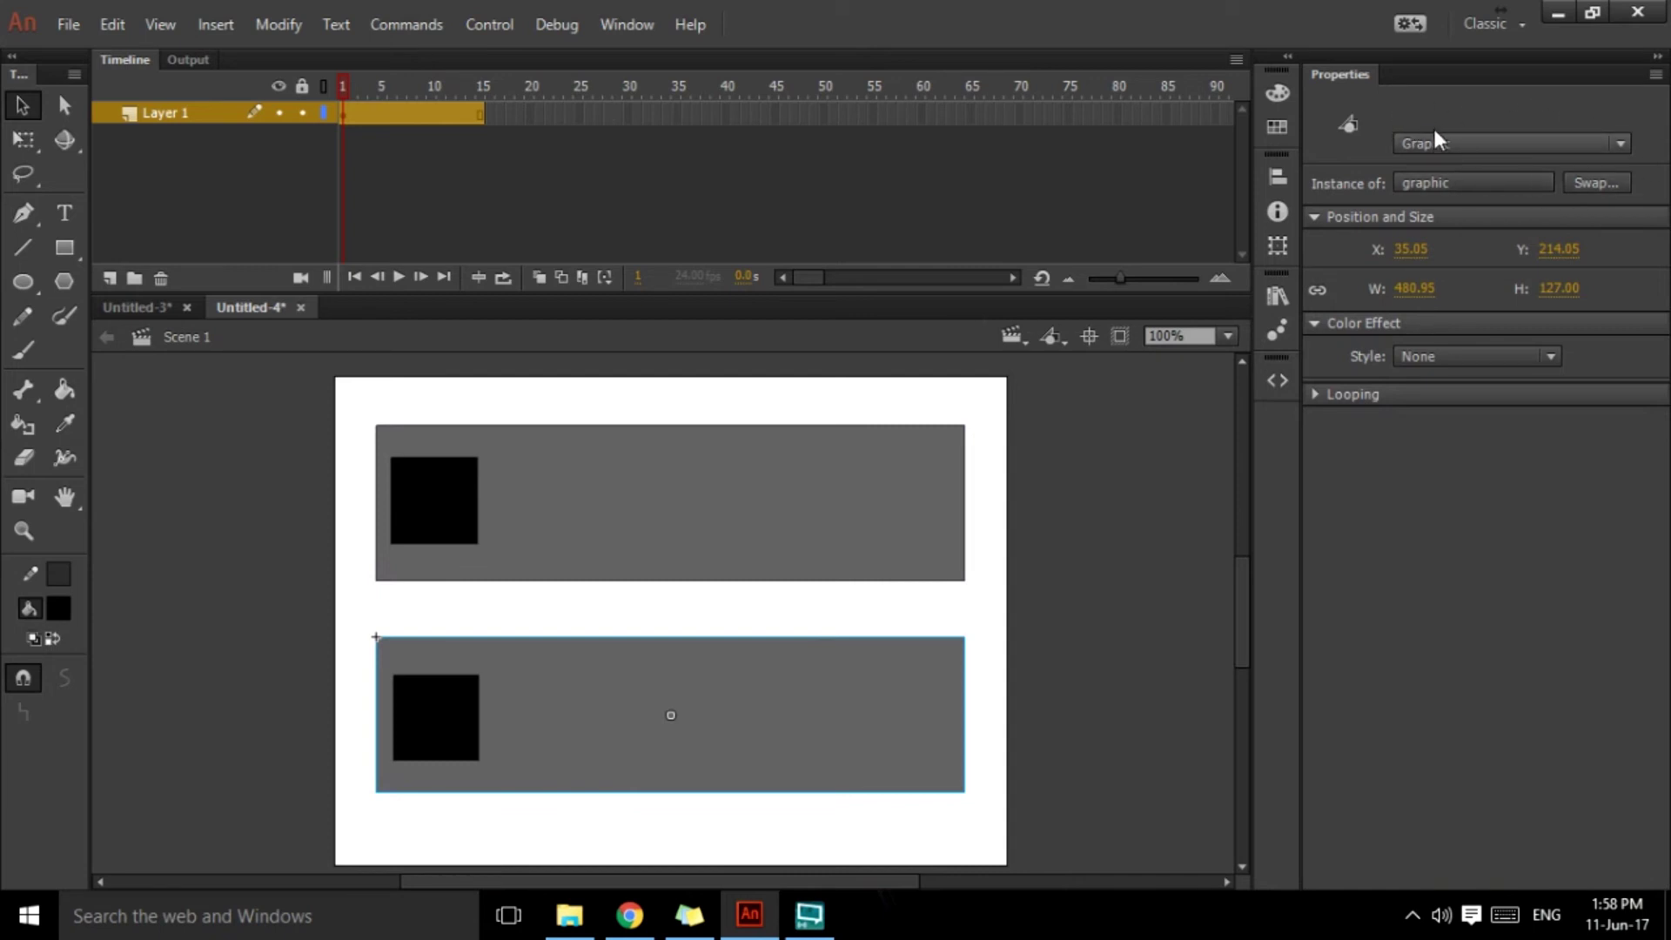
{"action": "left_click", "coordinate": [807, 530]}
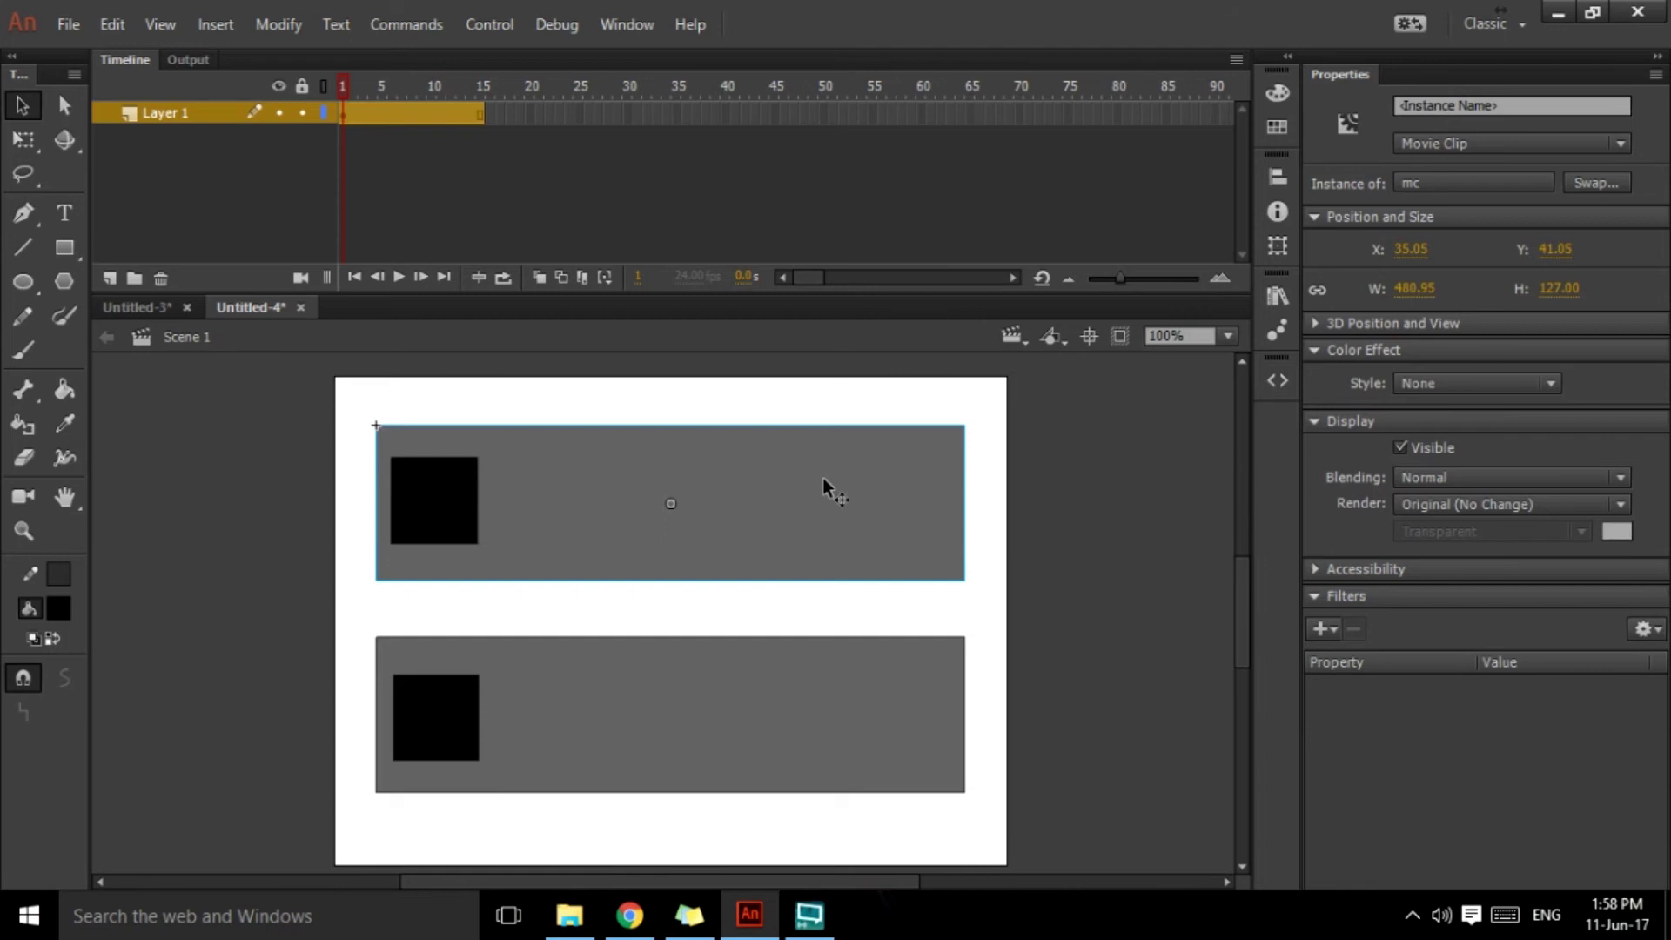
{"action": "left_click", "coordinate": [822, 682], "text": "shift"}
{"action": "left_click_drag", "start_coordinate": [850, 536], "coordinate": [852, 581]}
{"action": "left_click", "coordinate": [780, 424]}
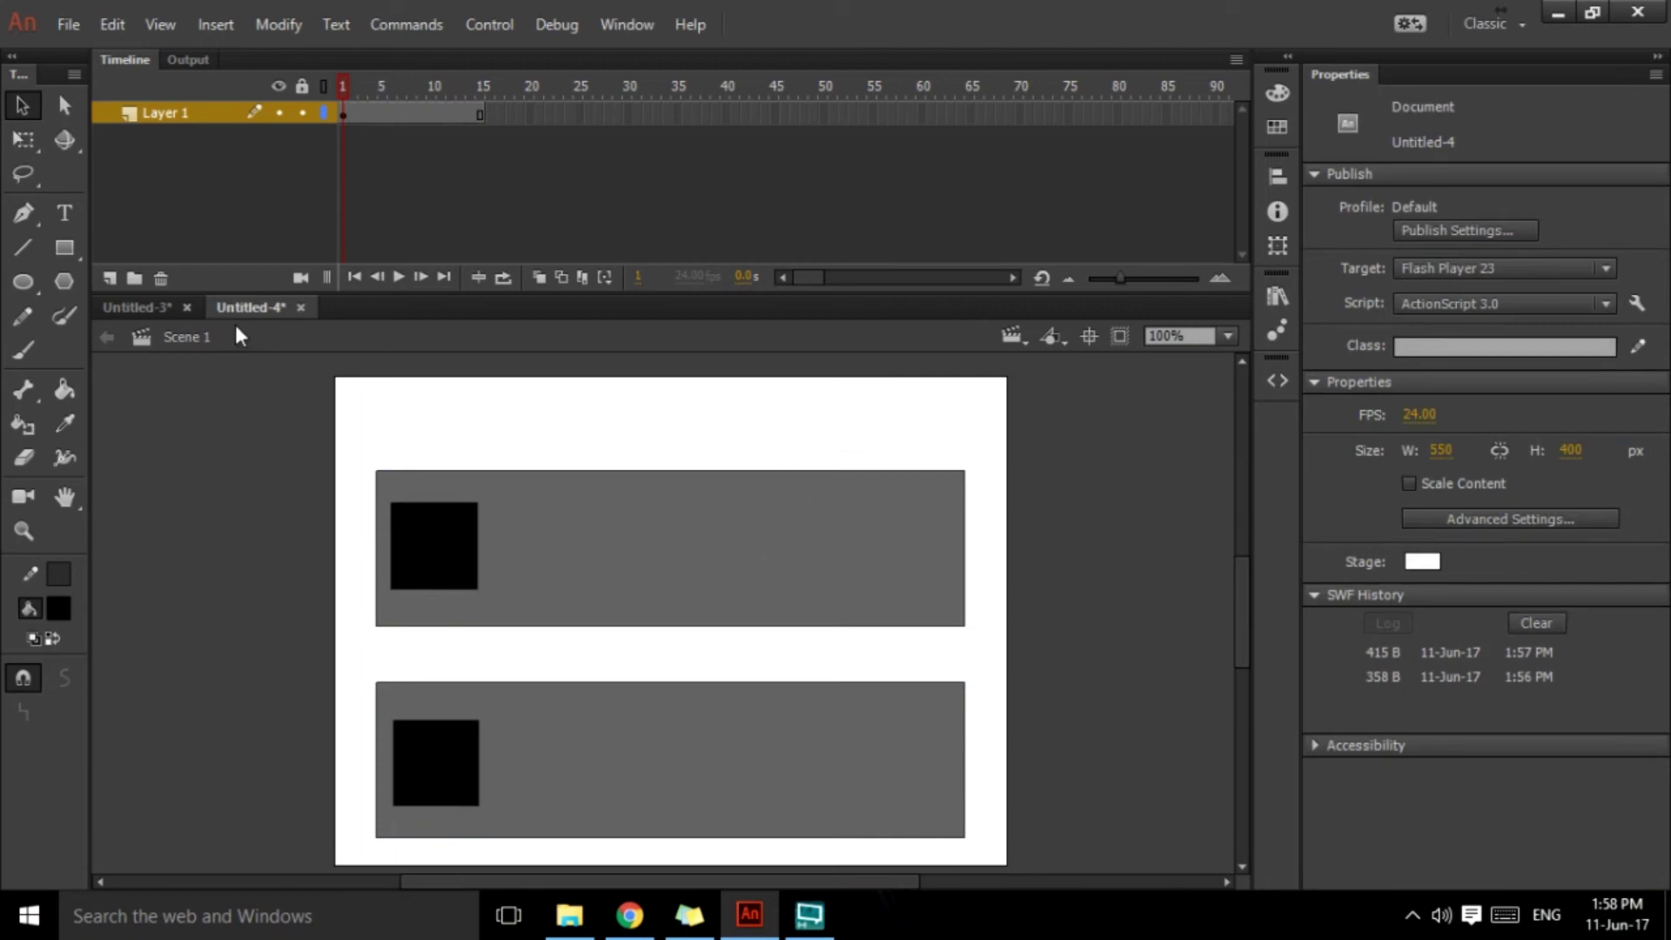
On a new Layer 2, draw a small black rectangle above the top bar's right end.
{"action": "left_click", "coordinate": [111, 279]}
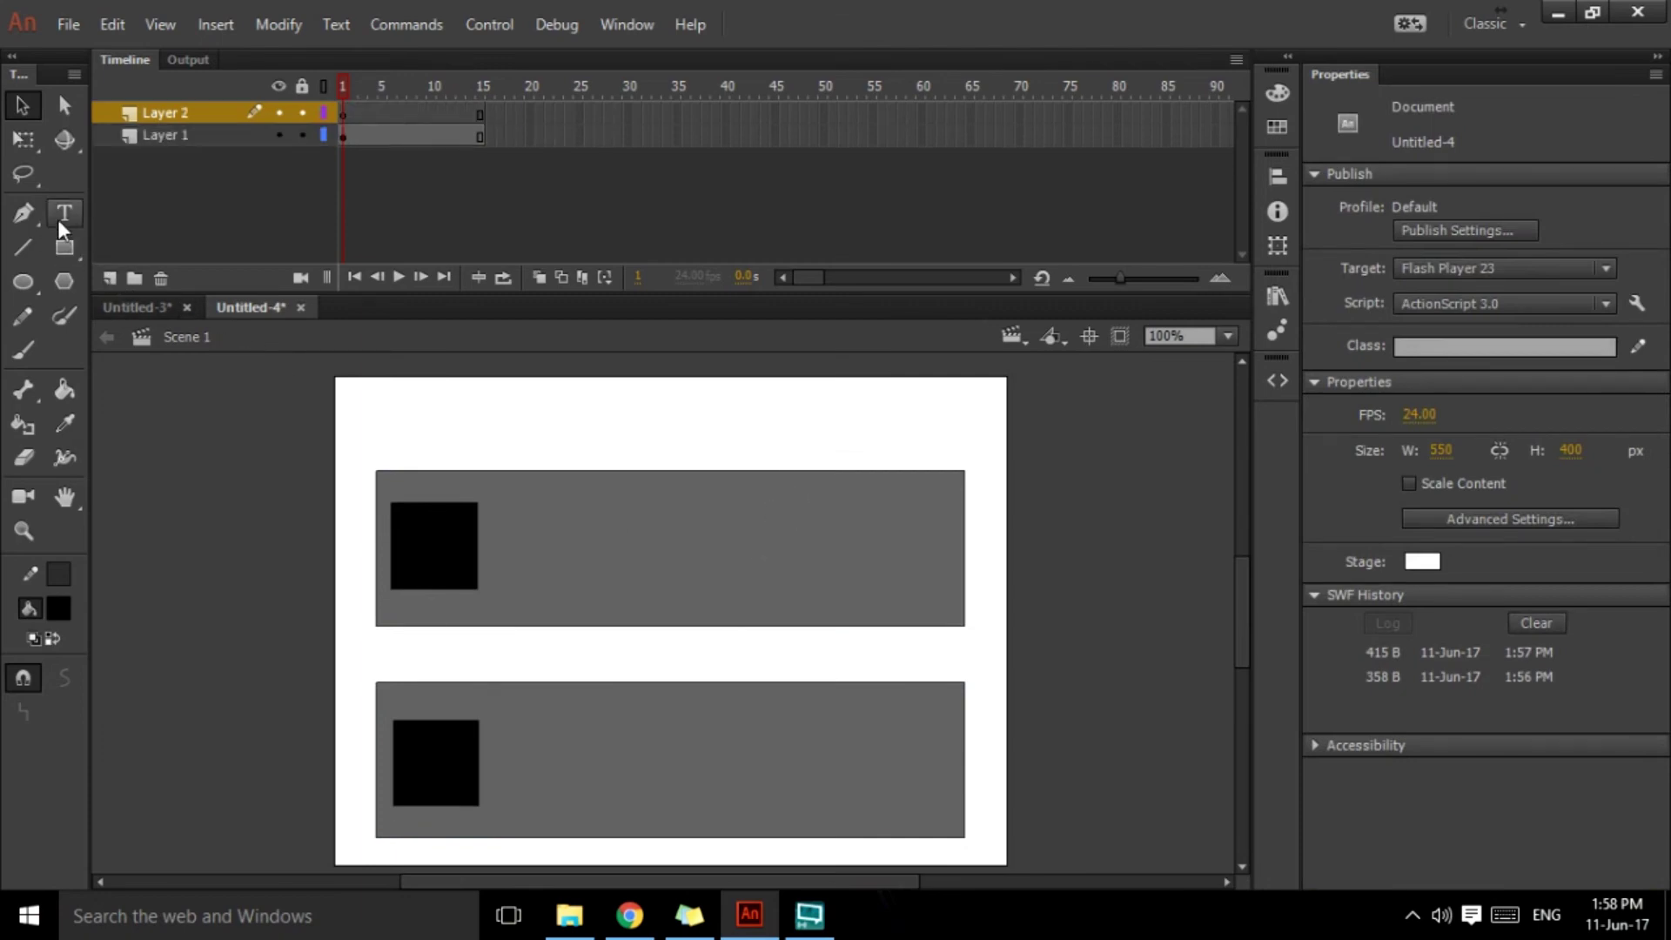
{"action": "left_click", "coordinate": [65, 247]}
{"action": "mouse_move", "coordinate": [865, 427]}
{"action": "left_mouse_down"}
{"action": "mouse_move", "coordinate": [987, 448]}
{"action": "mouse_move", "coordinate": [964, 450]}
{"action": "left_mouse_up"}
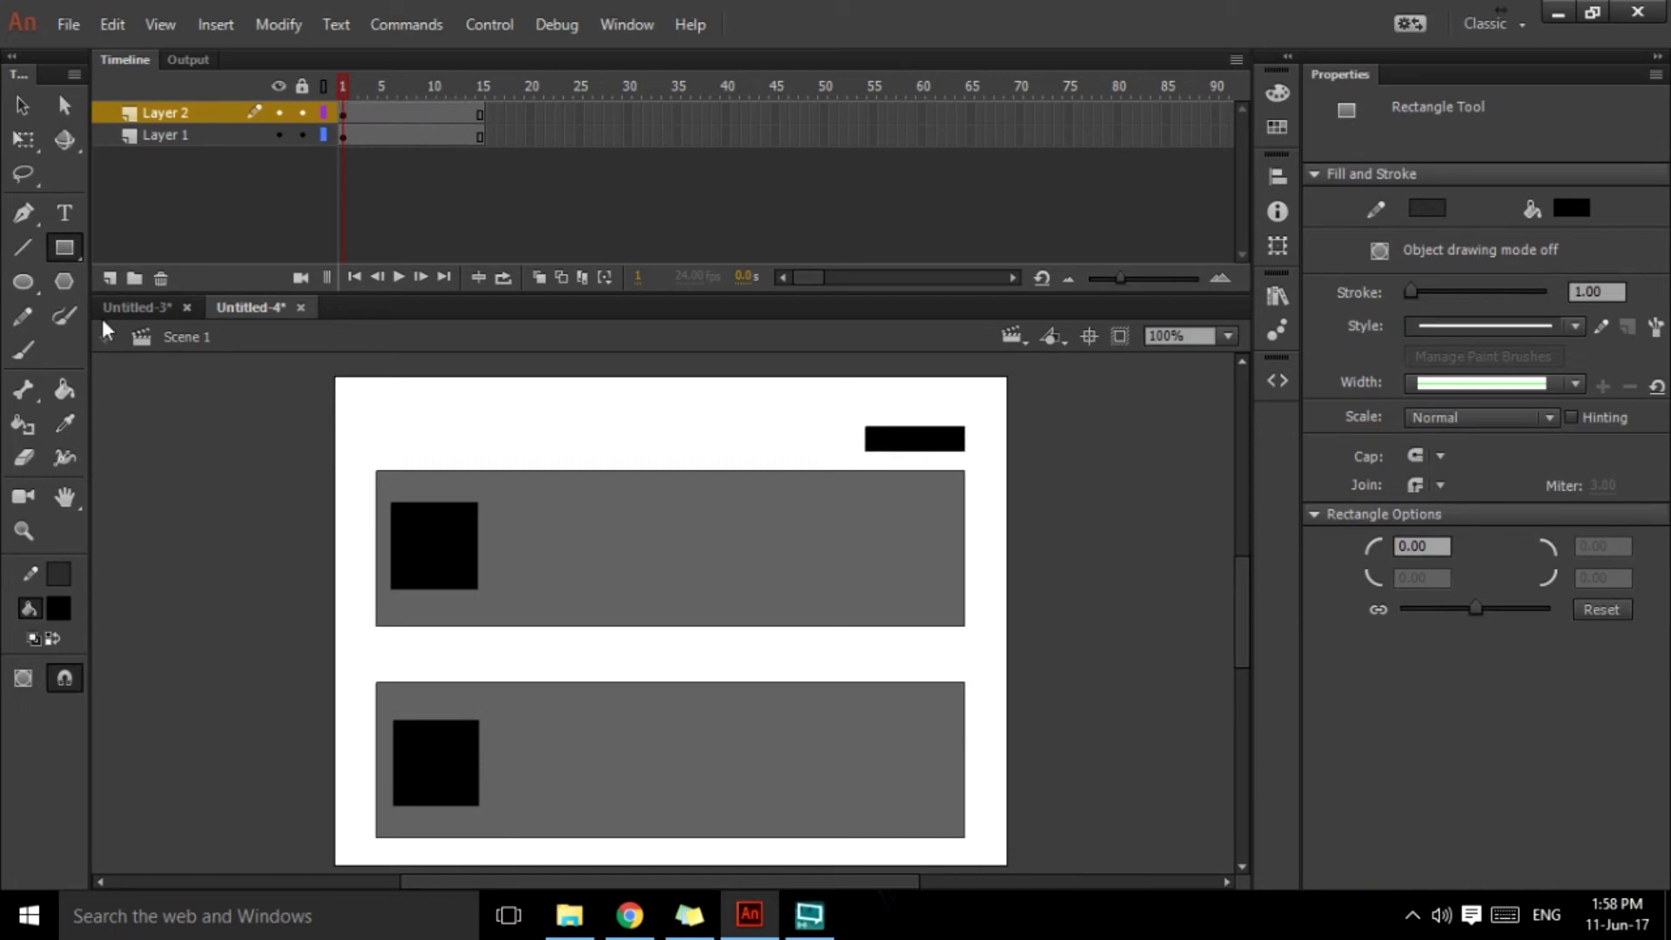
{"action": "left_click", "coordinate": [23, 105]}
{"action": "left_click", "coordinate": [942, 444]}
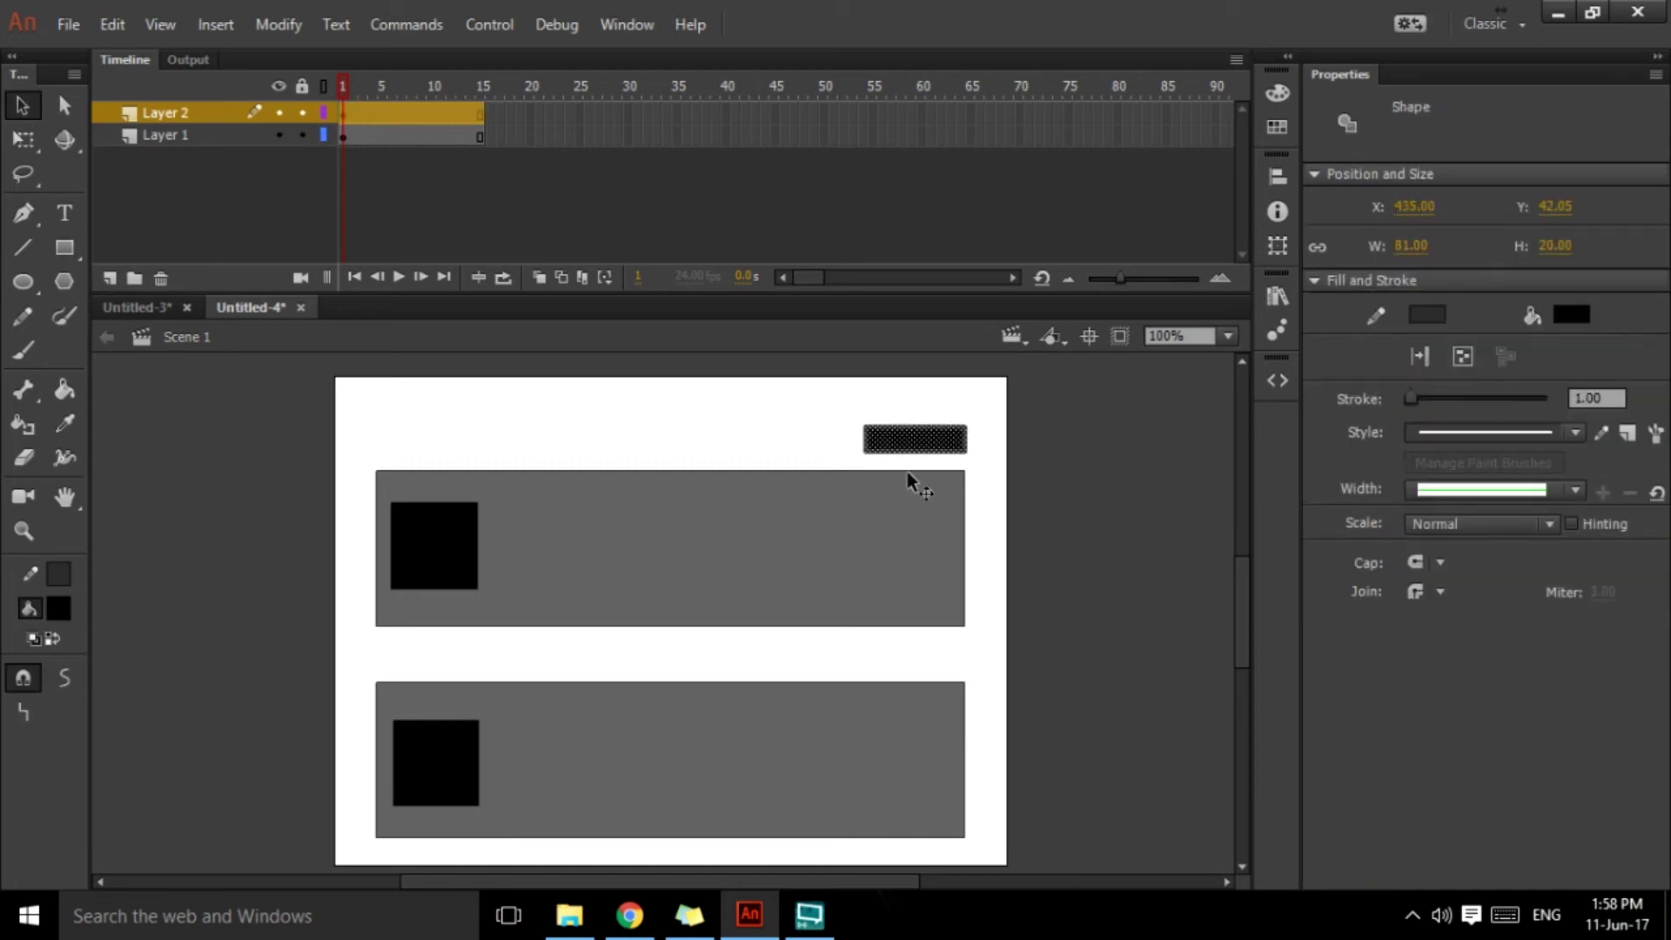
Convert the small rectangle into Button symbol Symbol 3, redoing an initial movie clip conversion.
{"action": "key", "text": "F8"}
{"action": "left_click", "coordinate": [962, 450]}
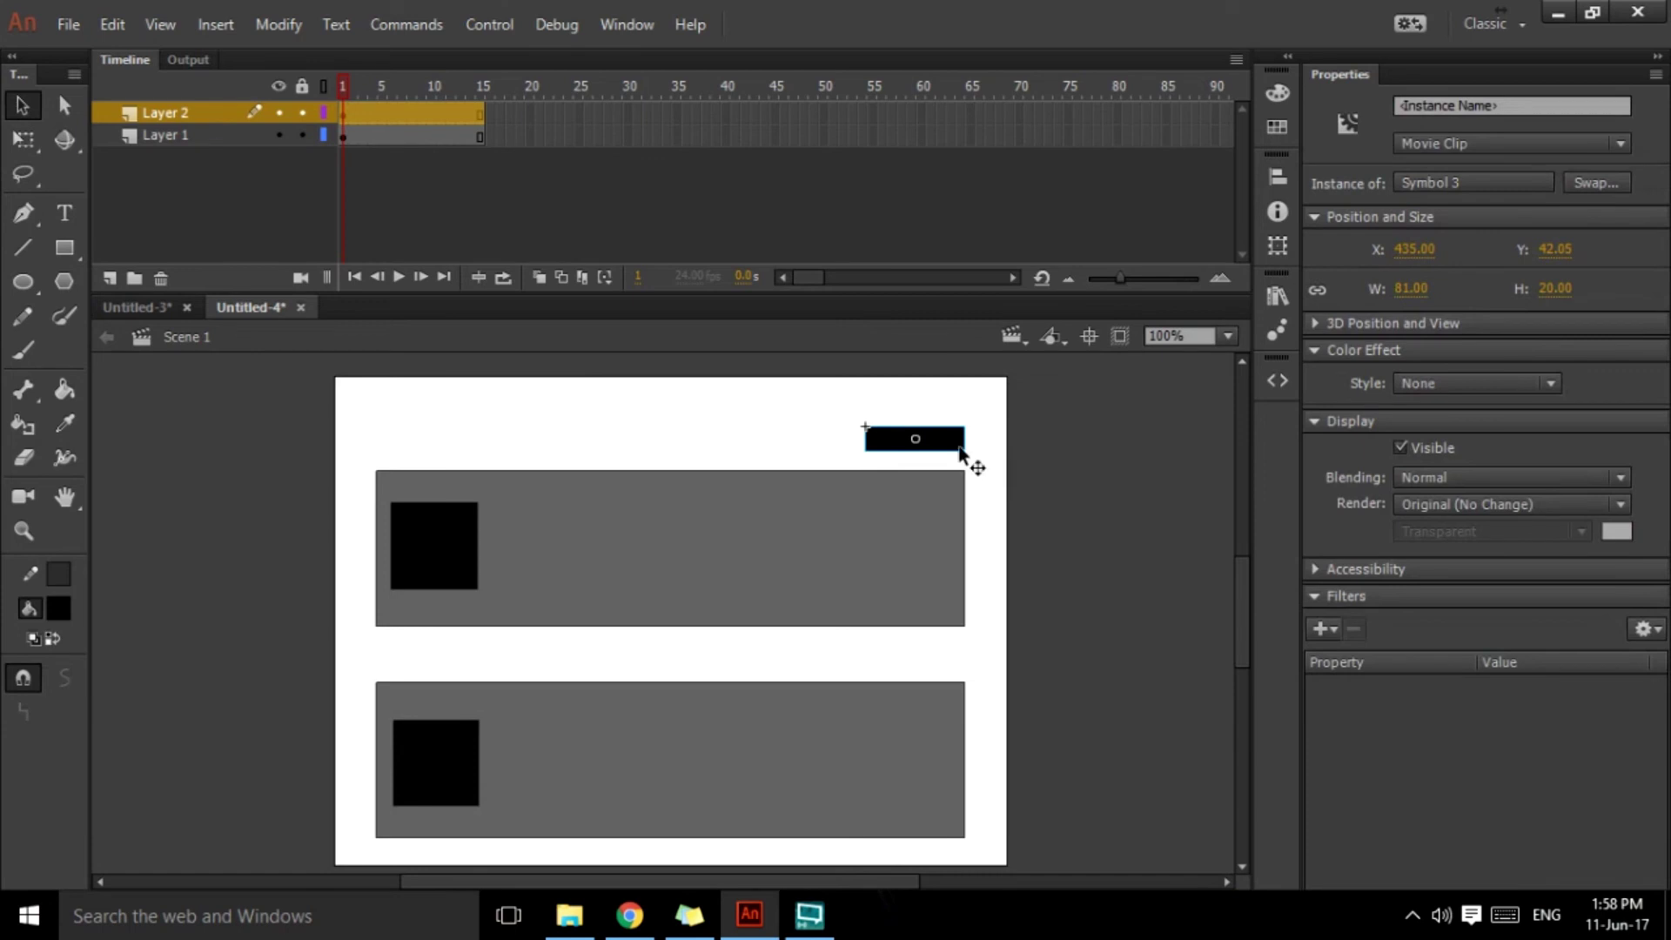
{"action": "key", "text": "ctrl+z"}
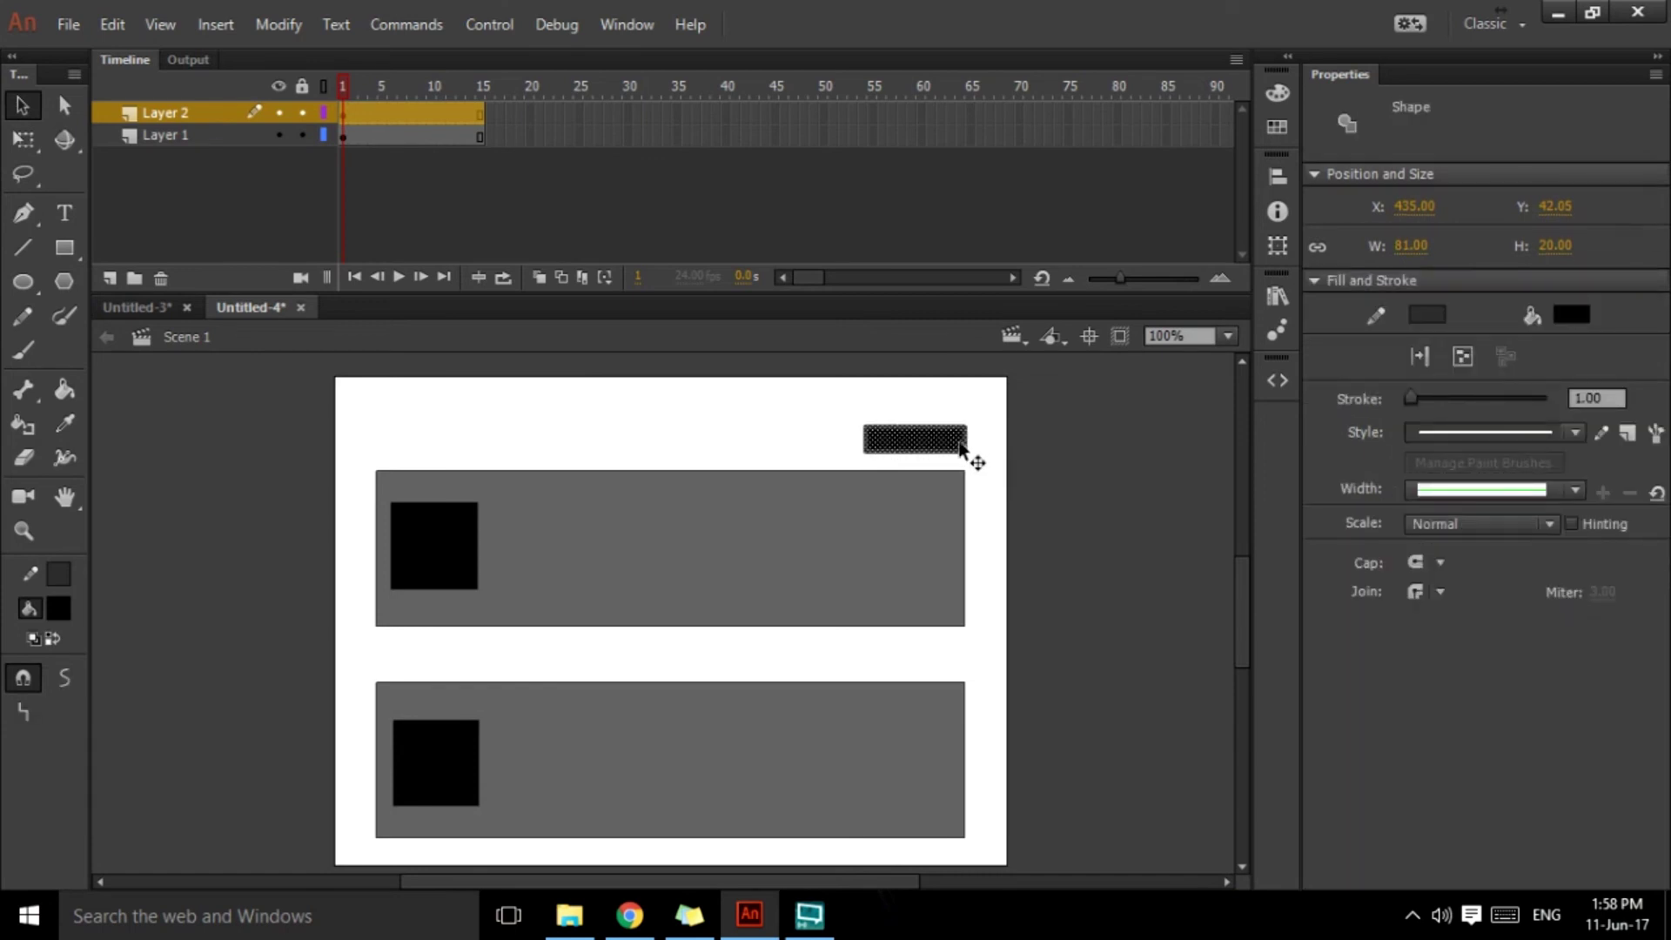
{"action": "key", "text": "F8"}
{"action": "left_click", "coordinate": [757, 498]}
{"action": "left_click", "coordinate": [718, 561]}
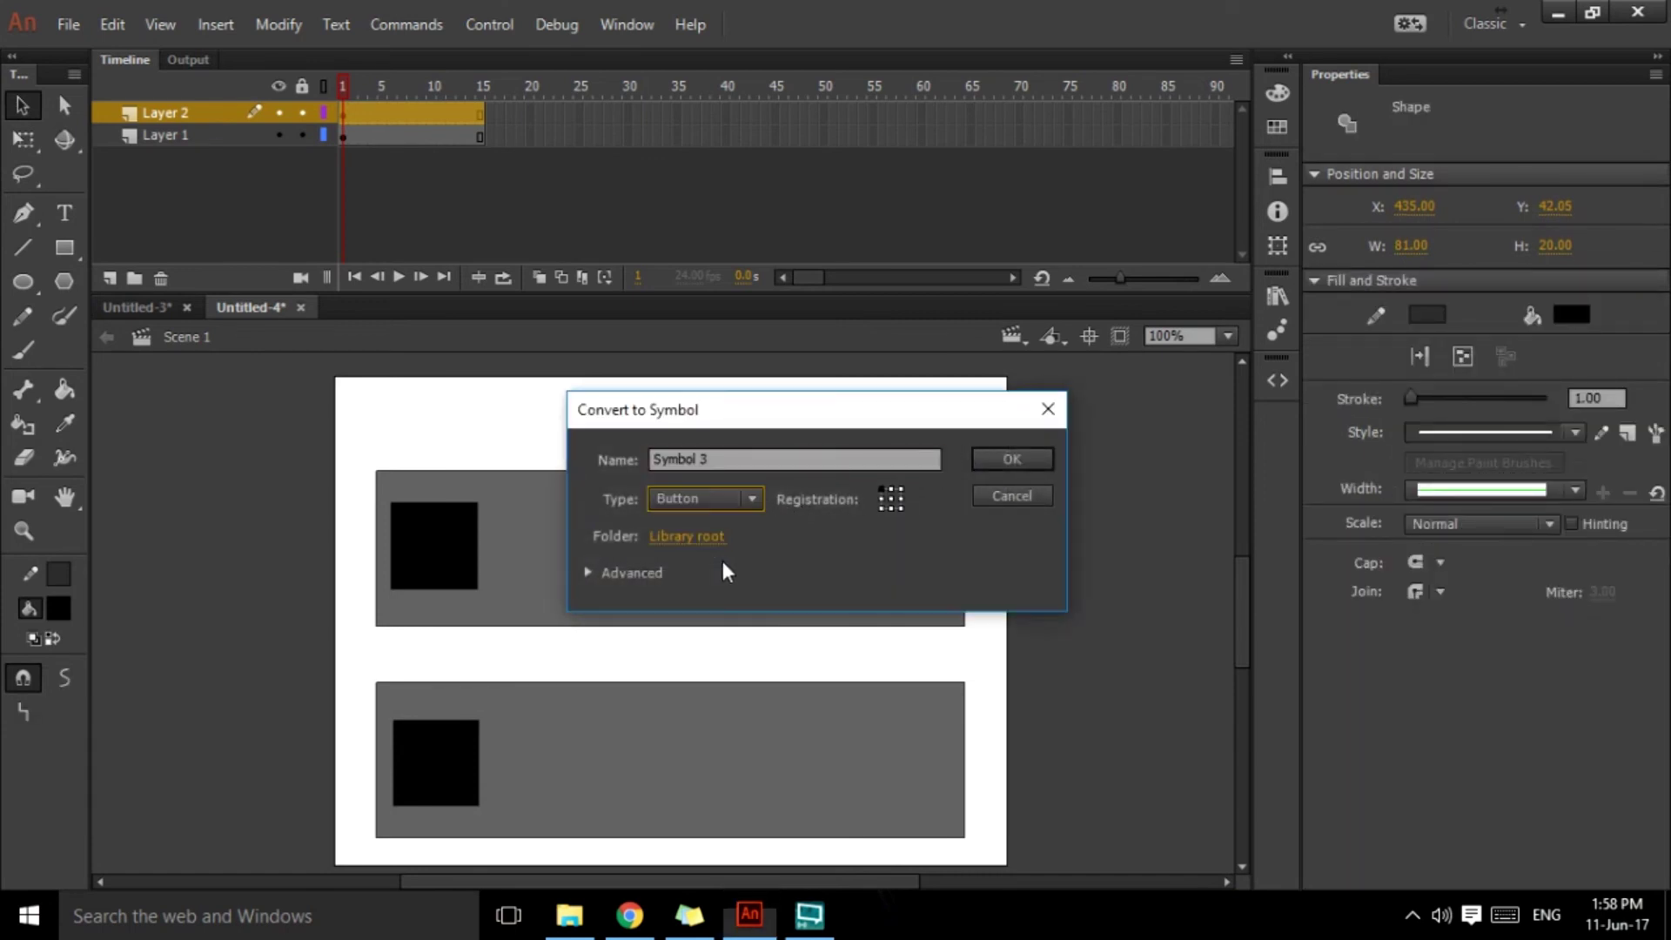
{"action": "left_click", "coordinate": [1011, 467]}
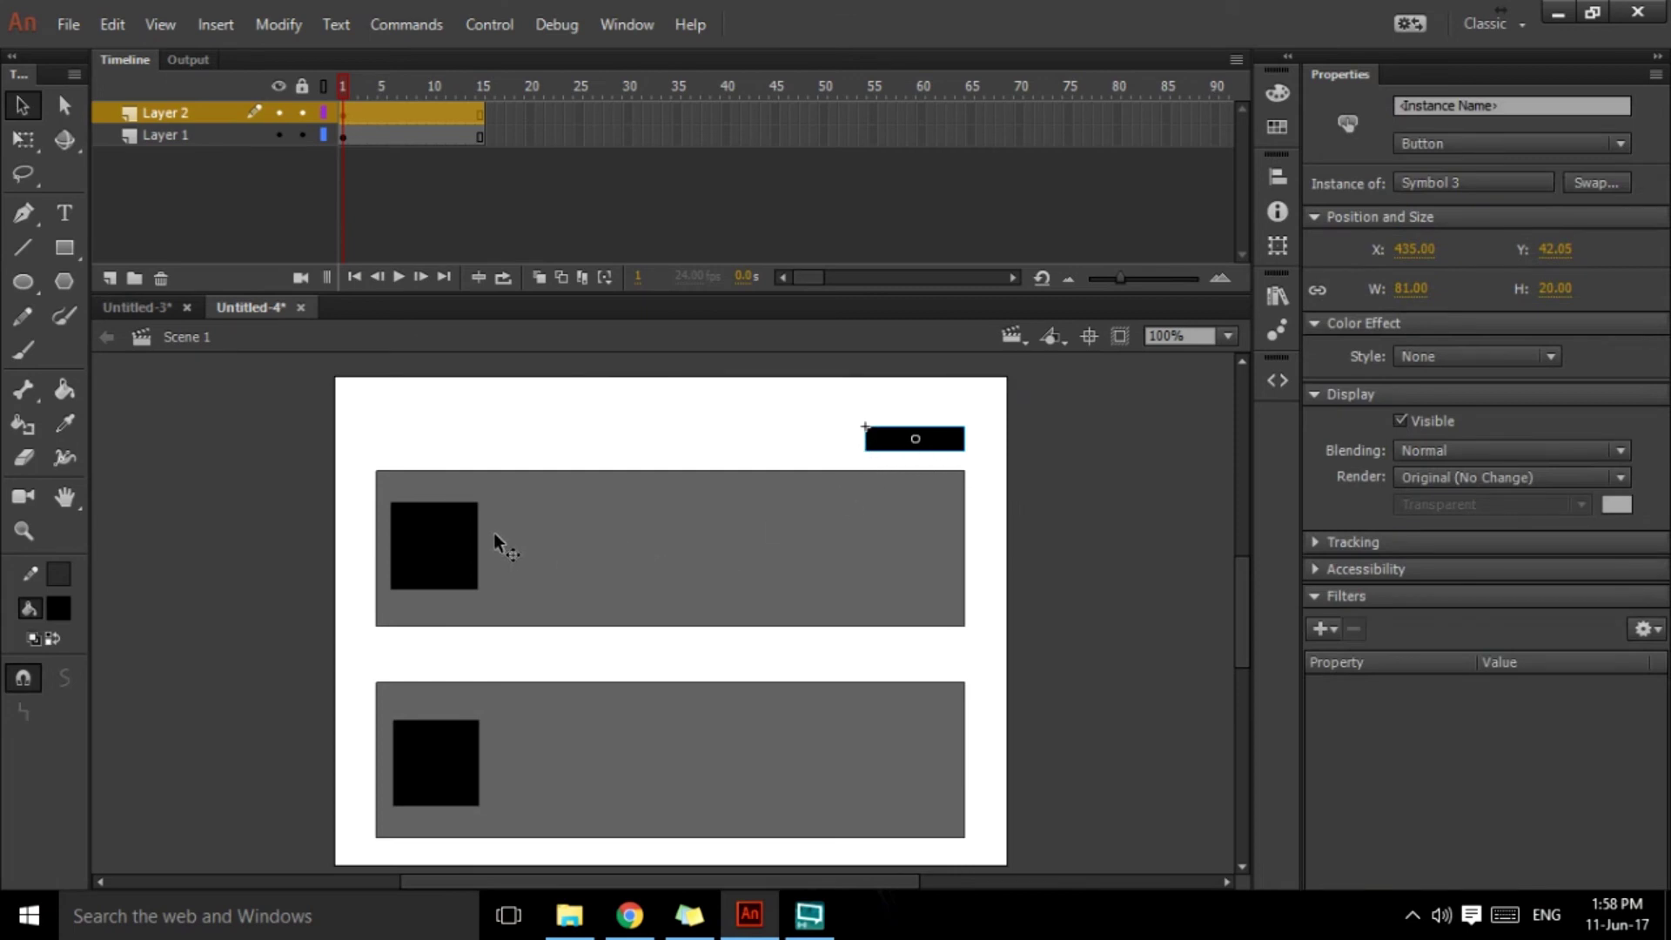
Inside mc, add a Stop at this Frame snippet on frame 1, then return to Scene 1.
{"action": "double_click", "coordinate": [558, 541]}
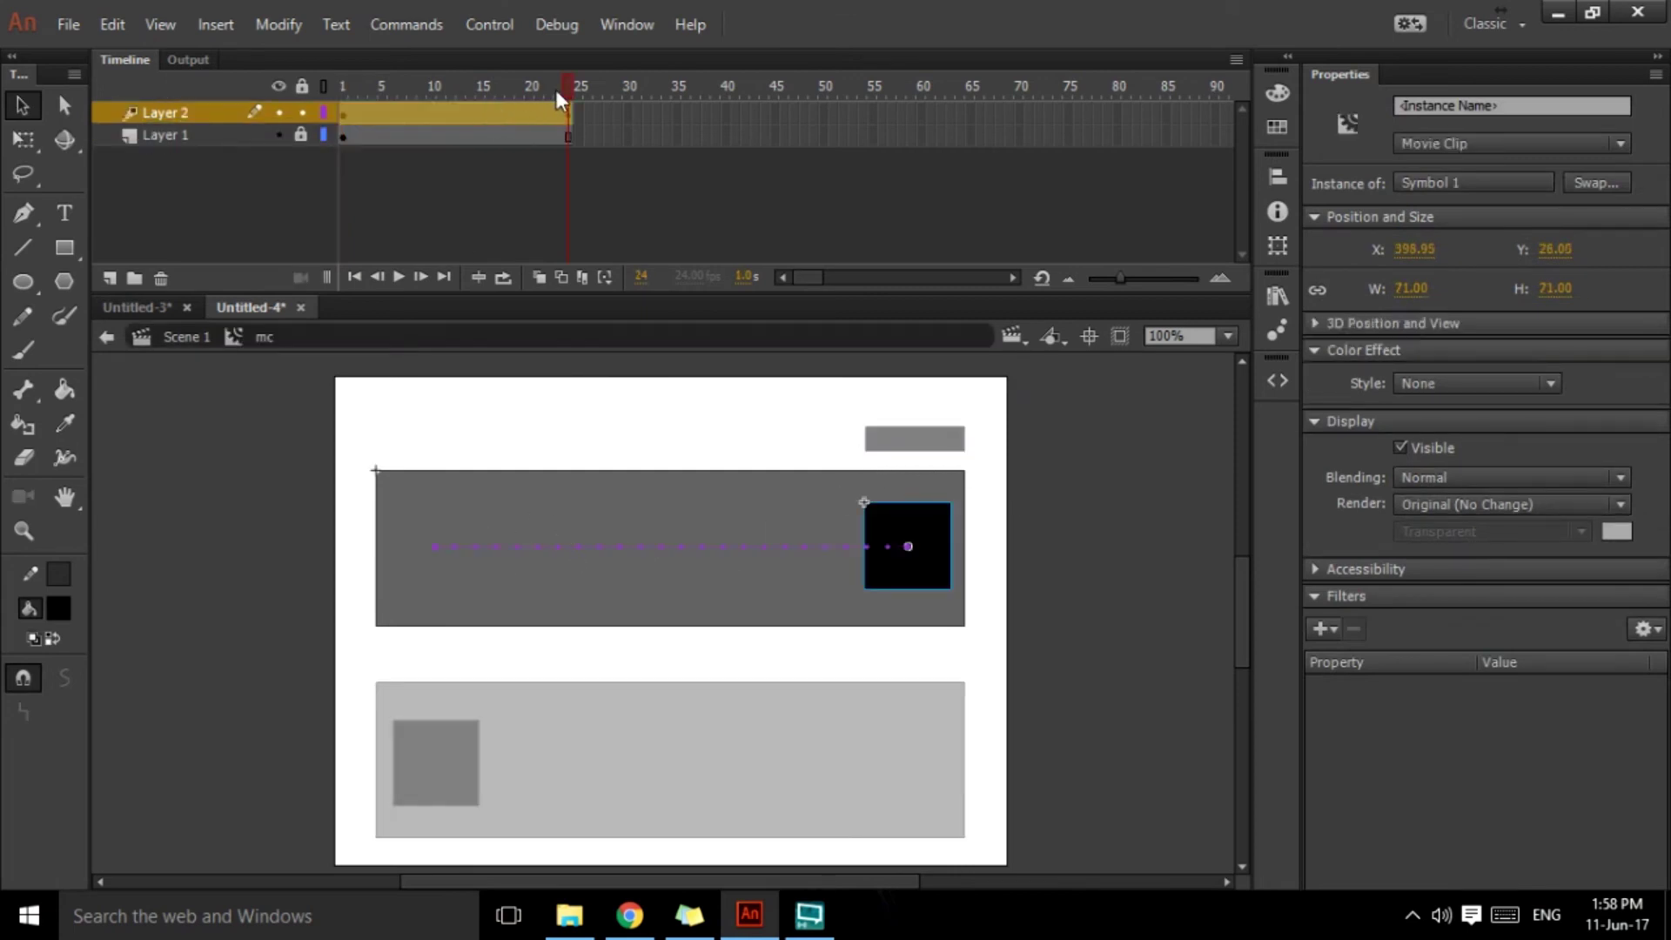
{"action": "left_click_drag", "start_coordinate": [555, 90], "coordinate": [343, 101]}
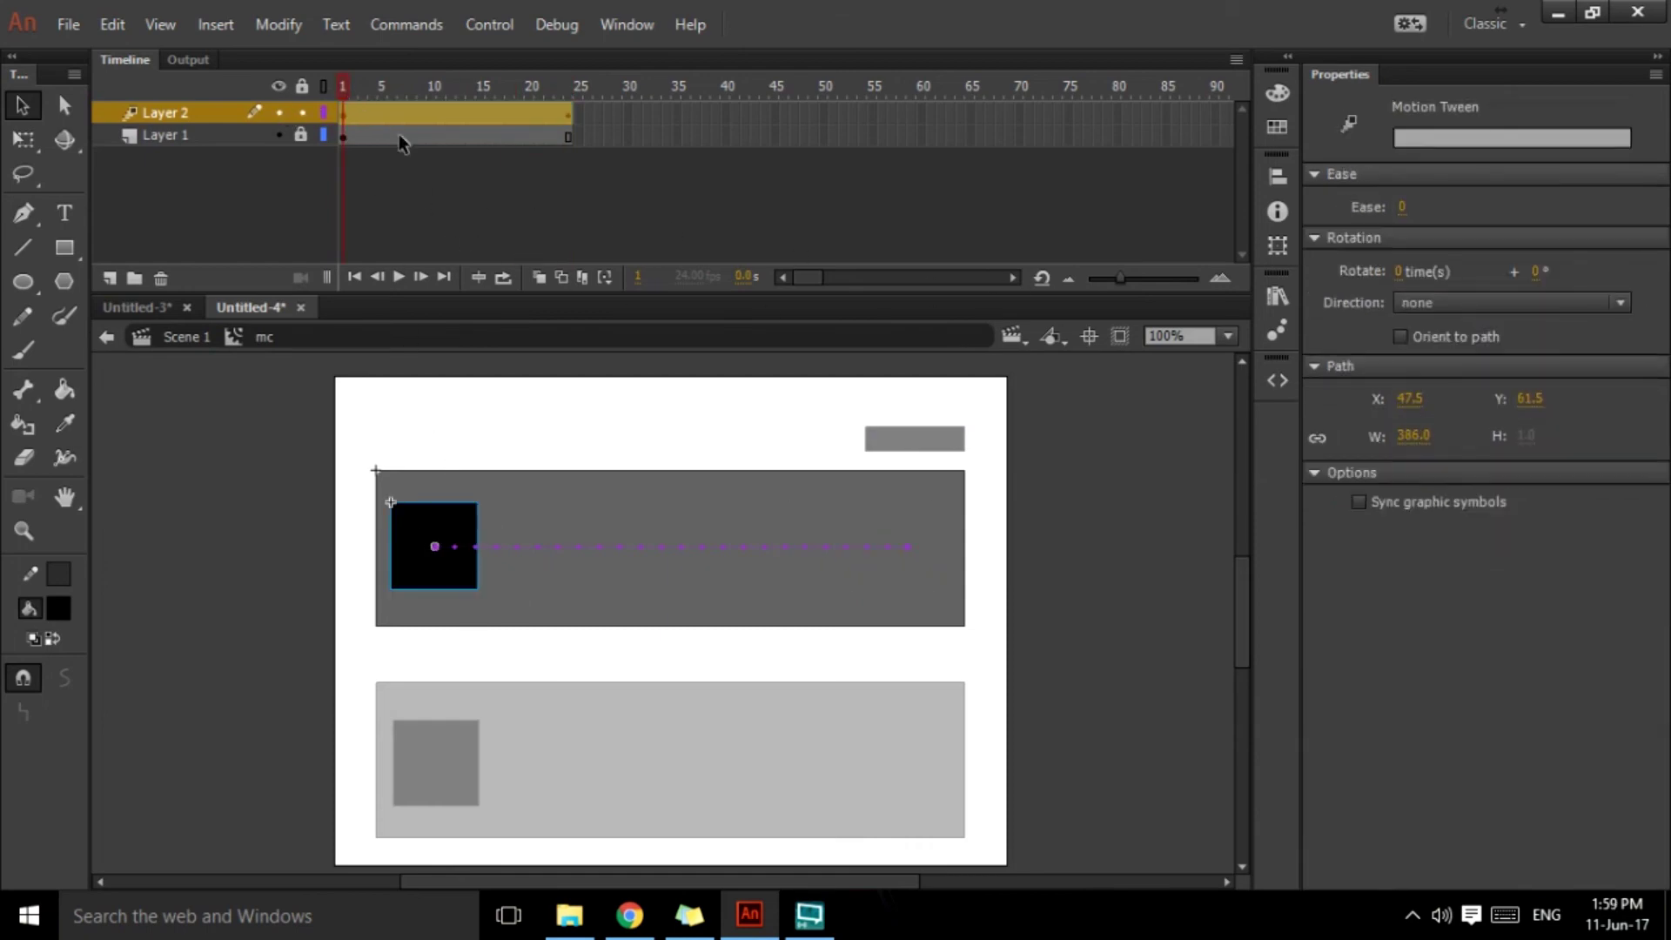
{"action": "left_click", "coordinate": [1277, 378]}
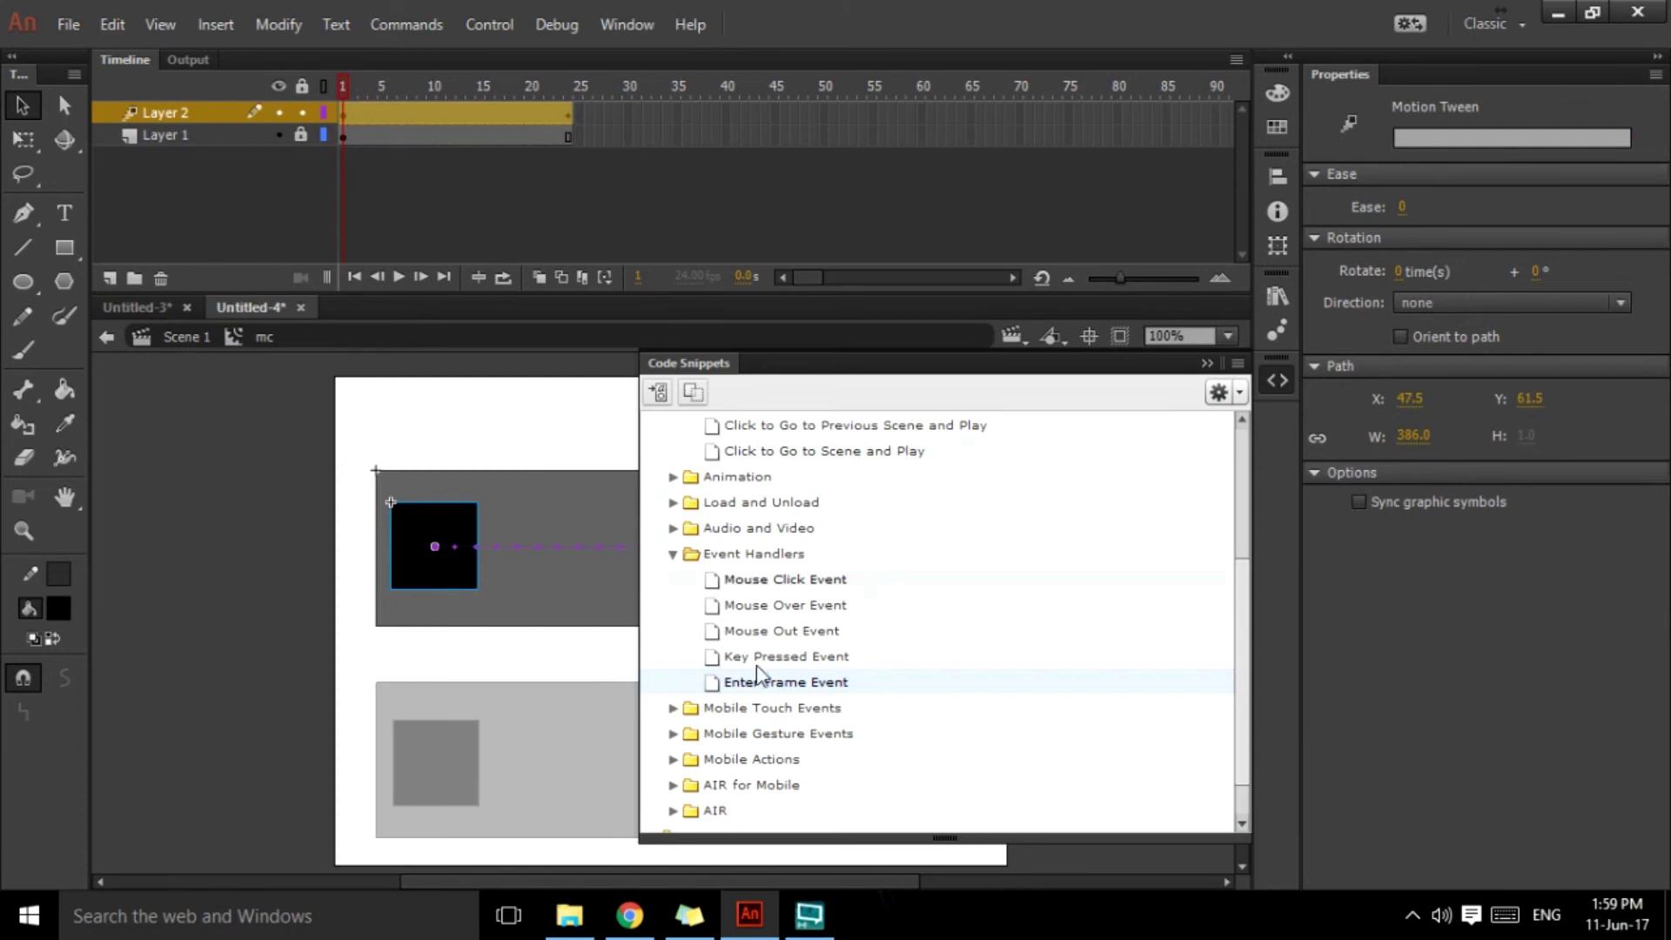
{"action": "scroll", "coordinate": [683, 564], "scroll_direction": "up", "scroll_amount": 3}
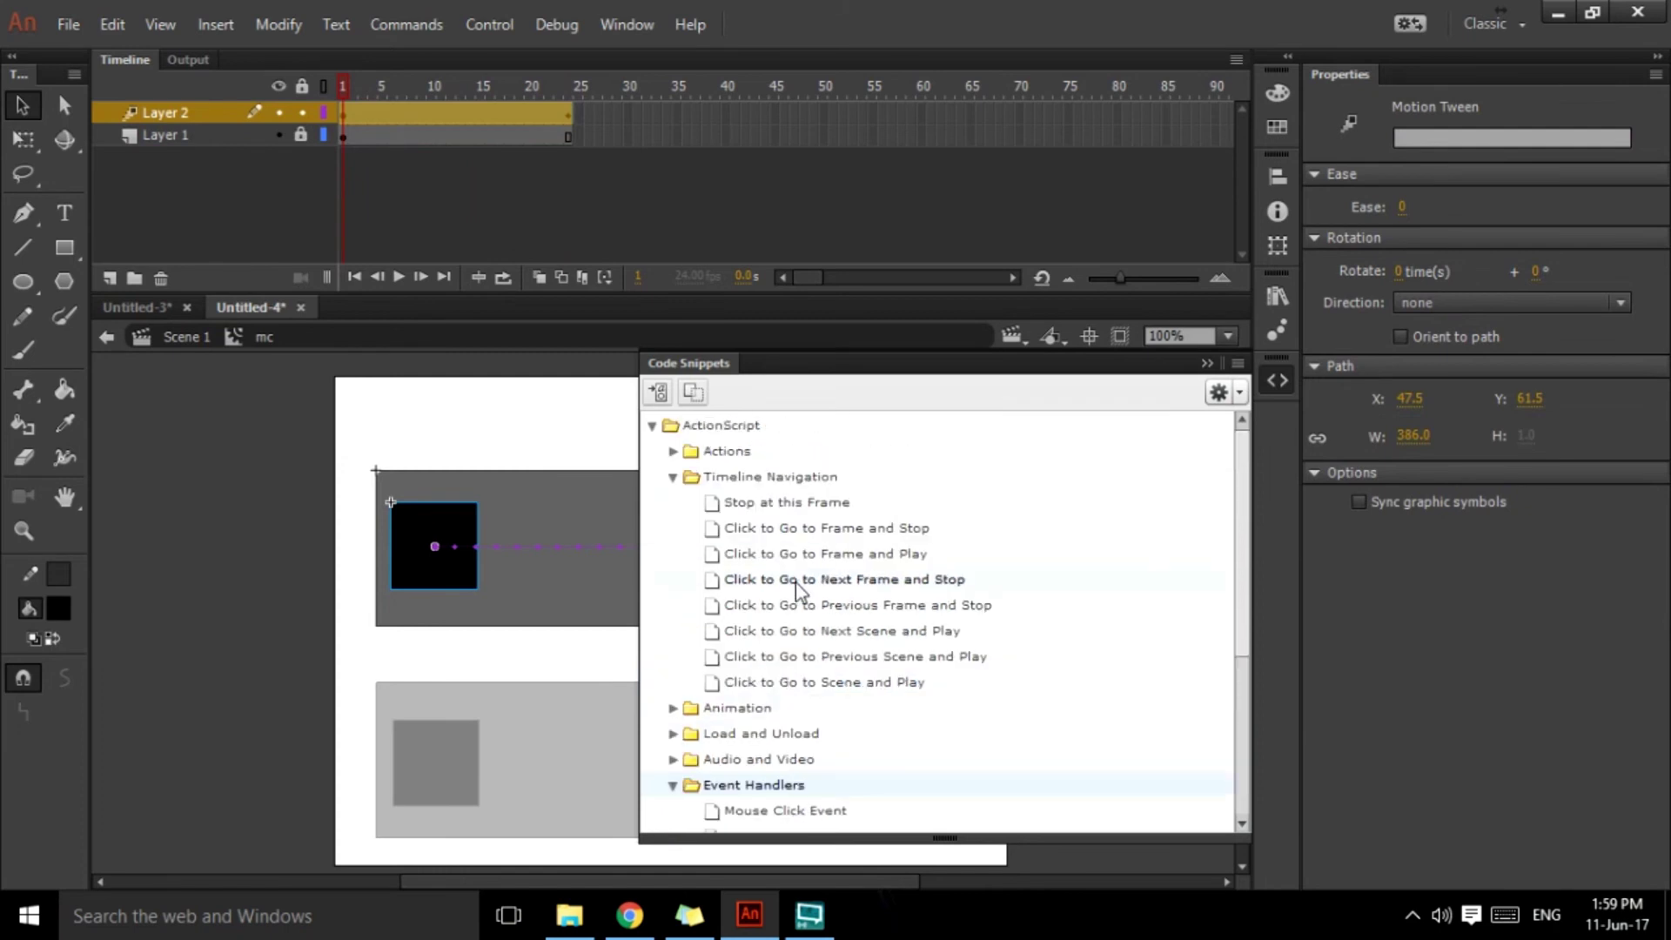
{"action": "double_click", "coordinate": [764, 504]}
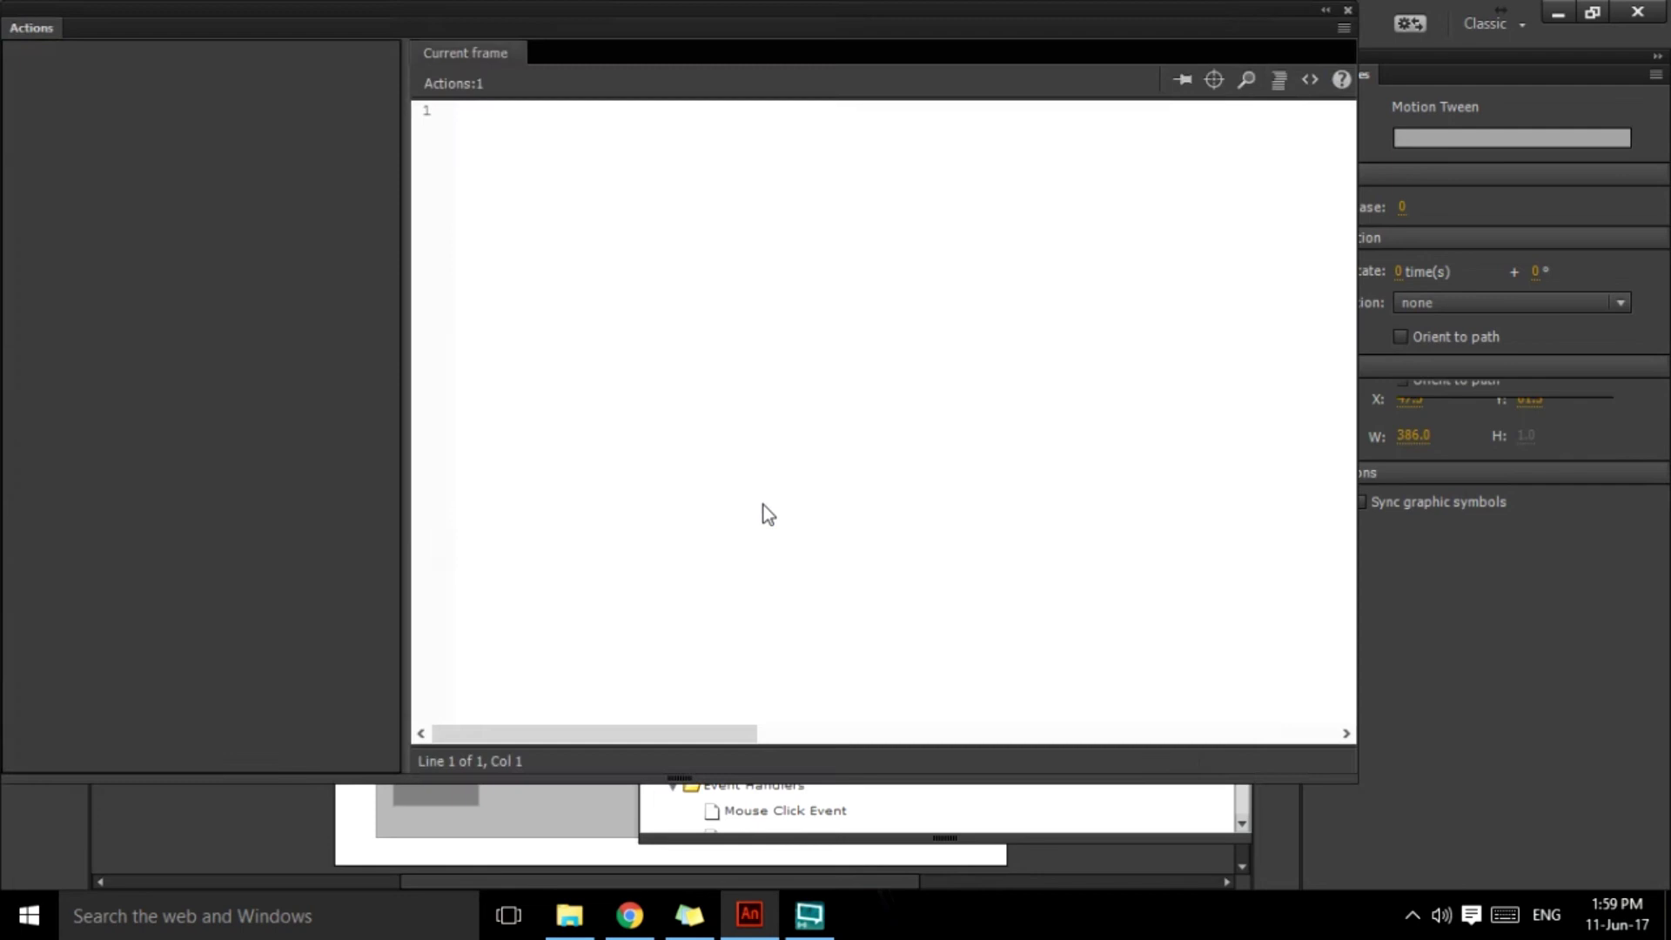
{"action": "left_click", "coordinate": [1347, 10]}
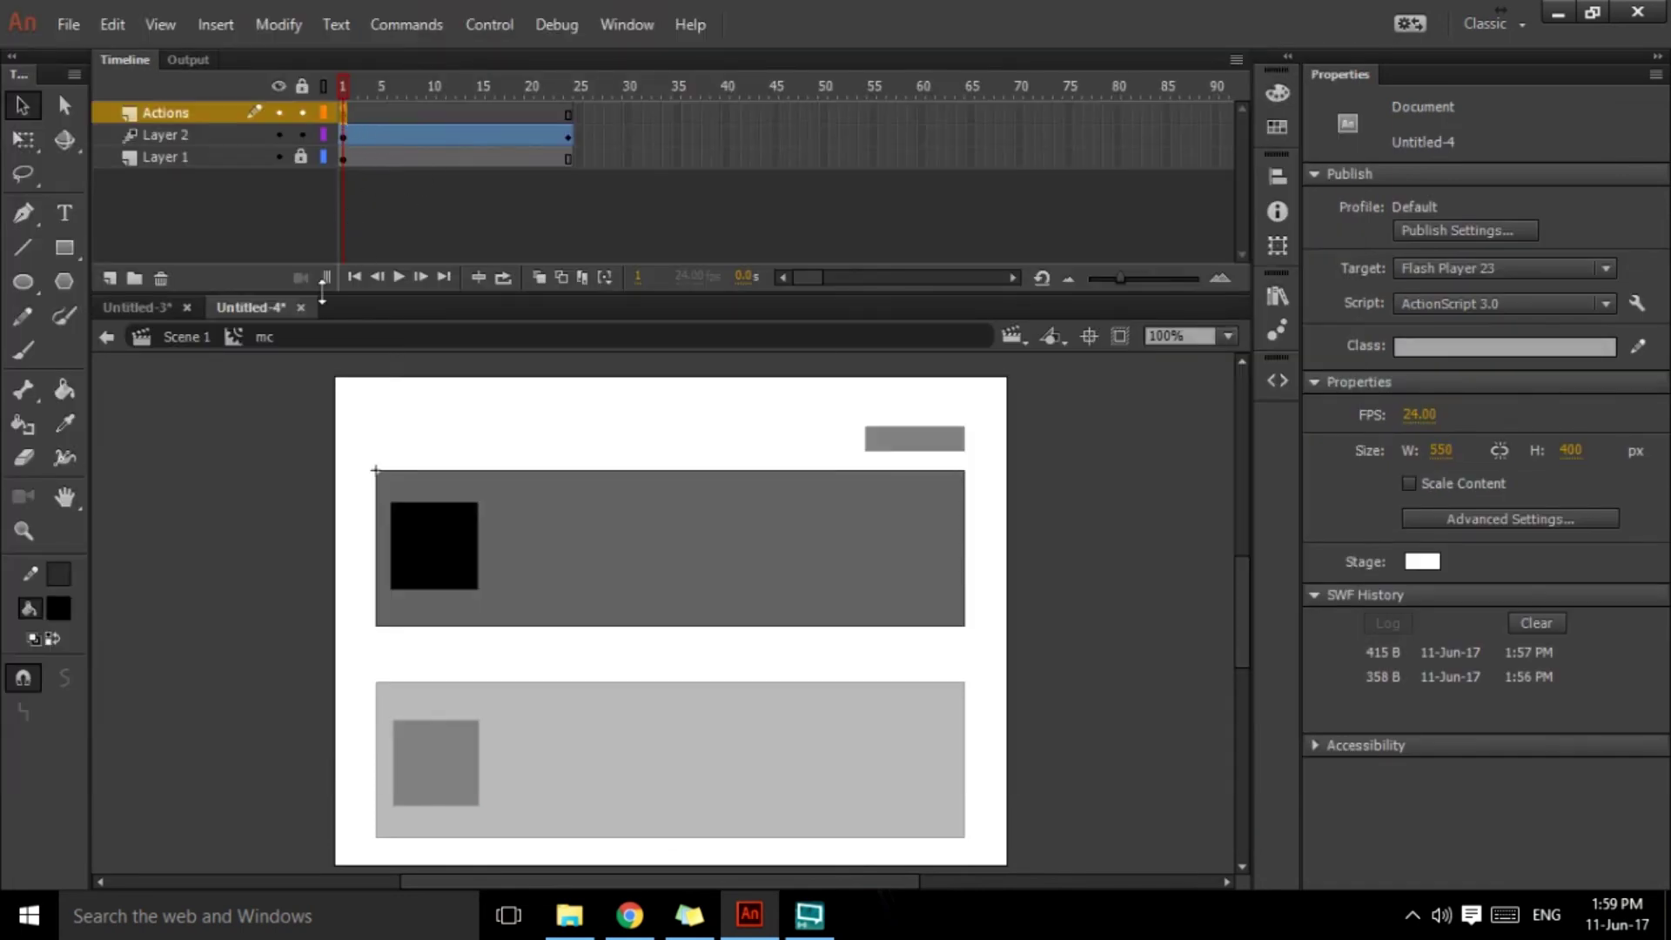
{"action": "left_click", "coordinate": [193, 340]}
{"action": "key", "text": "ctrl+Return"}
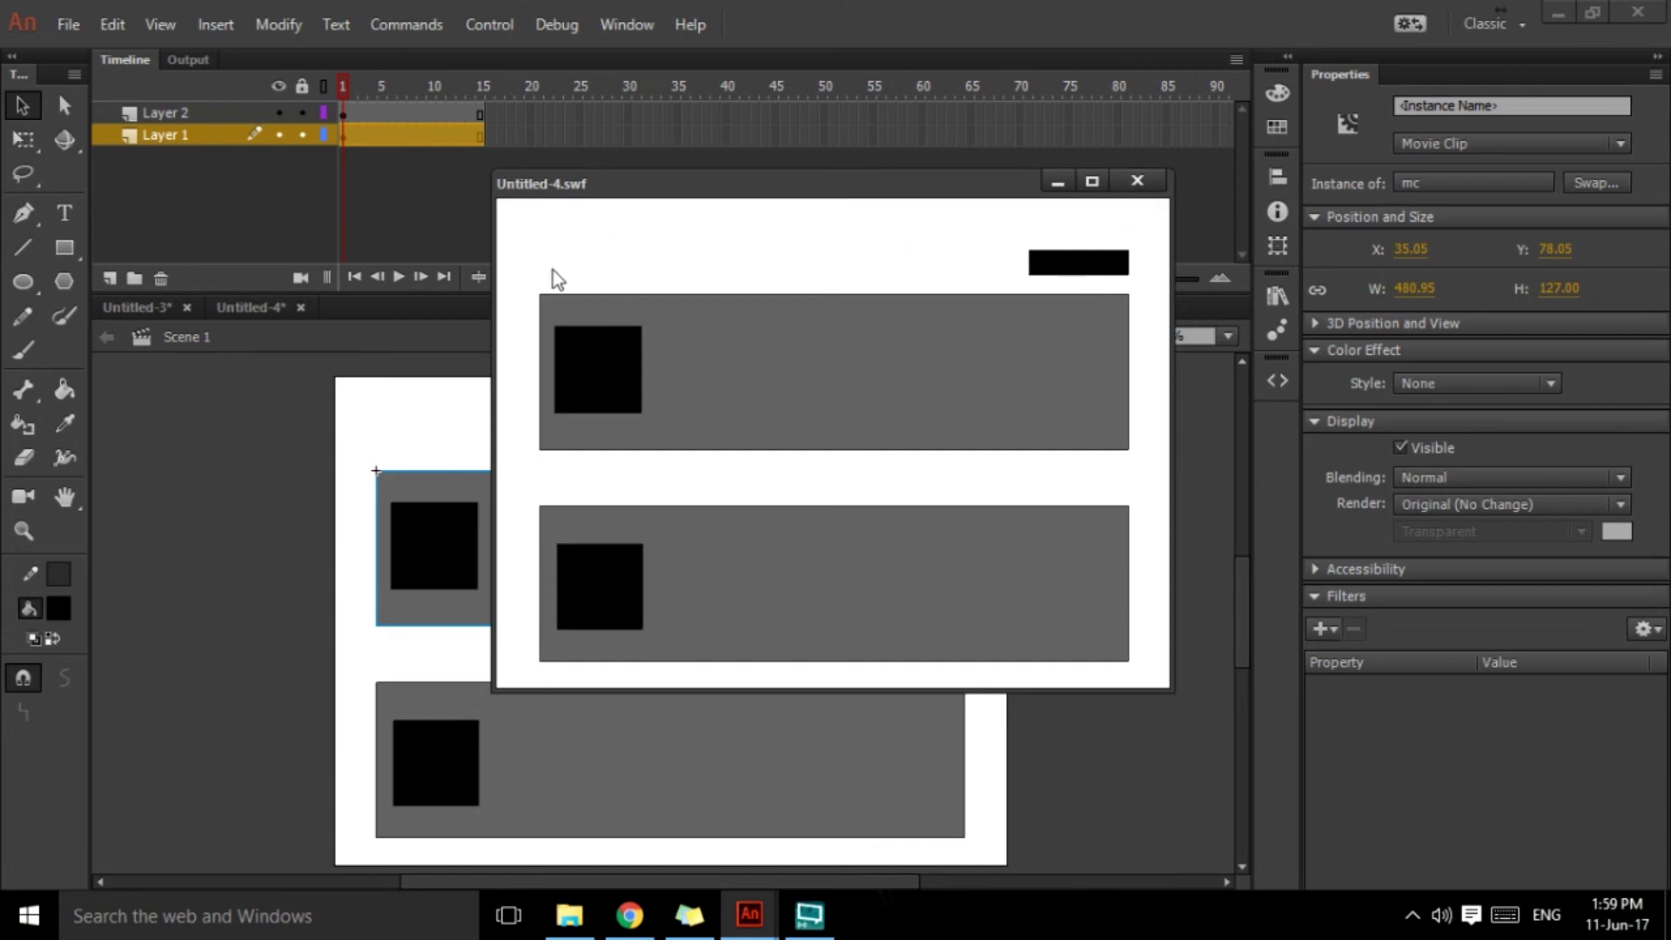
Close the test window and name the black button instance play_mc.
{"action": "left_click", "coordinate": [1137, 182]}
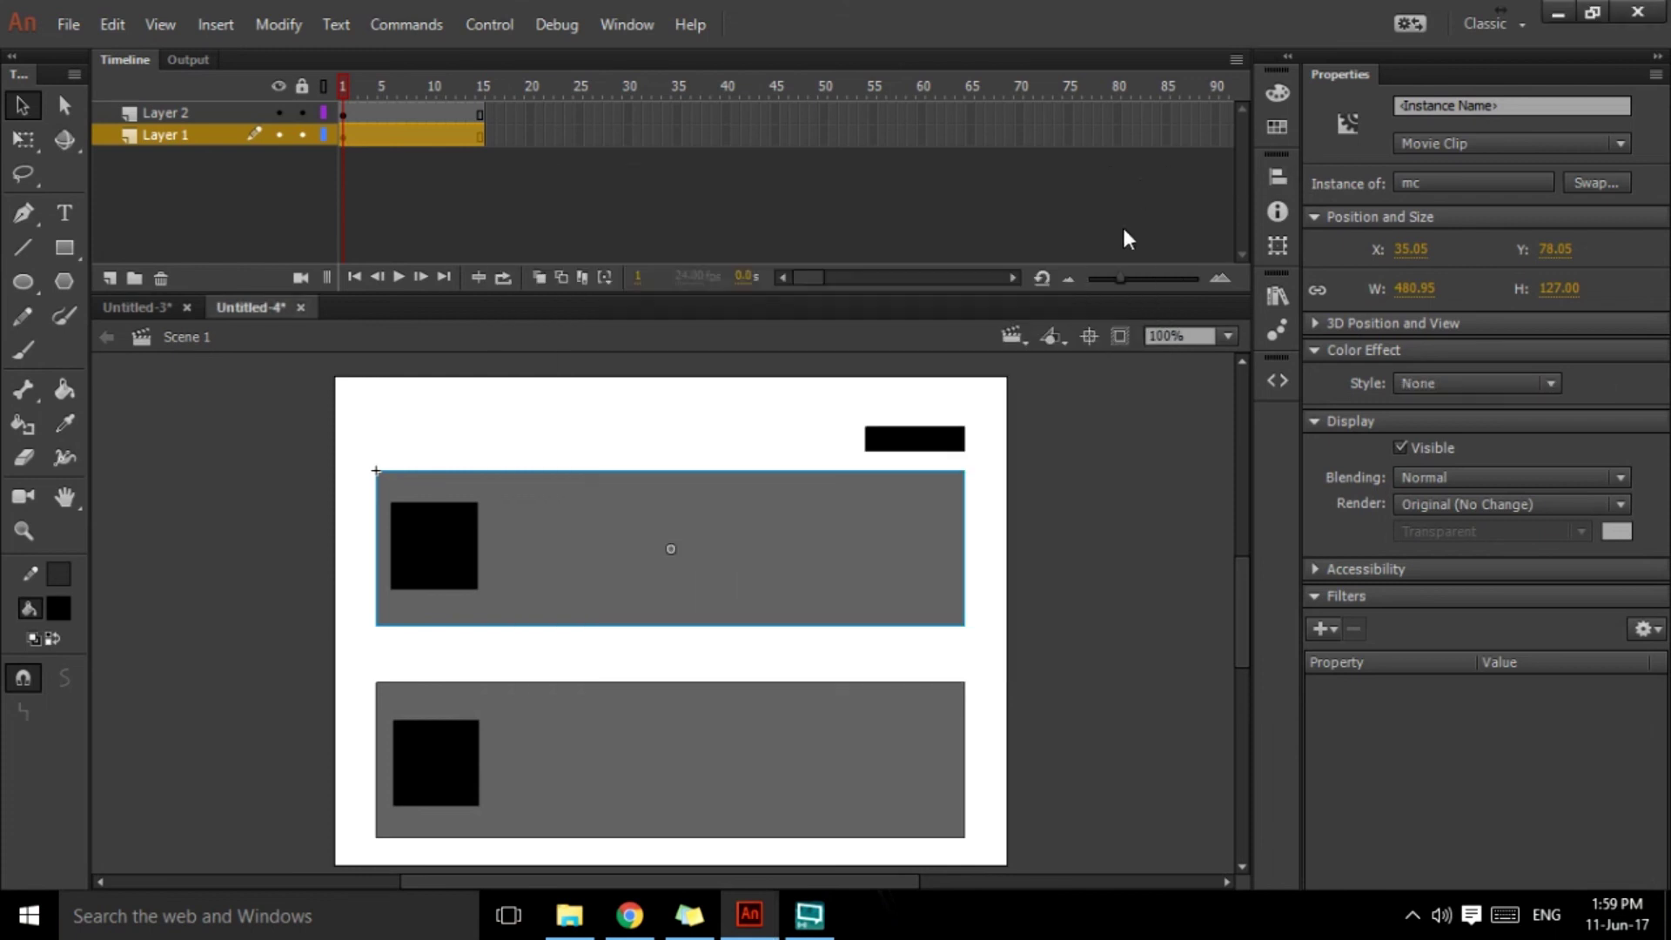
{"action": "left_click", "coordinate": [763, 401]}
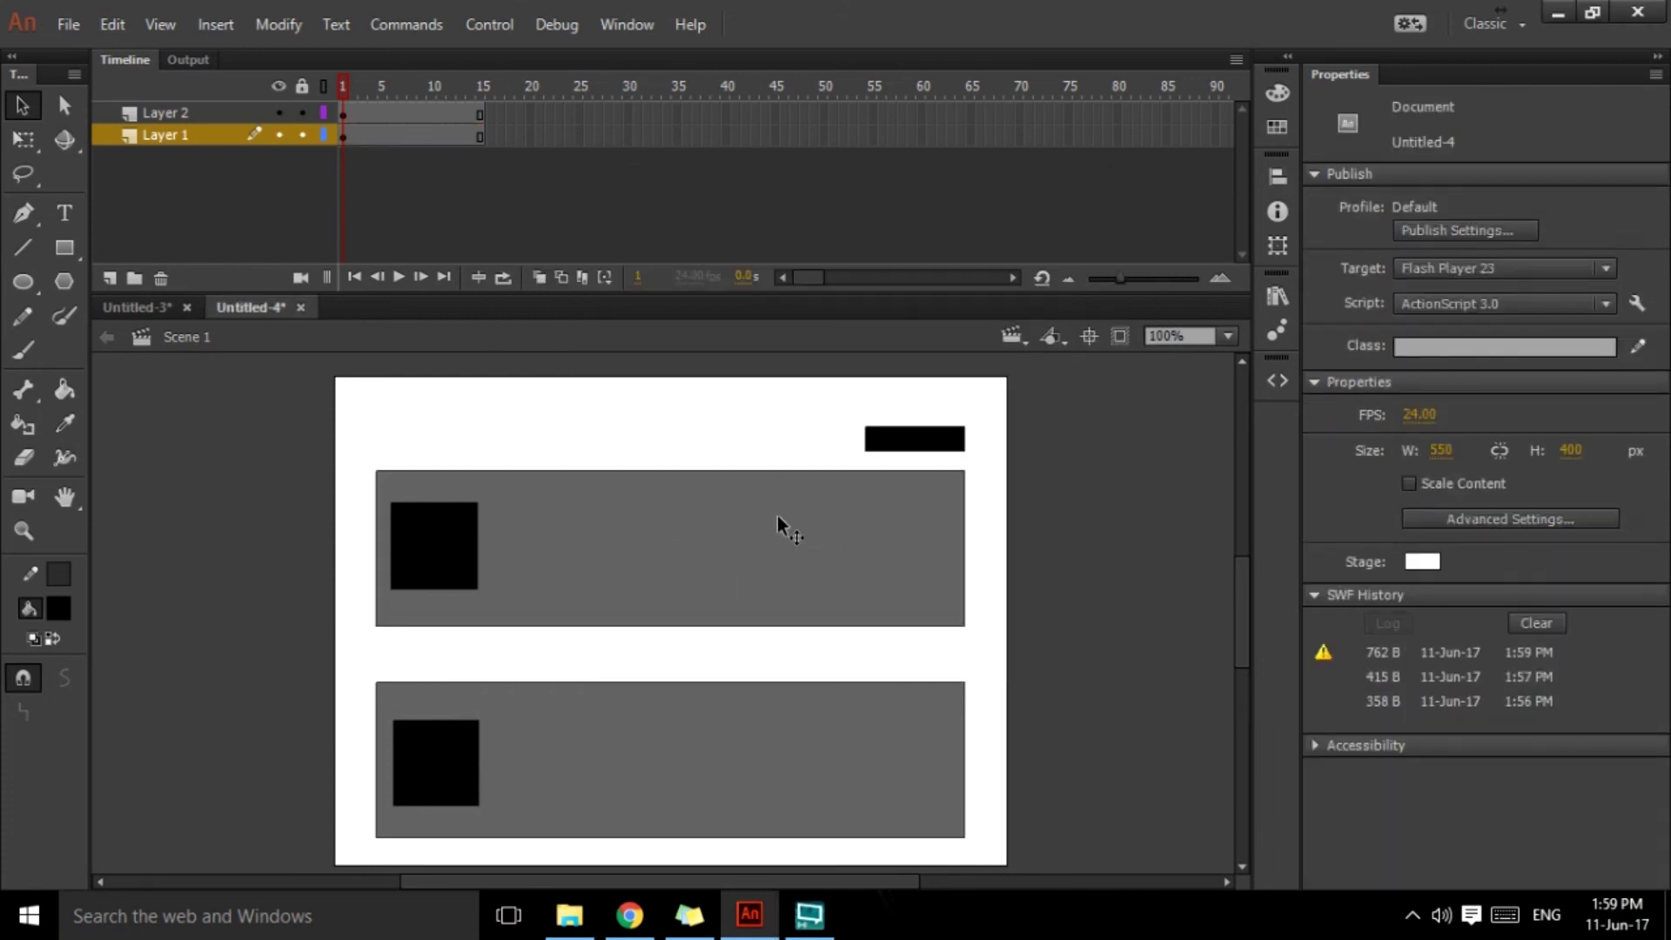
{"action": "left_click", "coordinate": [778, 520]}
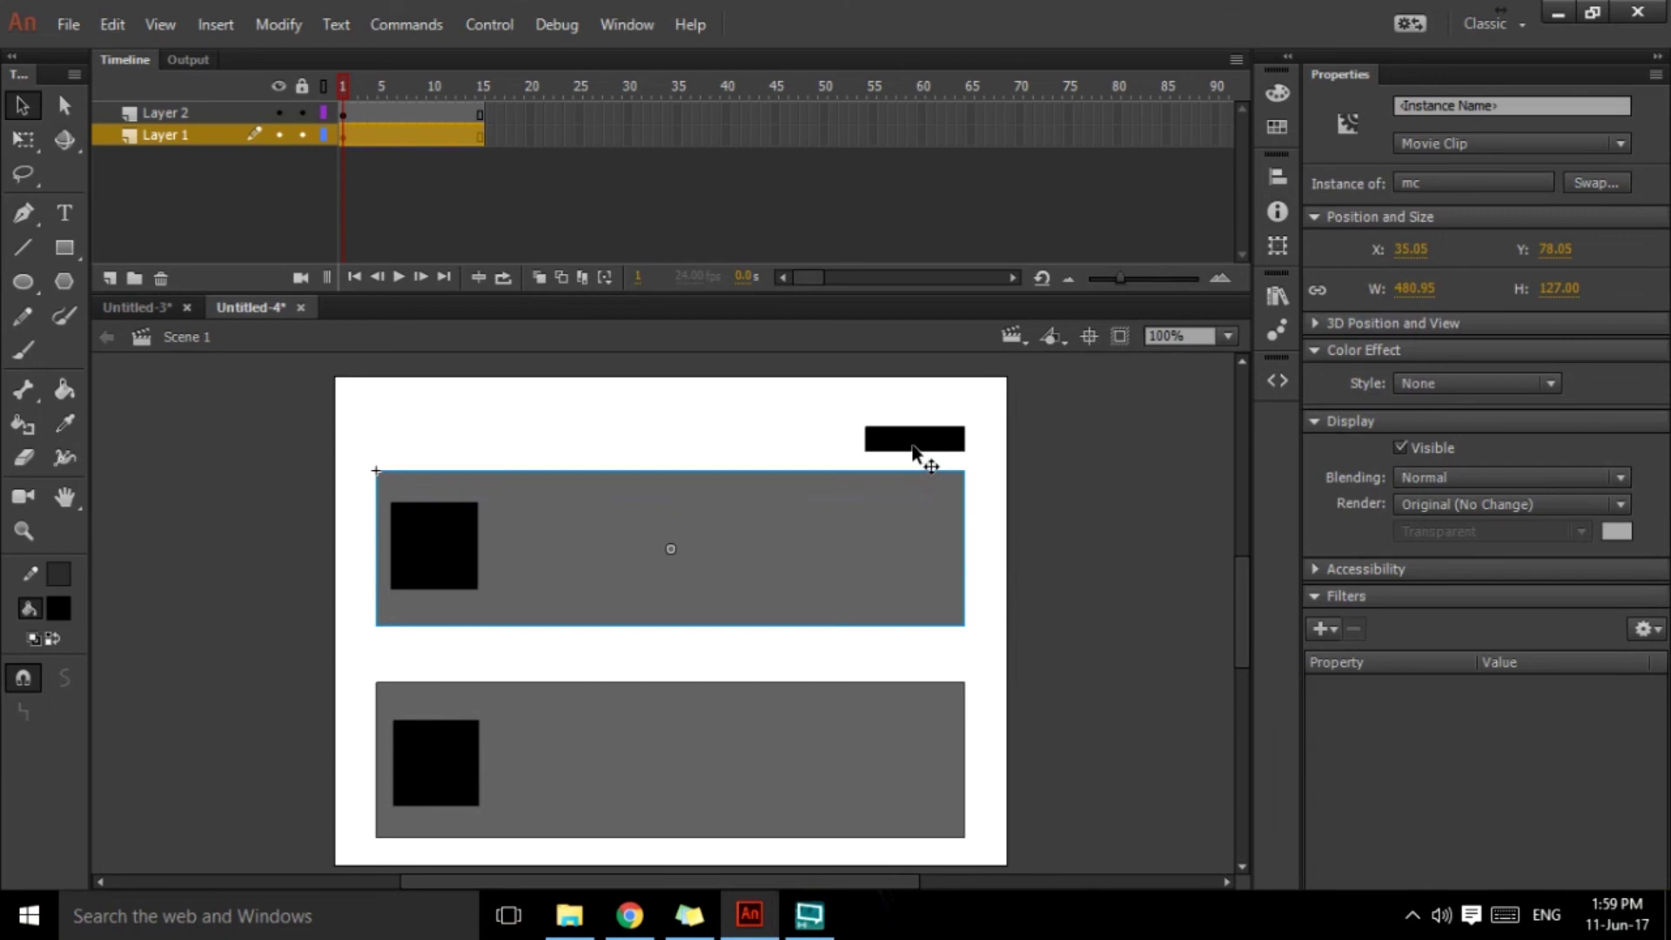
{"action": "left_click", "coordinate": [914, 442]}
{"action": "left_click", "coordinate": [1478, 105]}
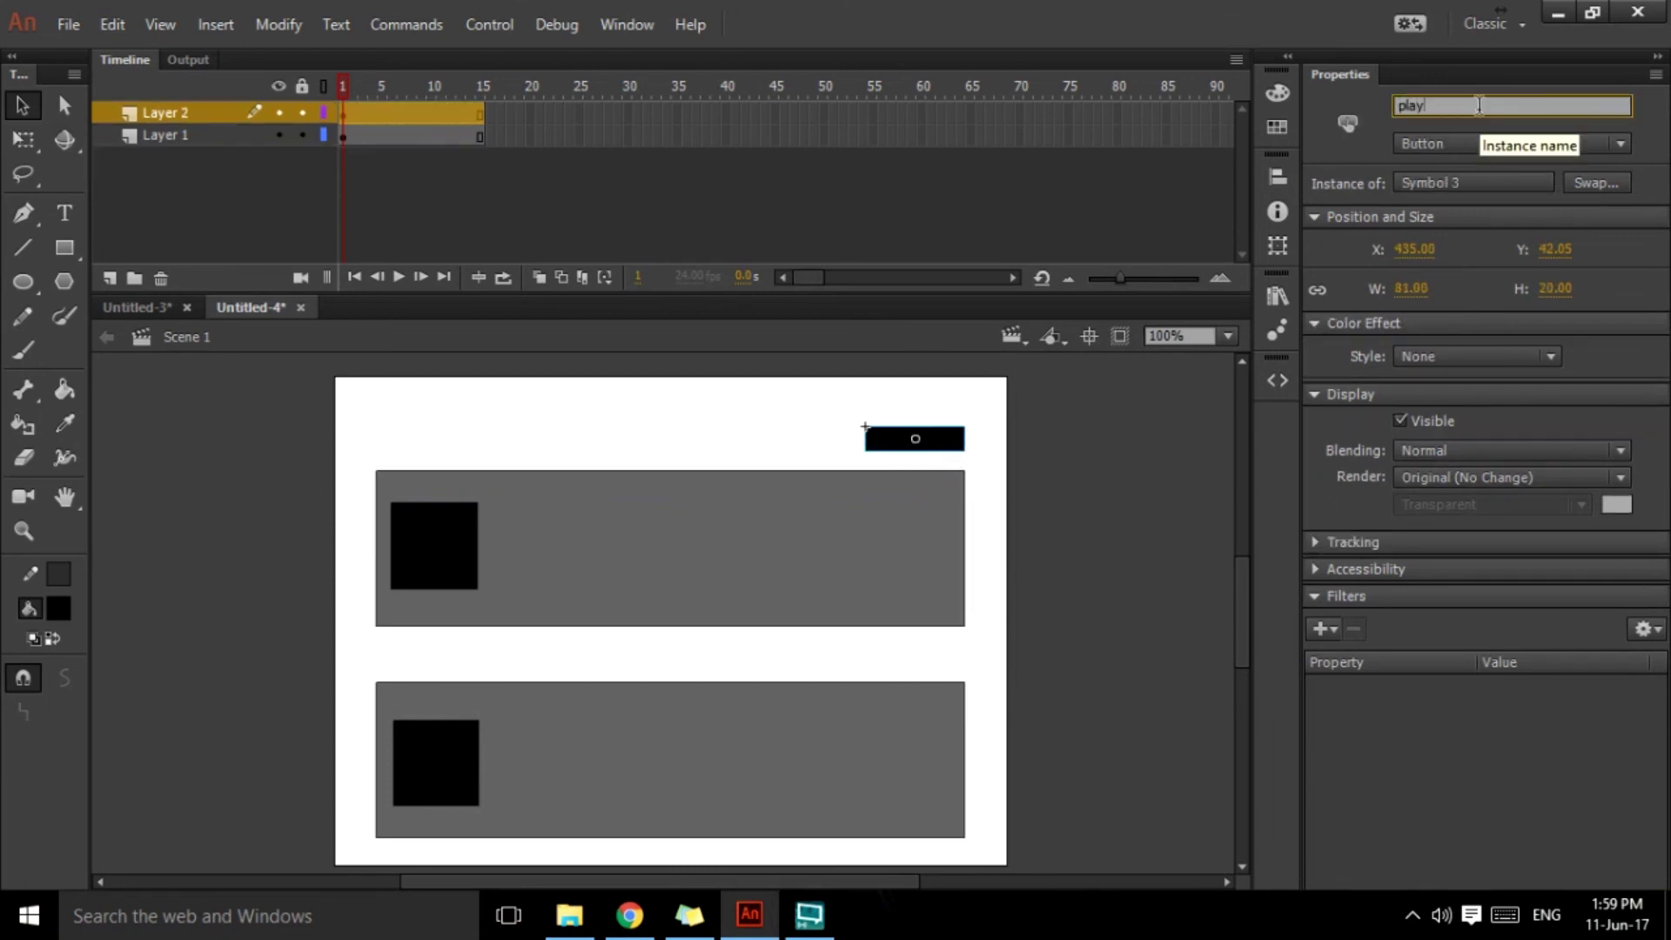
{"action": "type", "text": "play_mc"}
Name the upper bar movie clip instance box_mc.
{"action": "left_click", "coordinate": [851, 566]}
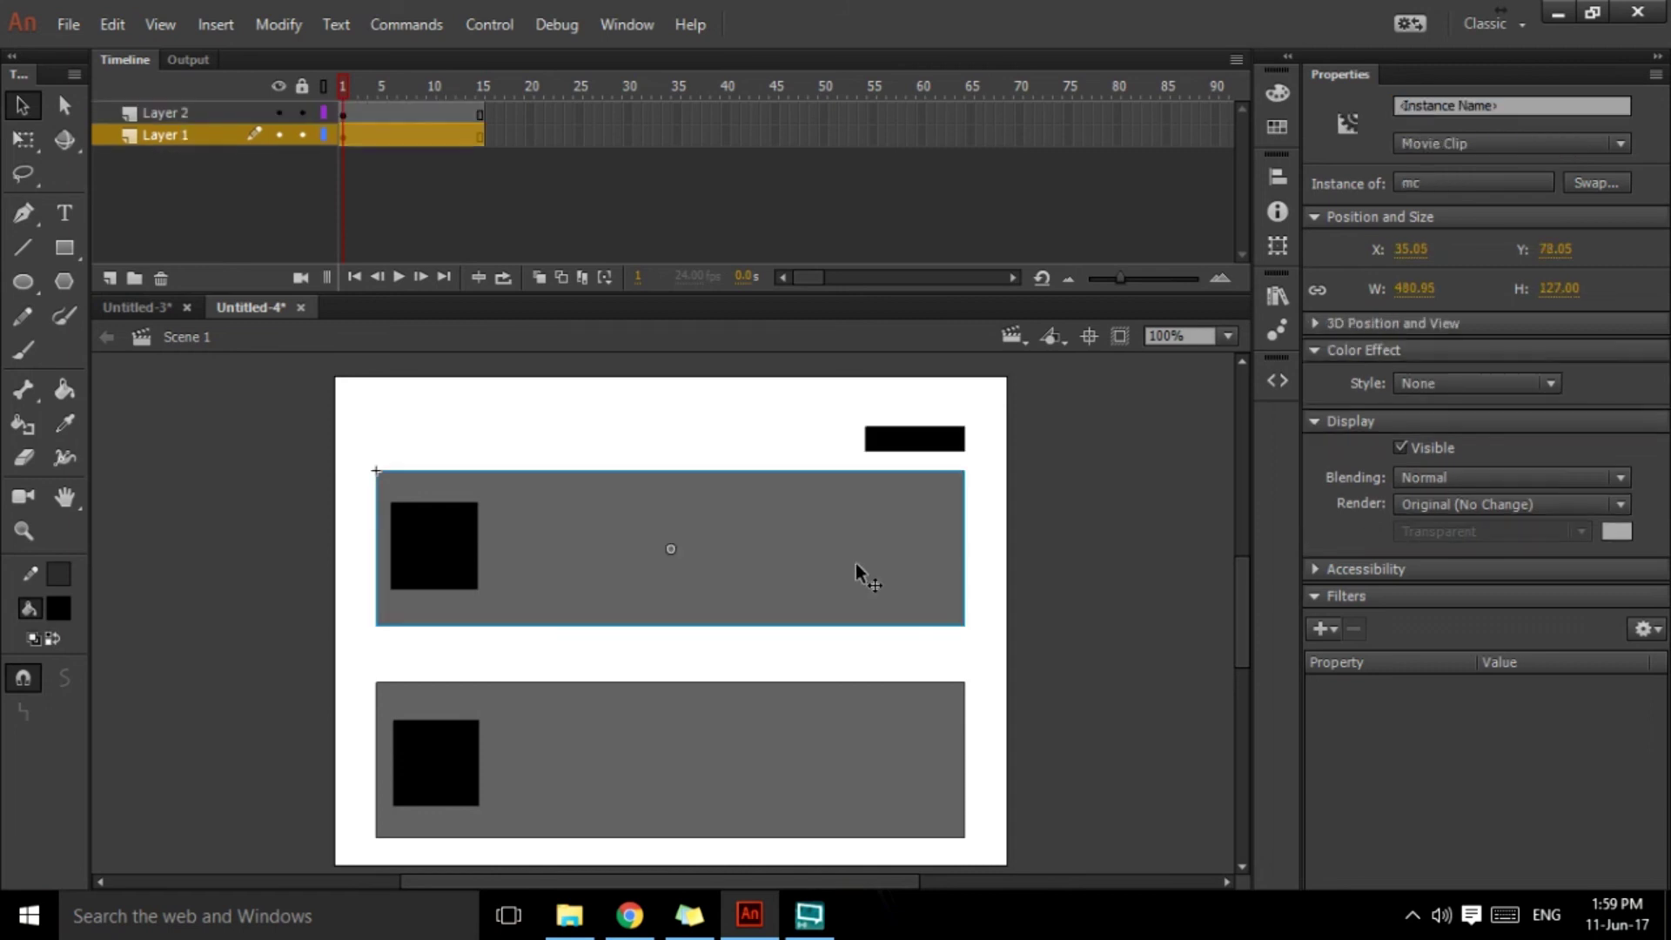
{"action": "left_click", "coordinate": [1515, 103]}
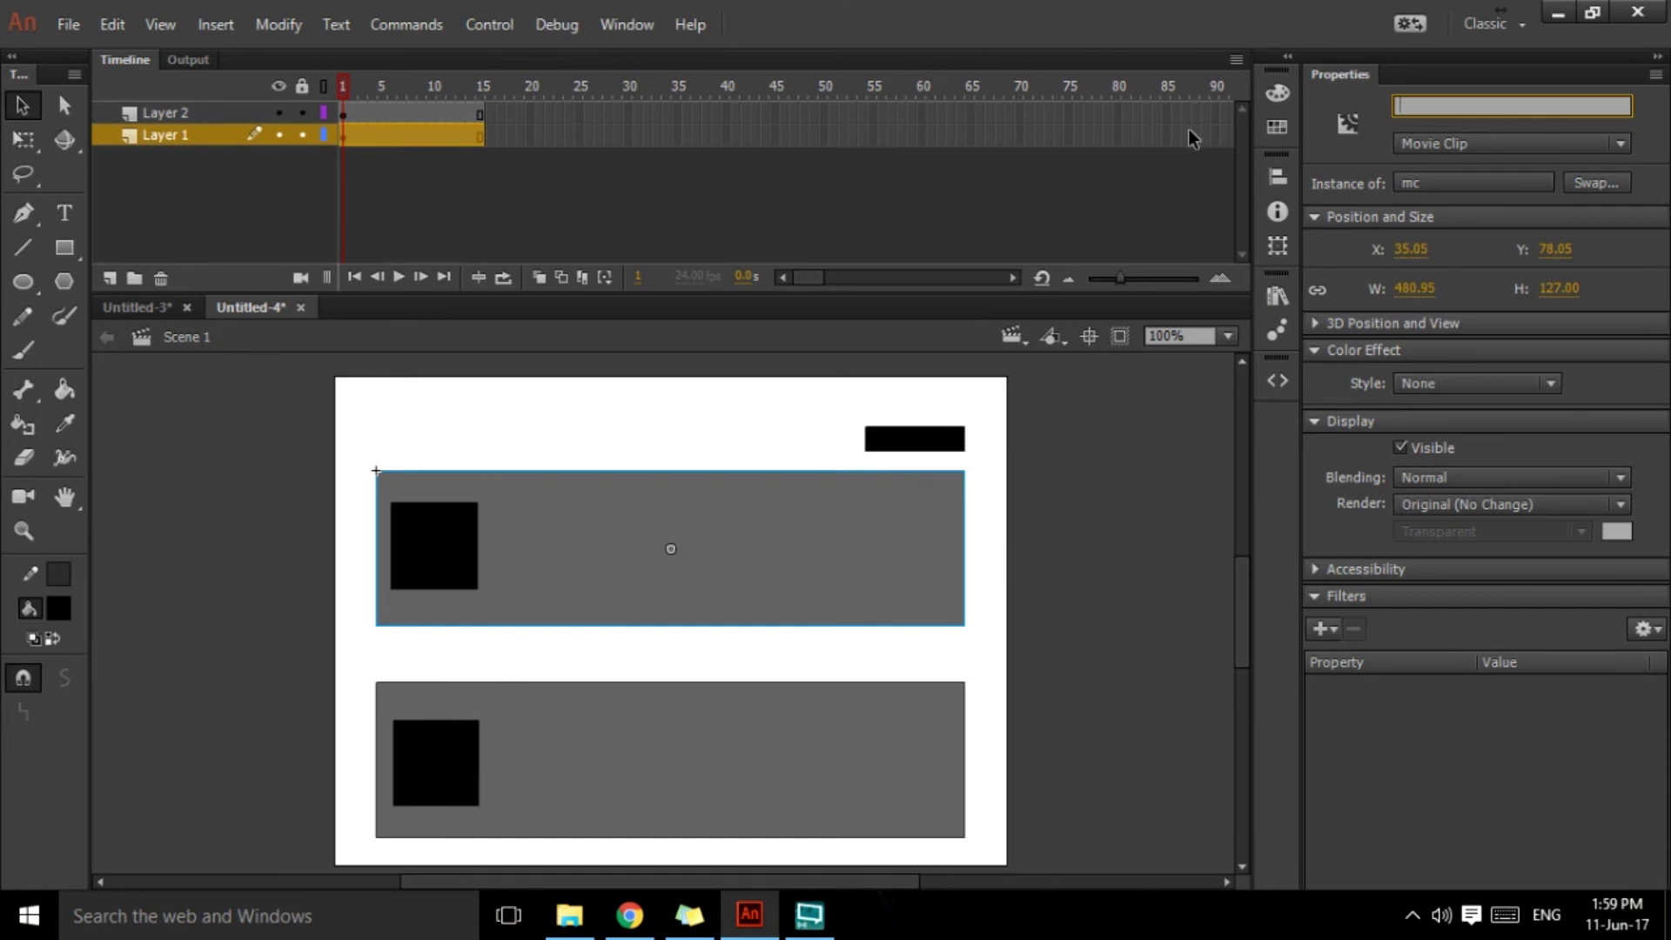
{"action": "type", "text": "box_mc"}
{"action": "key", "text": "Return"}
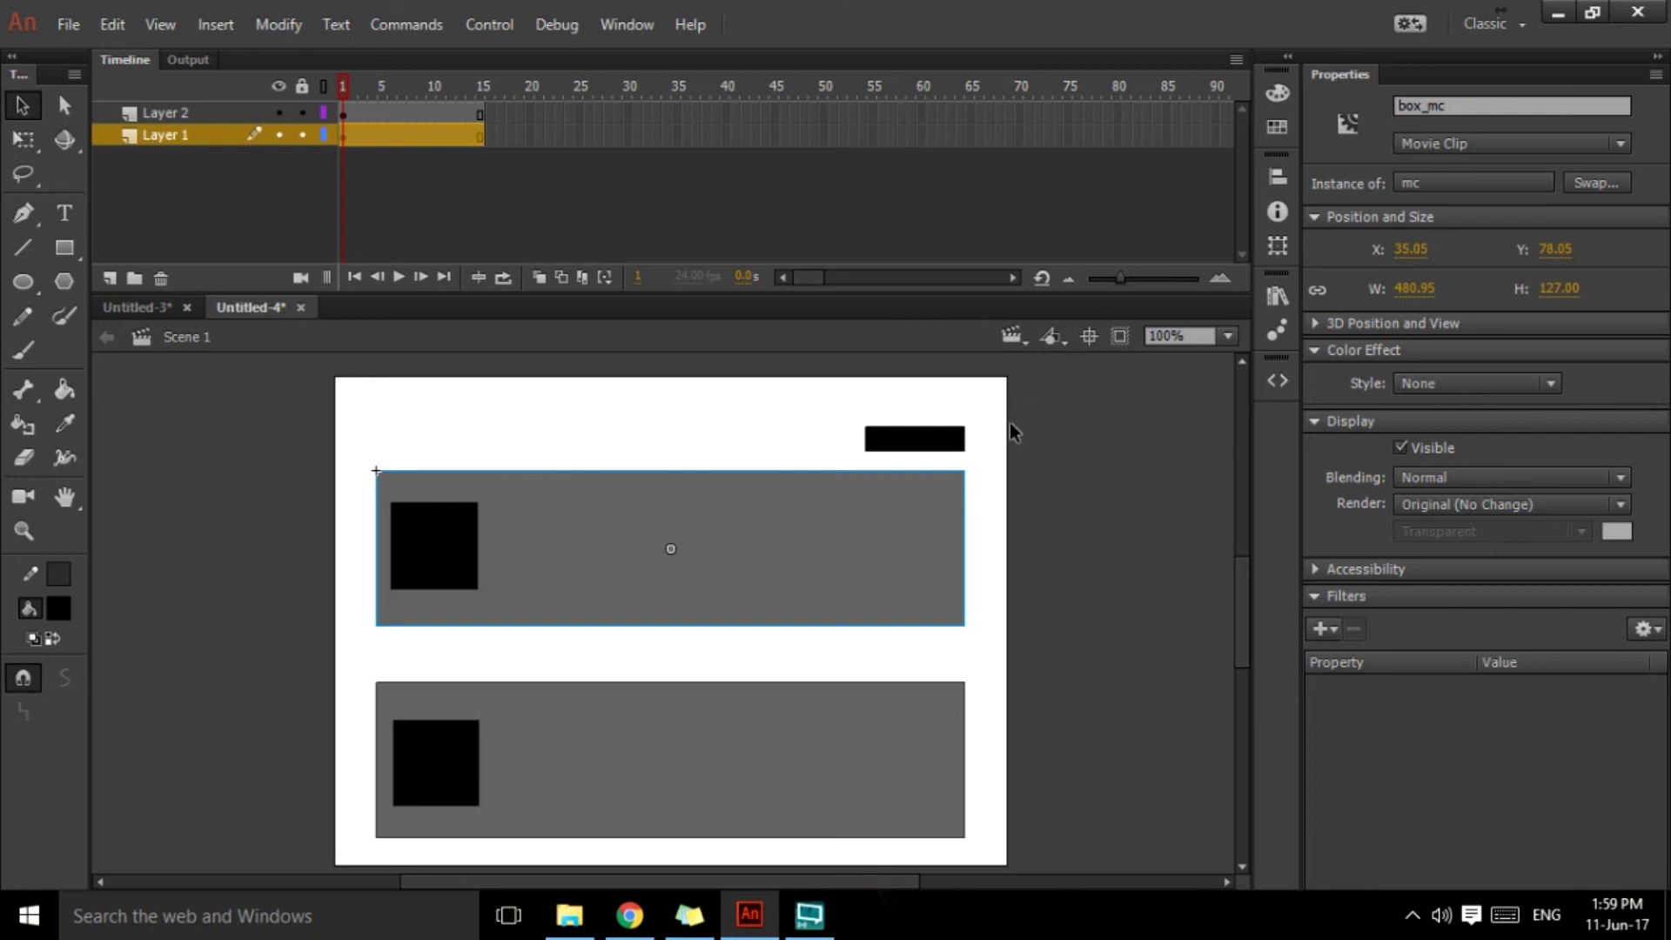
{"action": "left_click", "coordinate": [914, 452]}
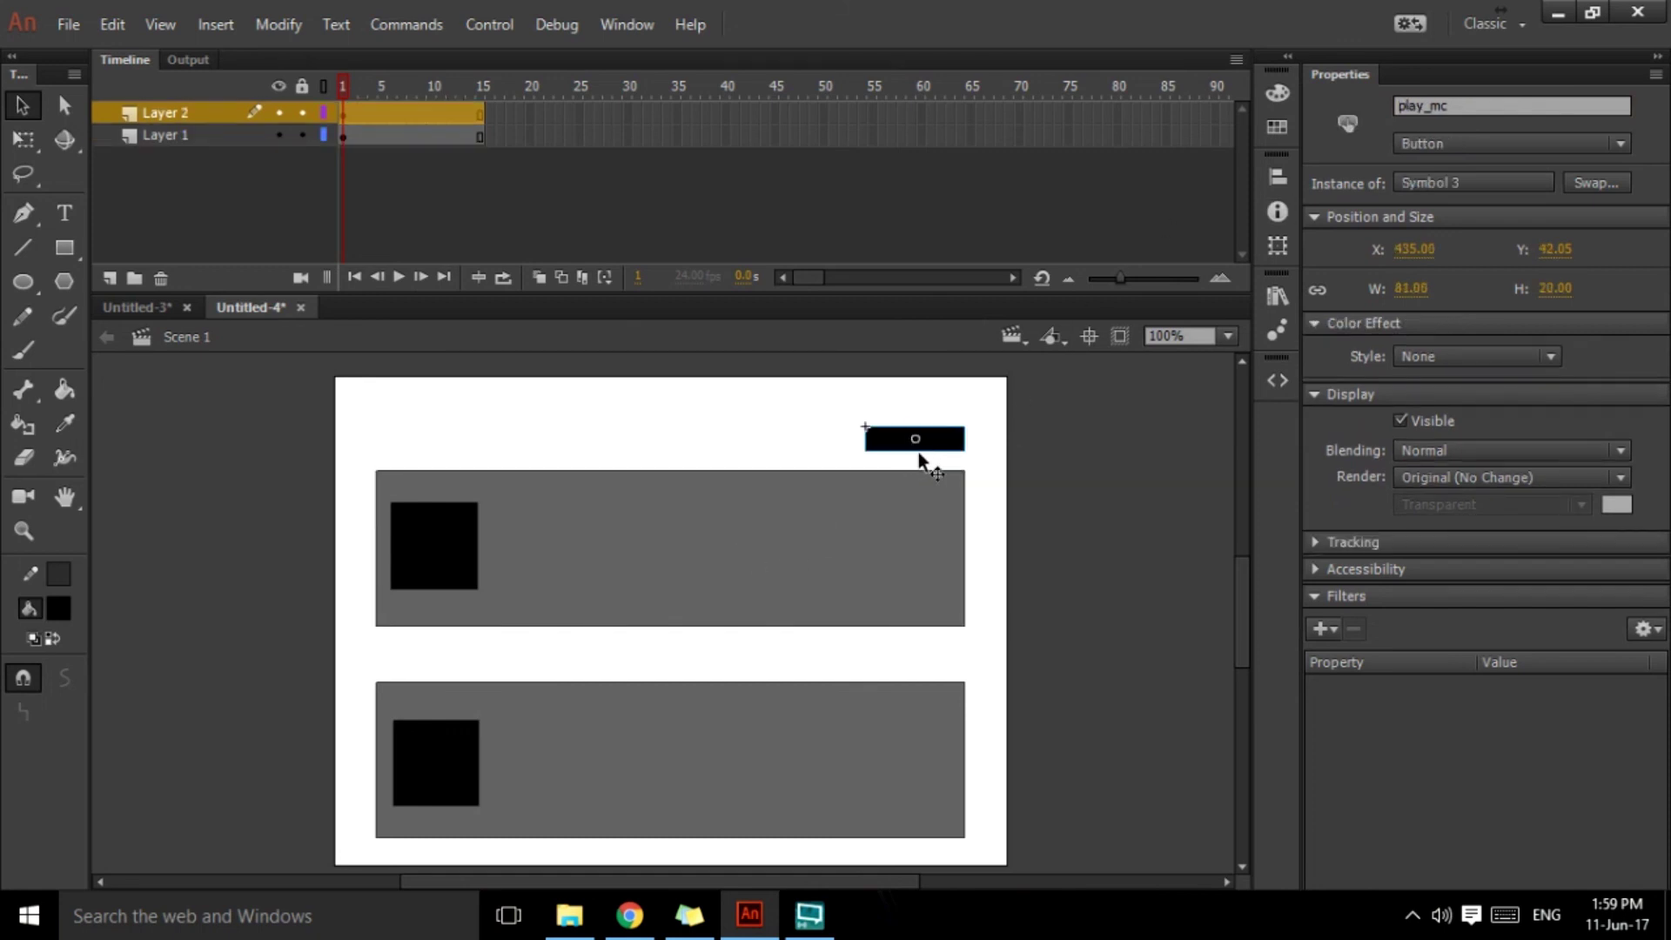
Add a Mouse Click Event snippet for play_mc and replace its sample code with box_mc.play();.
{"action": "left_click", "coordinate": [1277, 380]}
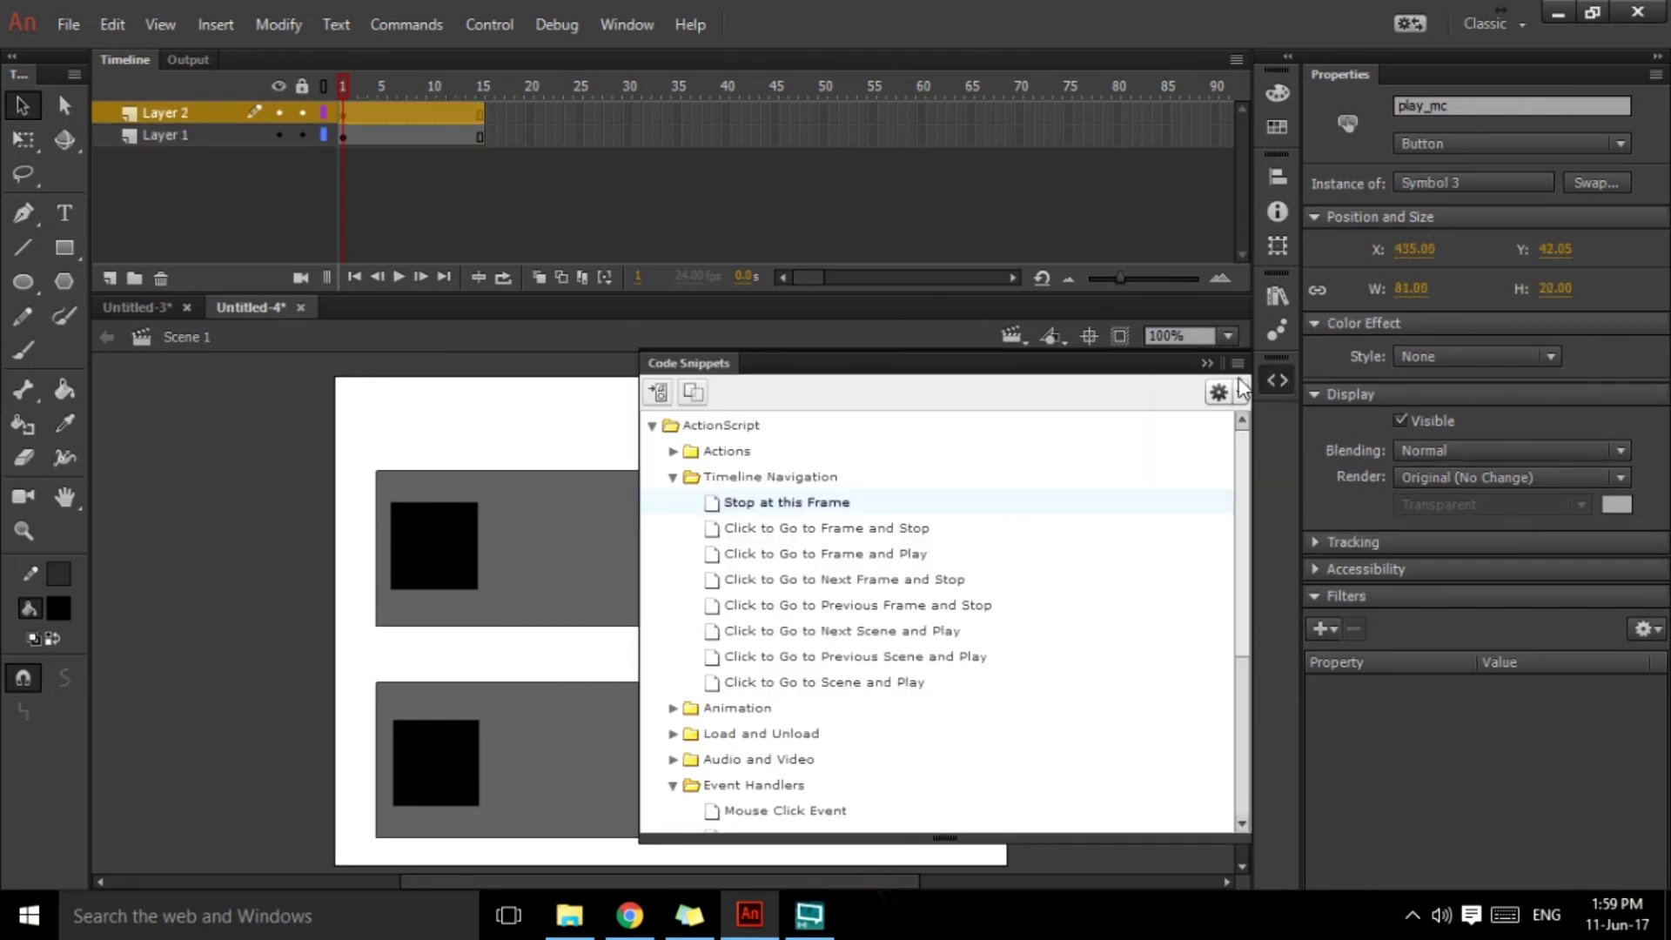
{"action": "left_click", "coordinate": [673, 477]}
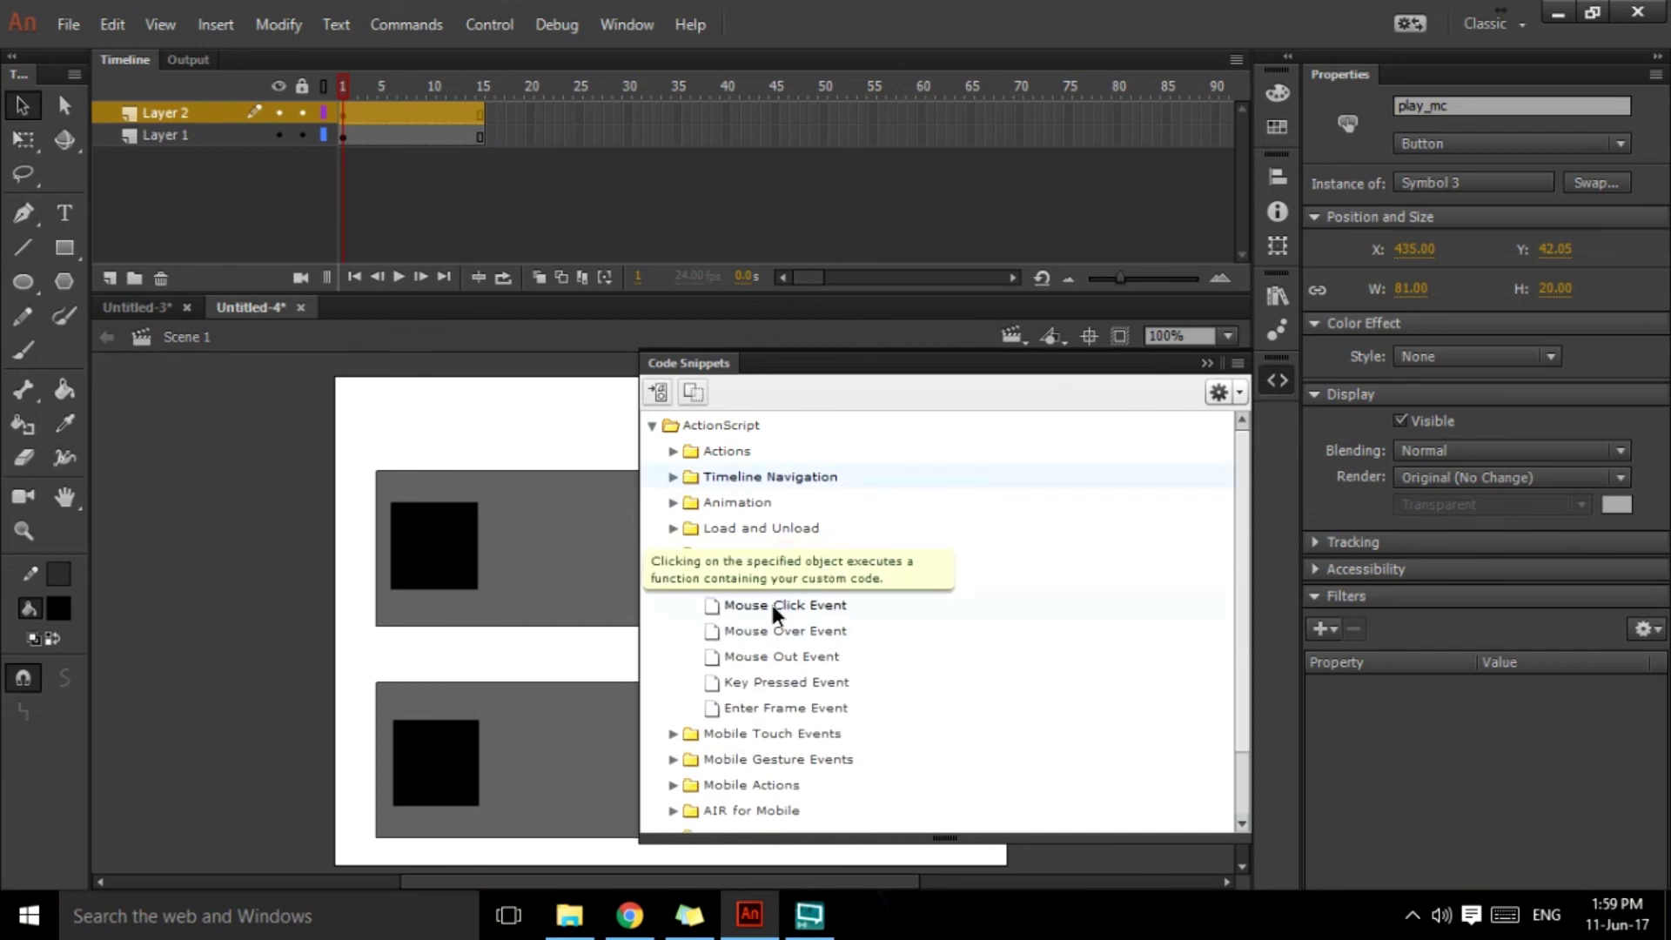
{"action": "double_click", "coordinate": [770, 605]}
{"action": "left_click", "coordinate": [661, 502]}
{"action": "left_click_drag", "start_coordinate": [749, 423], "coordinate": [525, 365]}
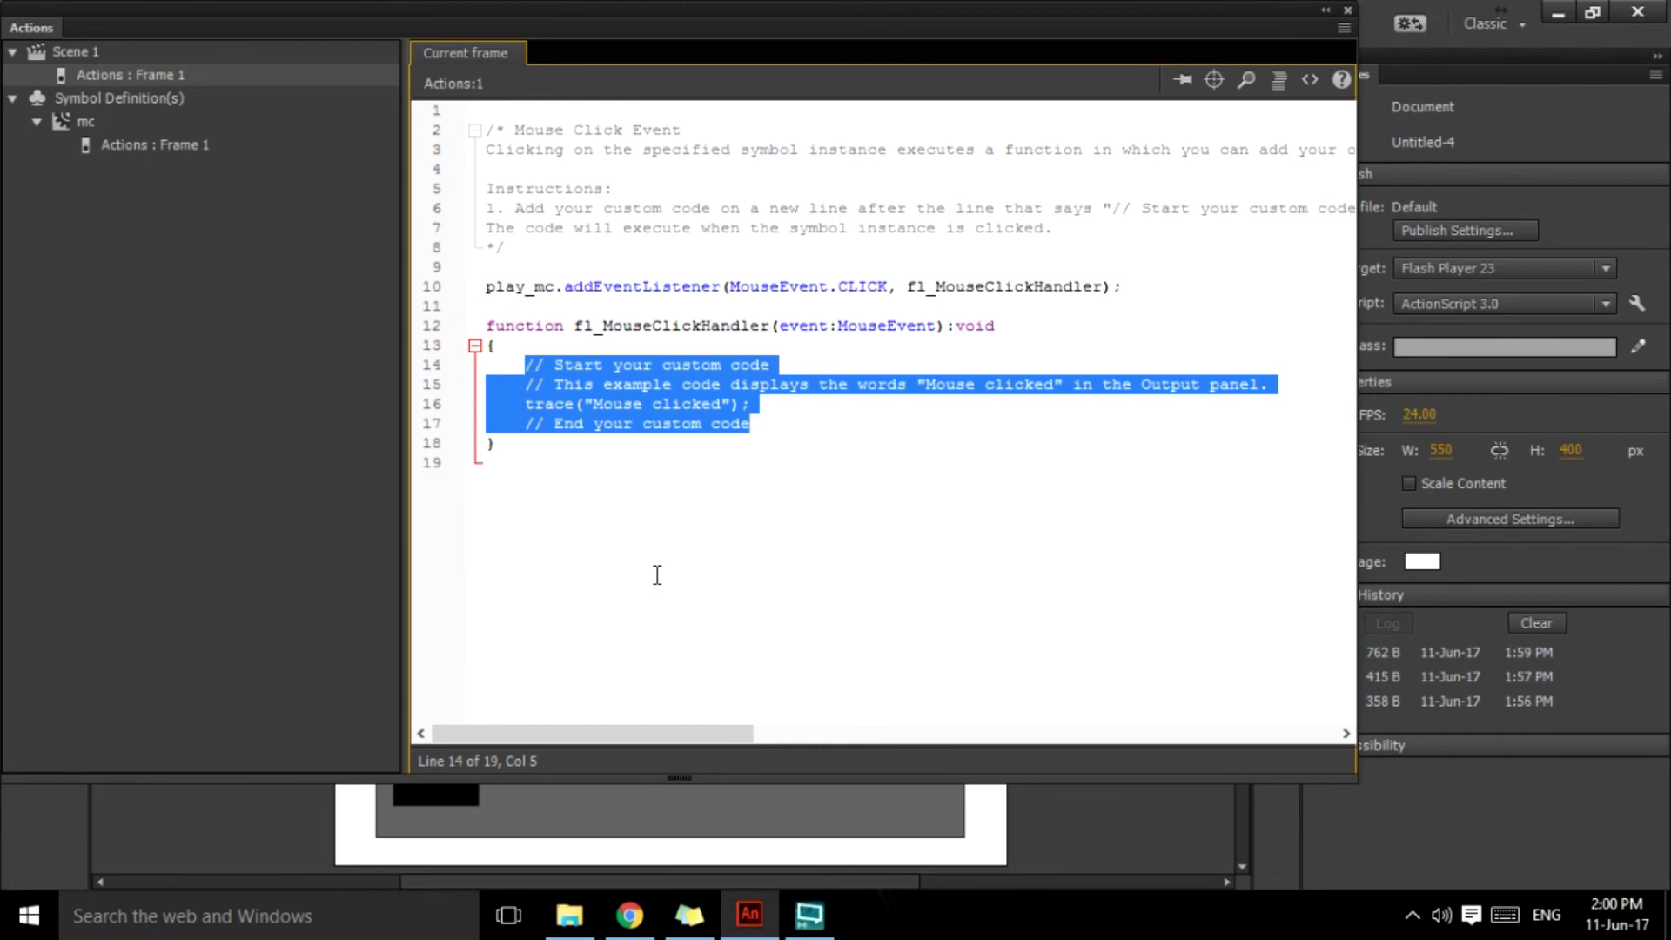
{"action": "type", "text": "box"}
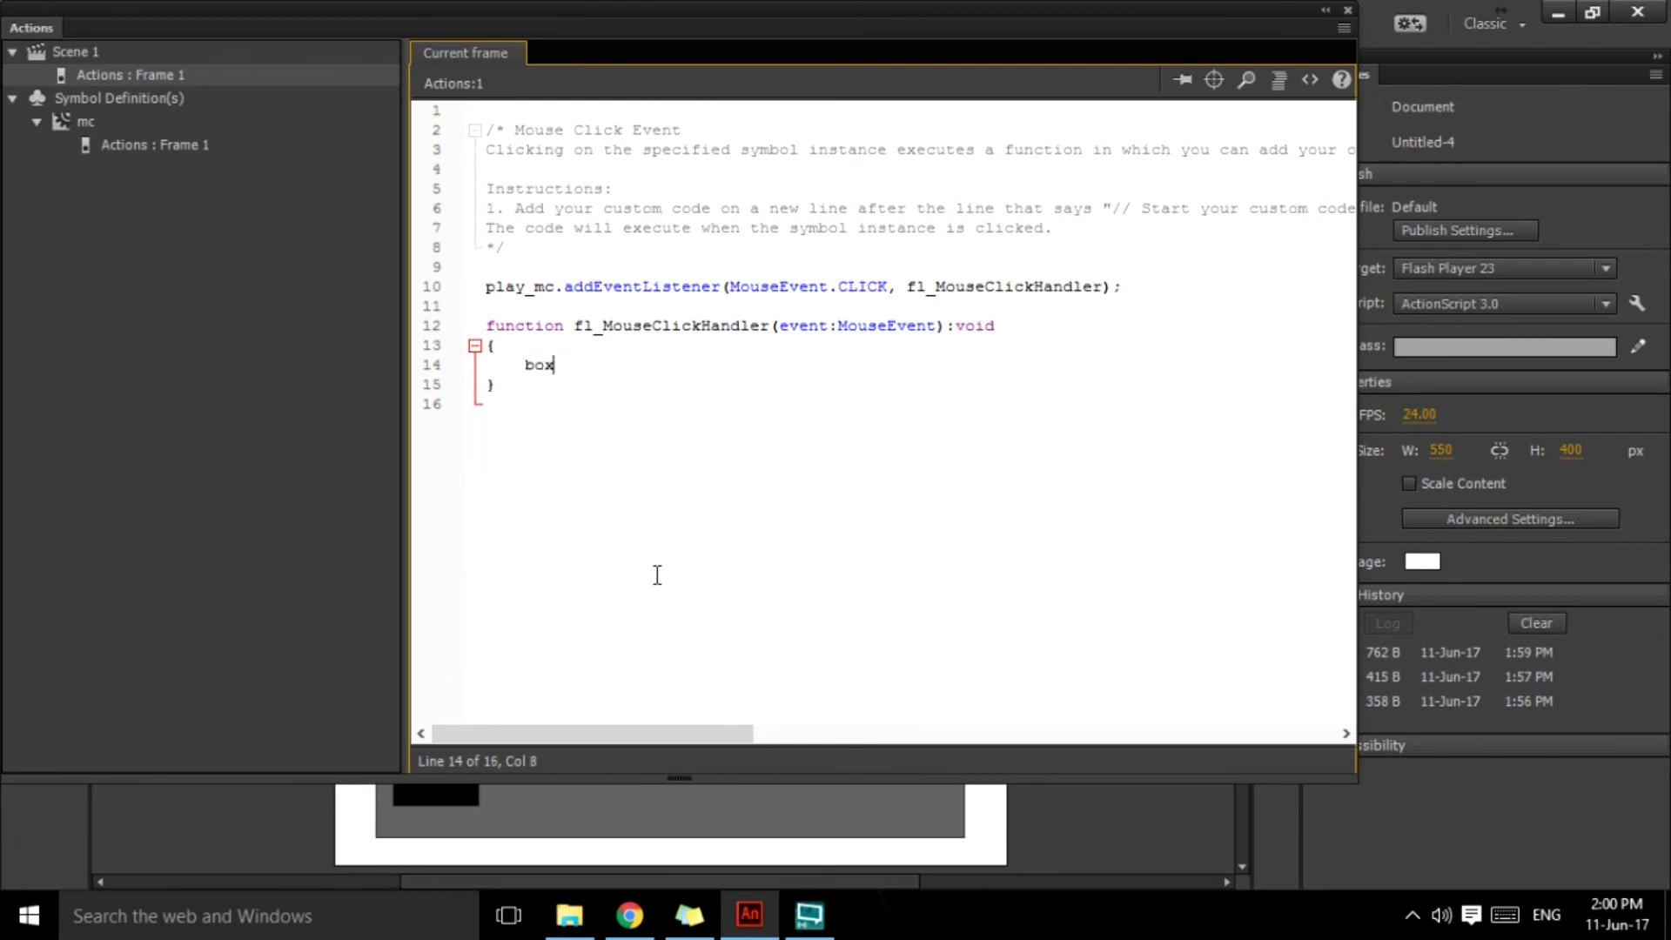
{"action": "type", "text": "_mc.play();"}
{"action": "key", "text": "F9"}
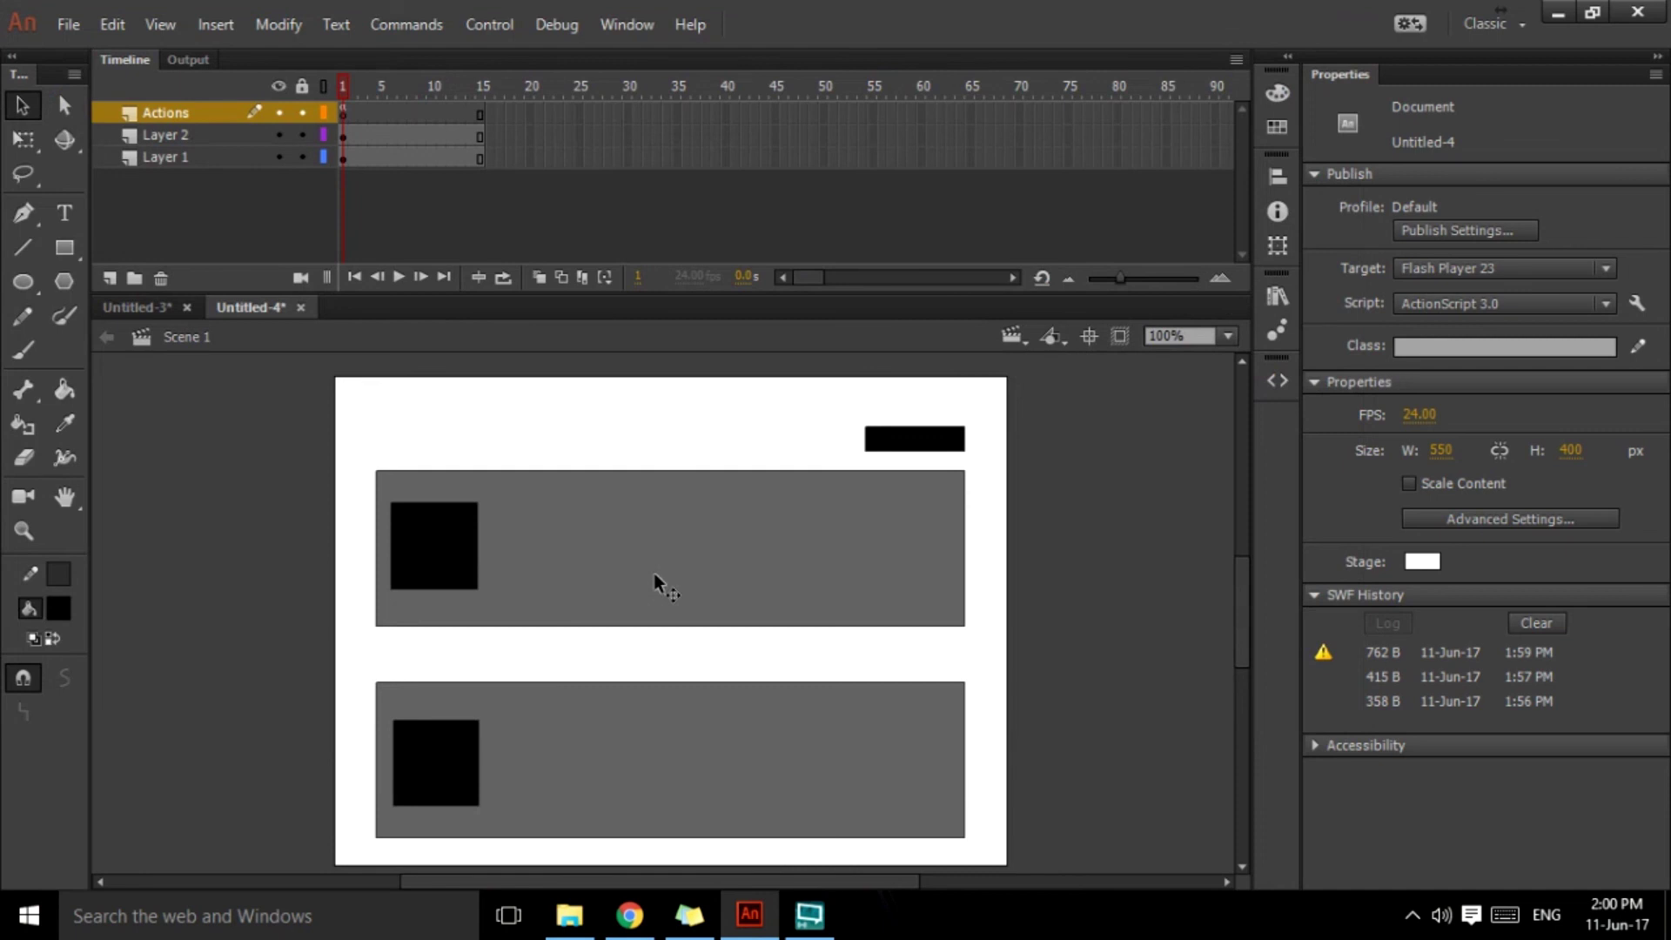
Test the movie, clicking the play_mc button twice, then close the test window.
{"action": "key", "text": "ctrl+Return"}
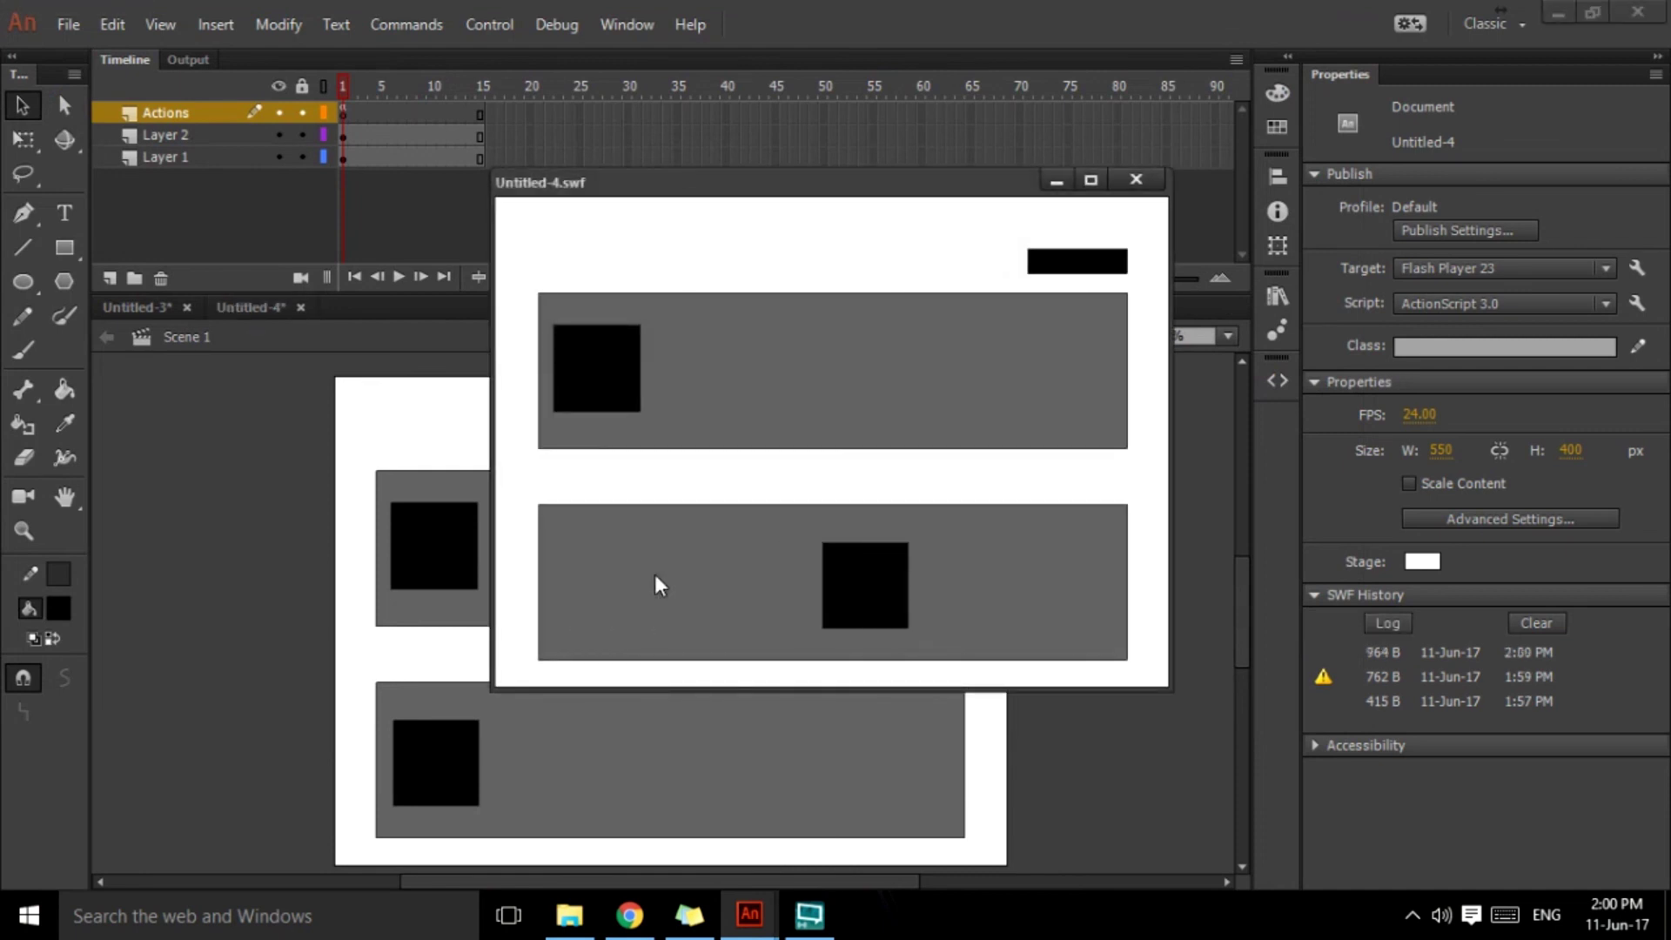
{"action": "left_click", "coordinate": [1055, 276]}
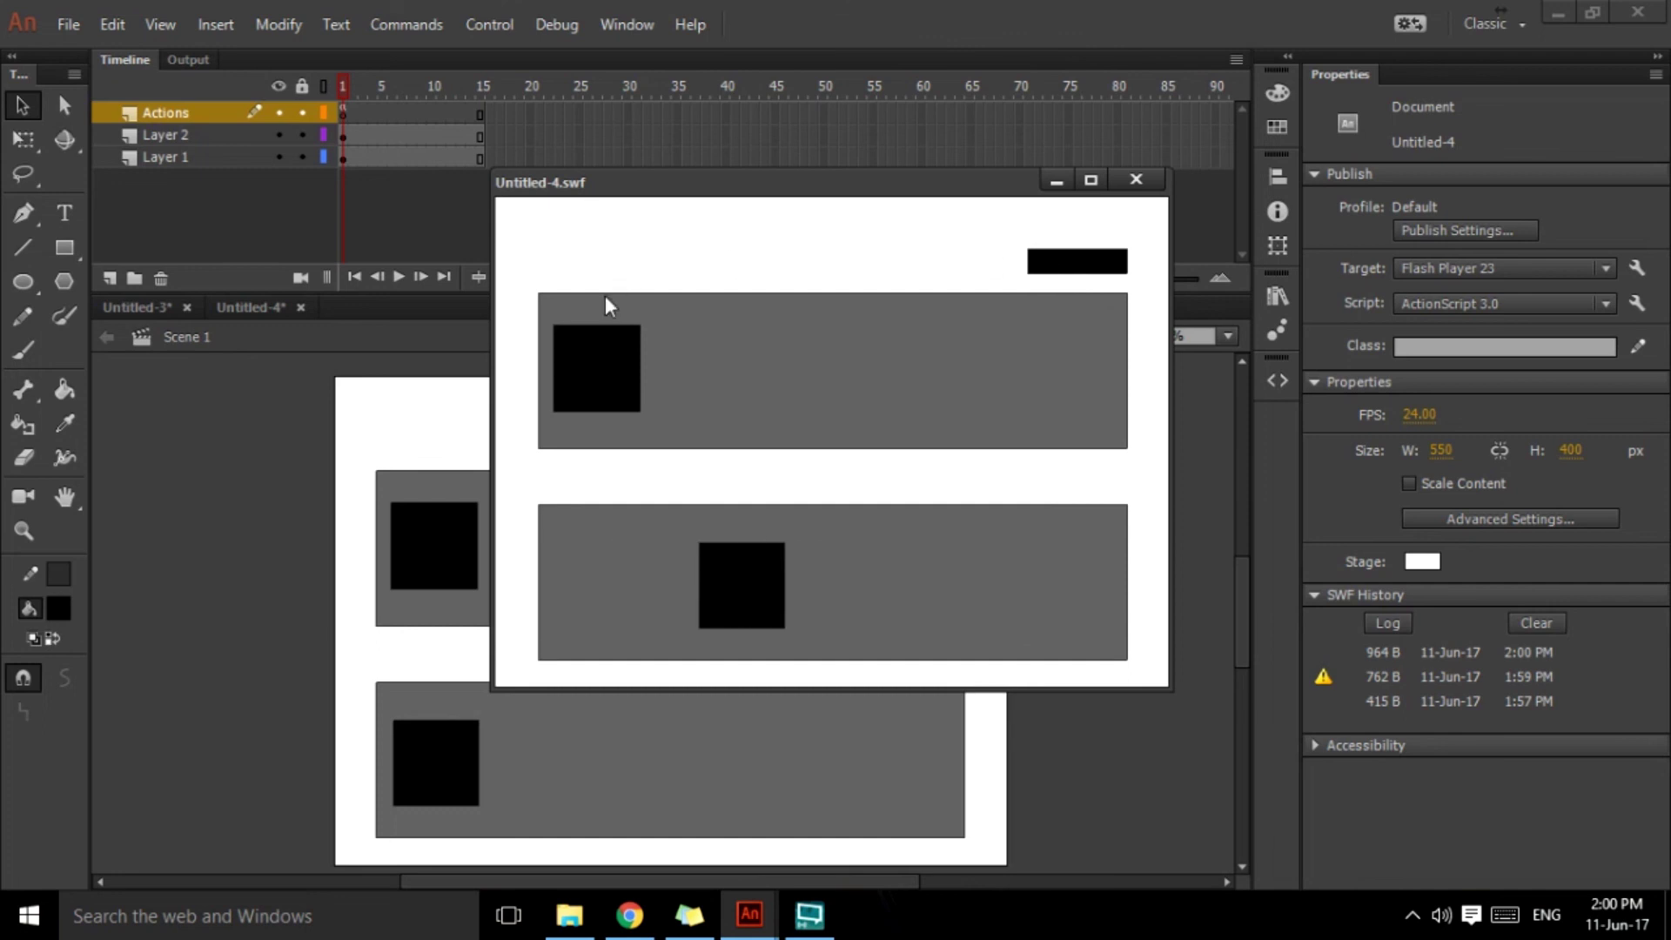
{"action": "left_click", "coordinate": [1063, 266]}
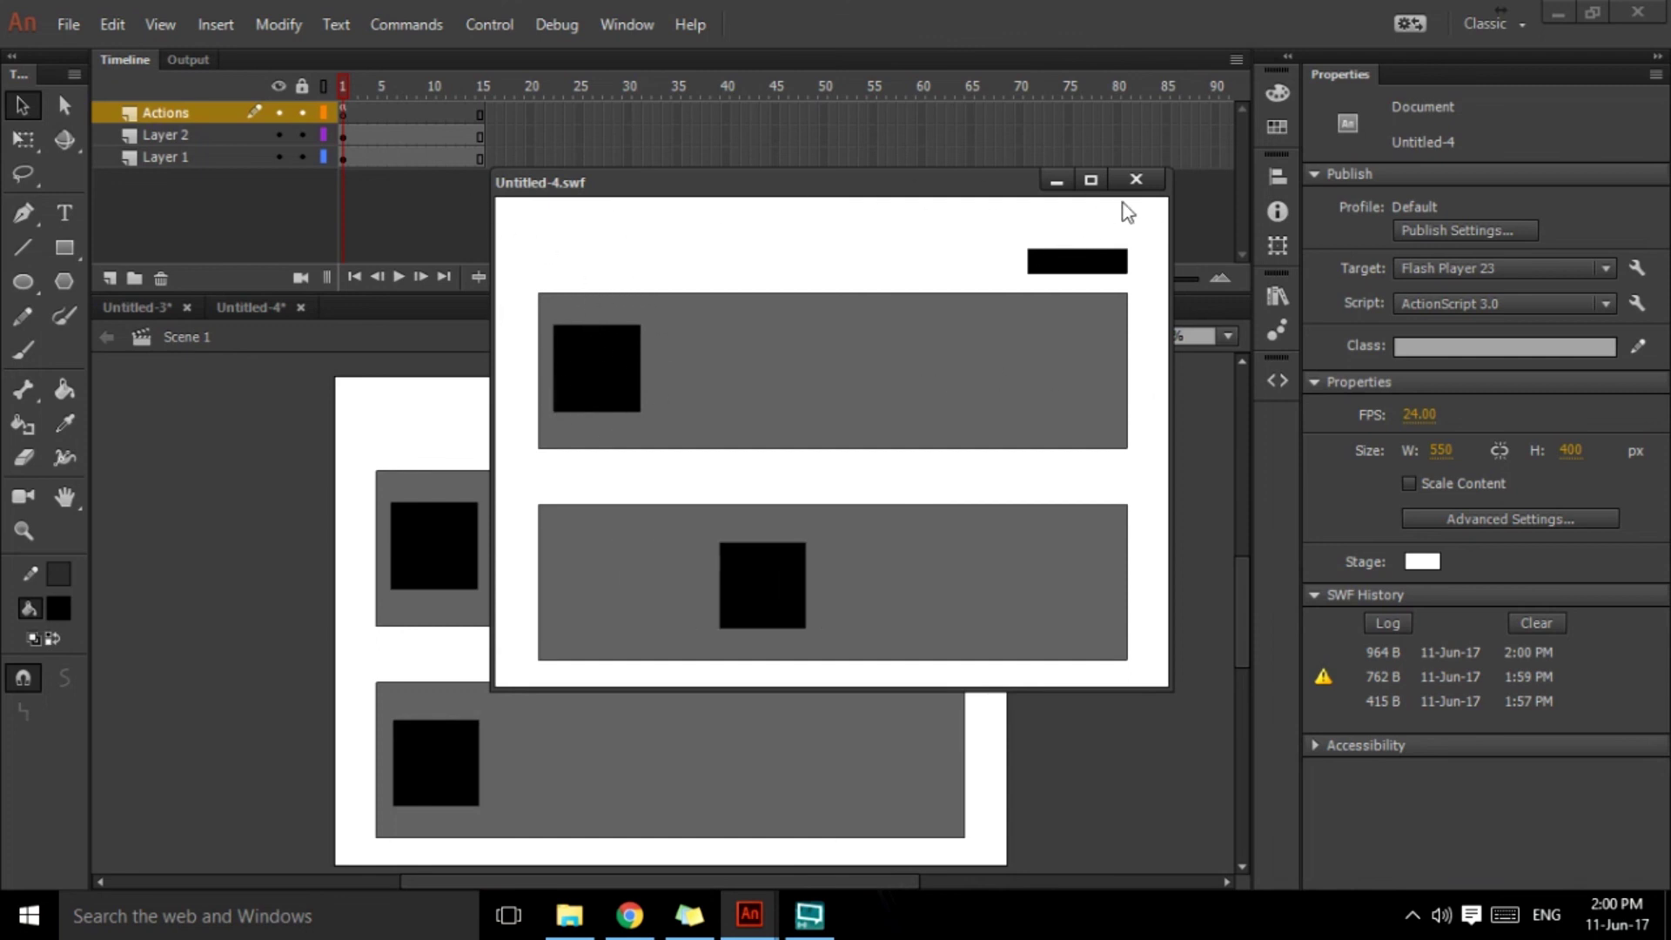
{"action": "left_click", "coordinate": [1135, 179]}
Recheck the mc movie clip and test the movie again.
{"action": "double_click", "coordinate": [560, 585]}
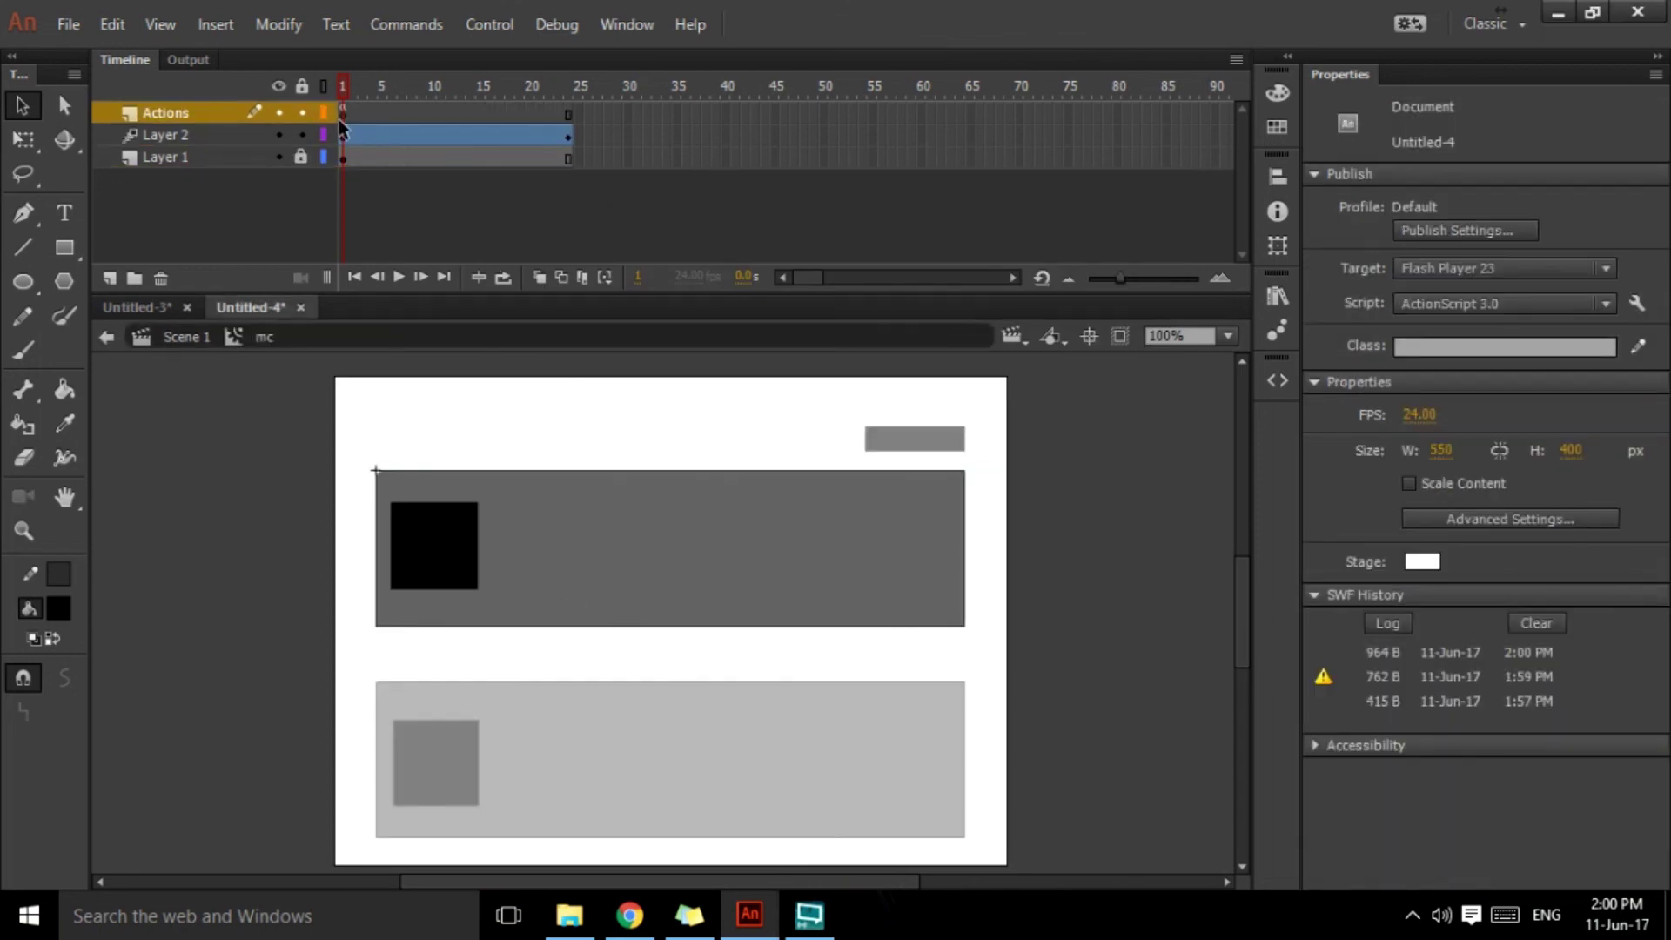
{"action": "left_click", "coordinate": [202, 337]}
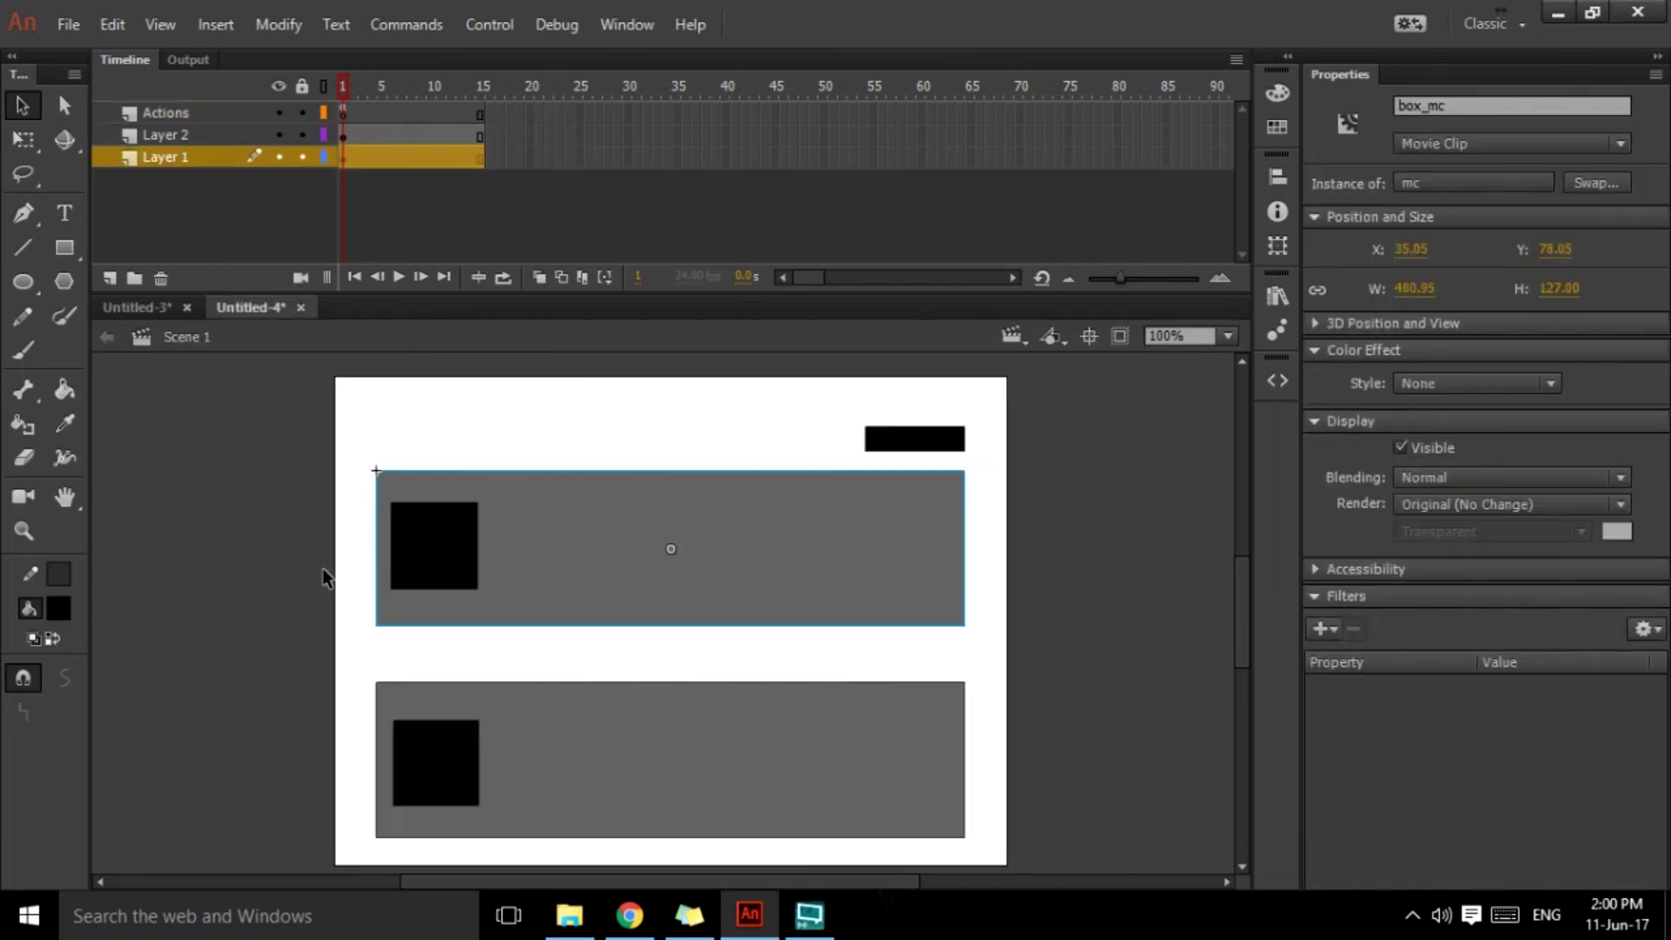
{"action": "key", "text": "ctrl+Return"}
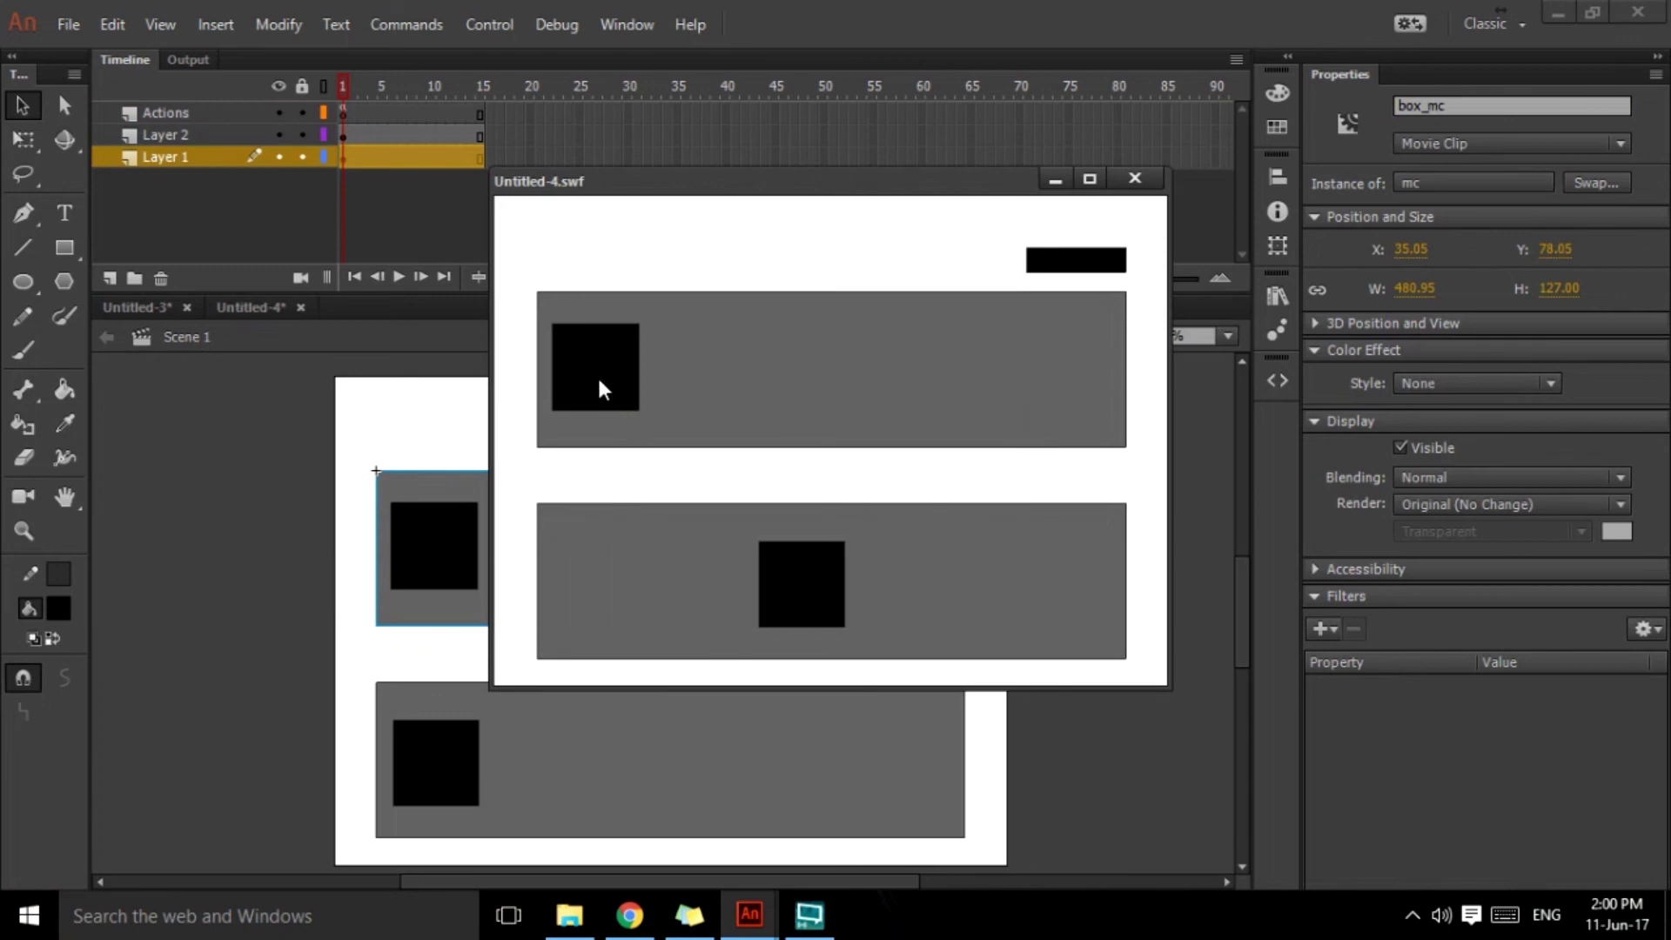
Close the SWF test window, cancel the save prompt, and close Untitled-4 without saving.
{"action": "left_click", "coordinate": [1134, 178]}
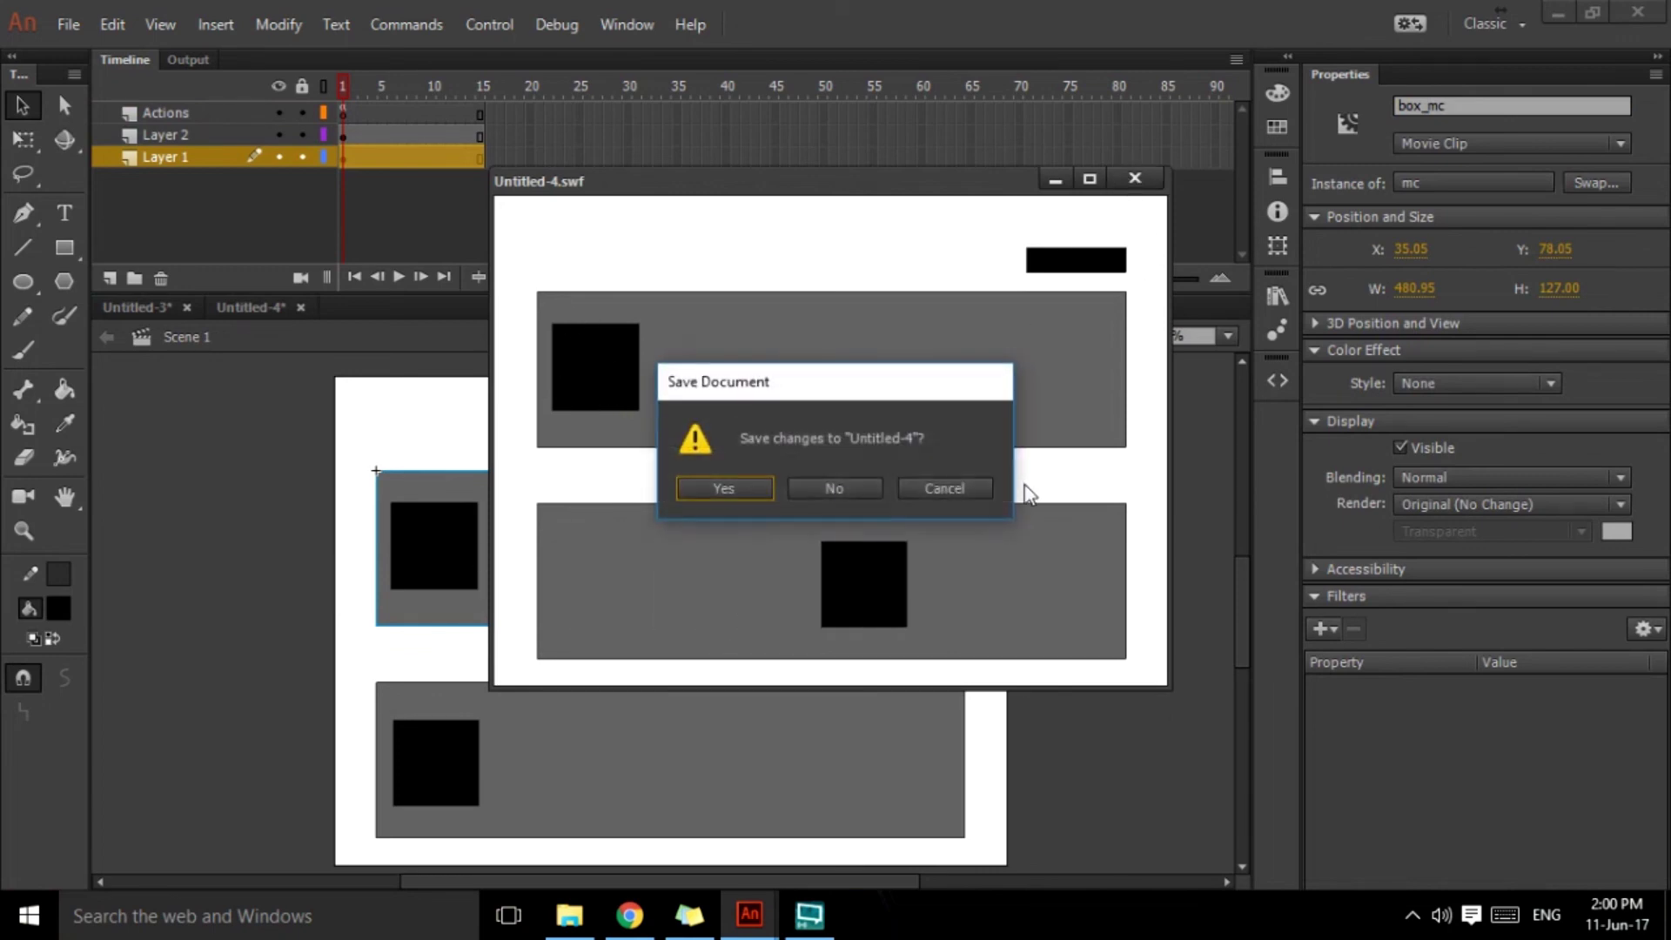
{"action": "left_click", "coordinate": [958, 488]}
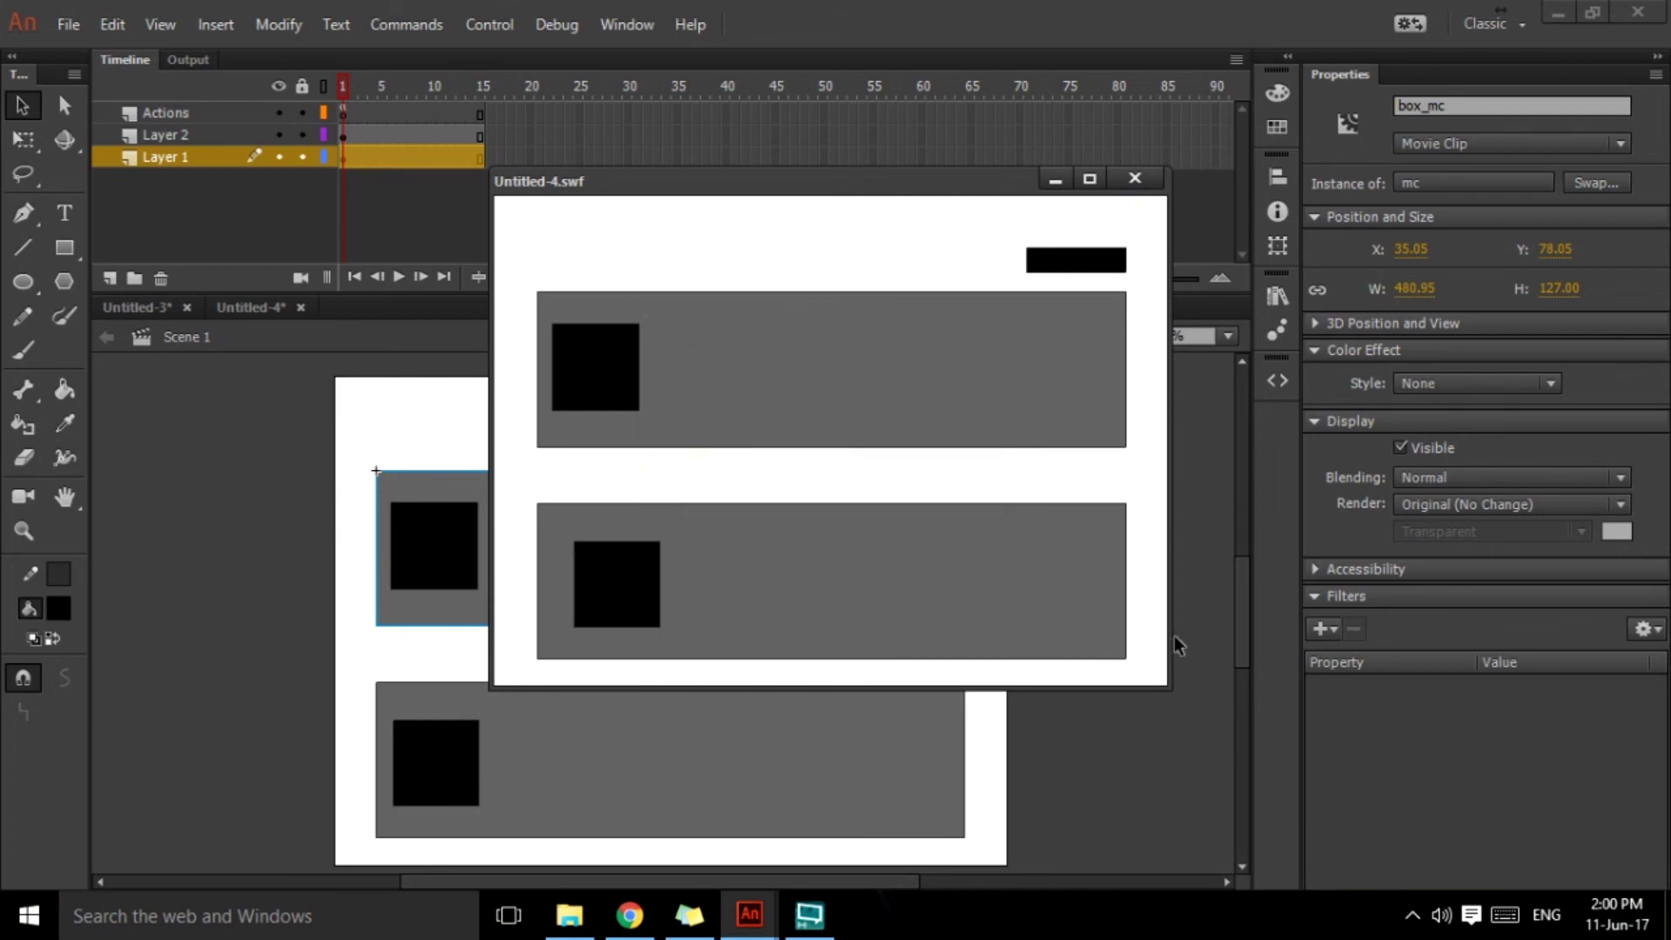
{"action": "left_click", "coordinate": [1133, 178]}
{"action": "left_click", "coordinate": [837, 480]}
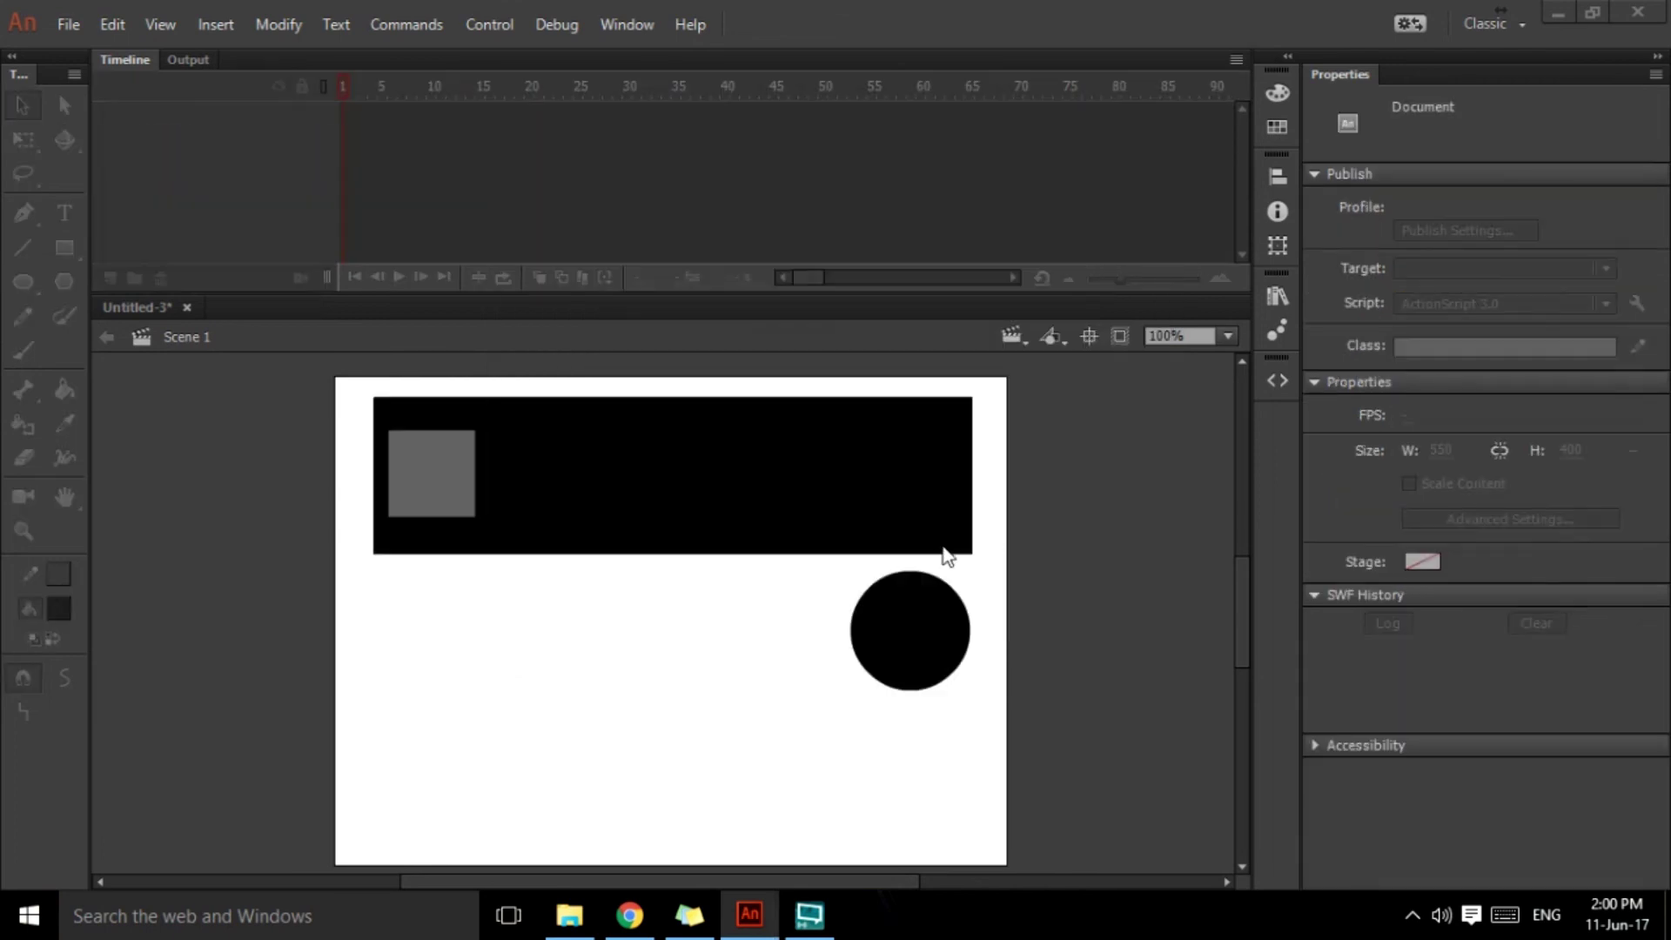